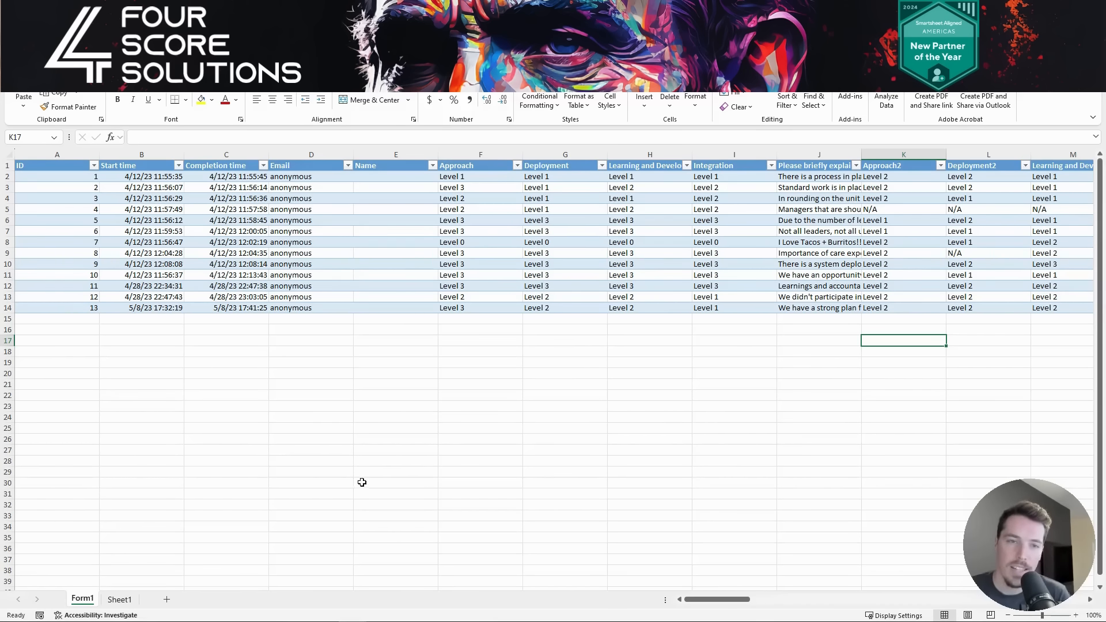
- Glance at the Sheet1 level-count summary, then return to the Form1 responses table
scroll(550, 370, right, 4)
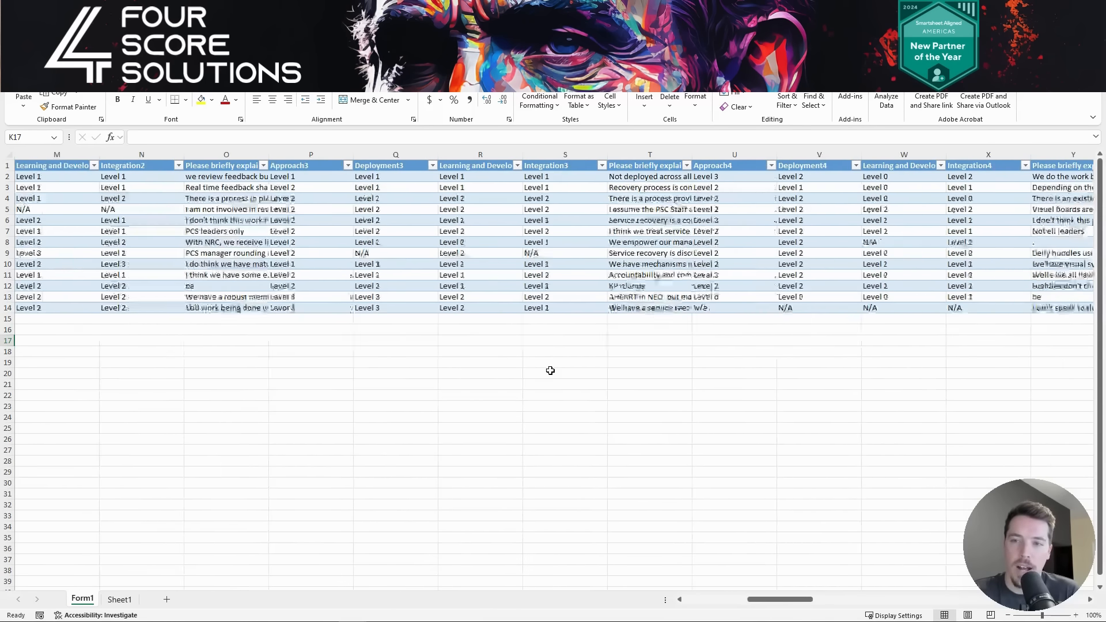
scroll(550, 371, right, 1)
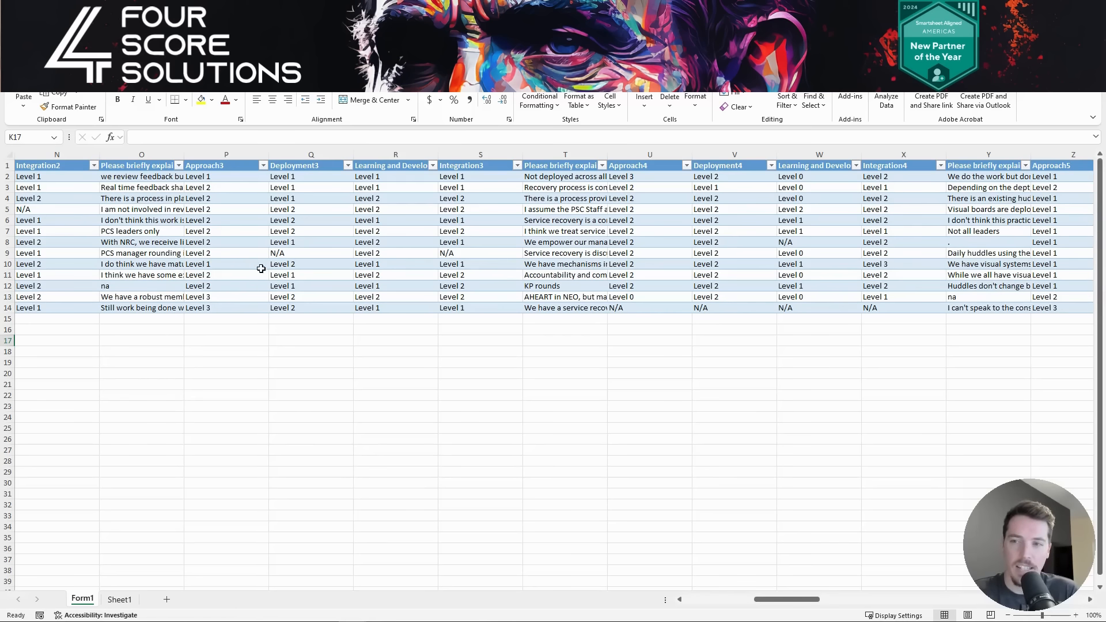
click(122, 601)
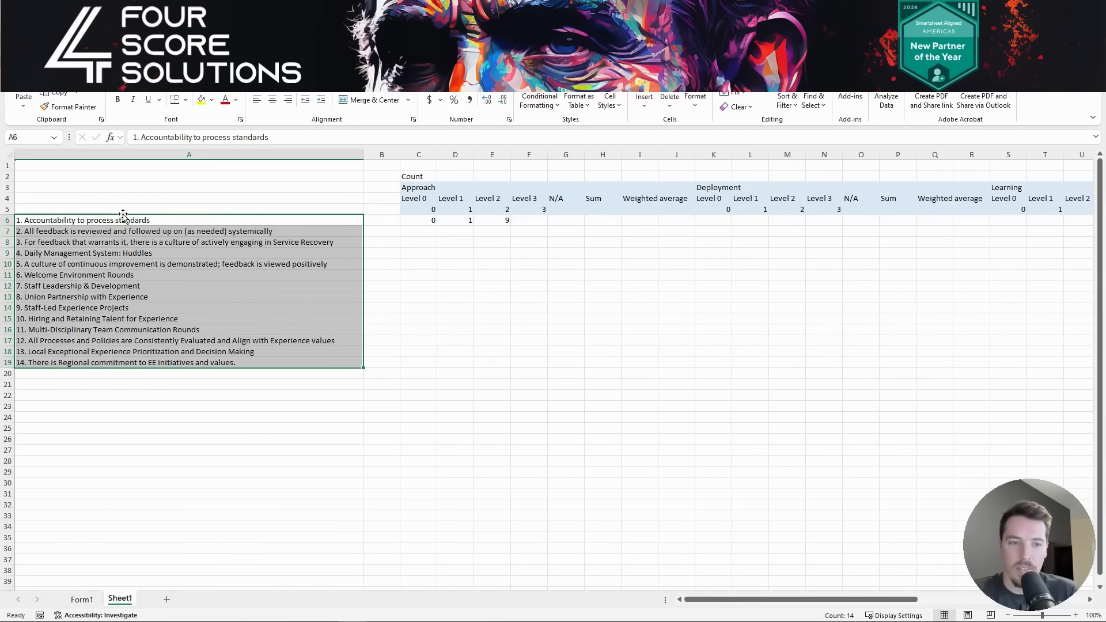
click(161, 394)
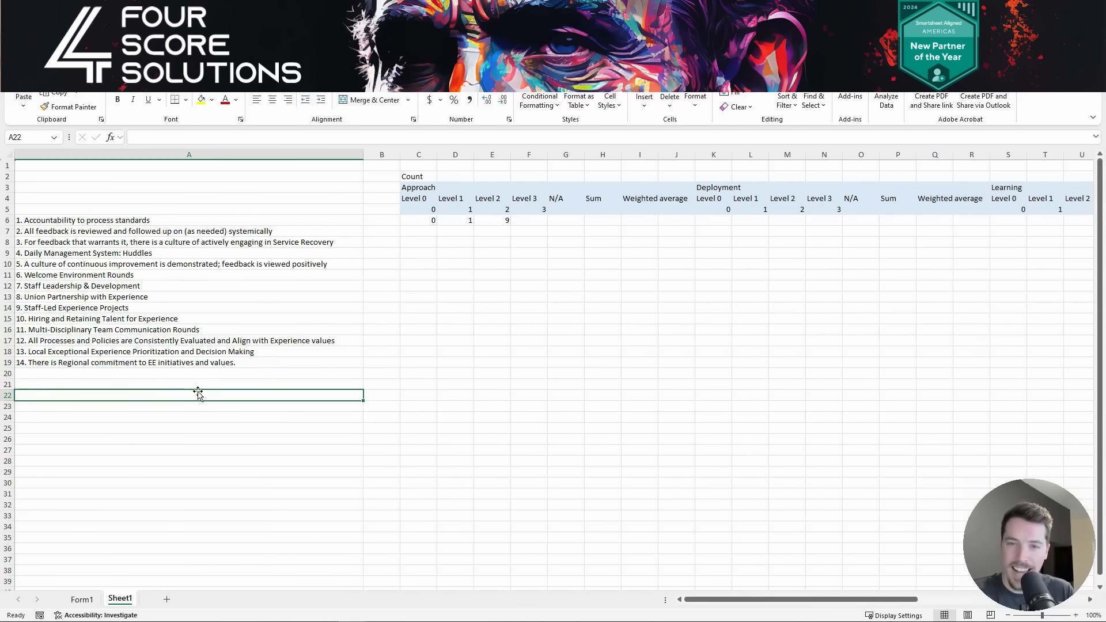
click(81, 600)
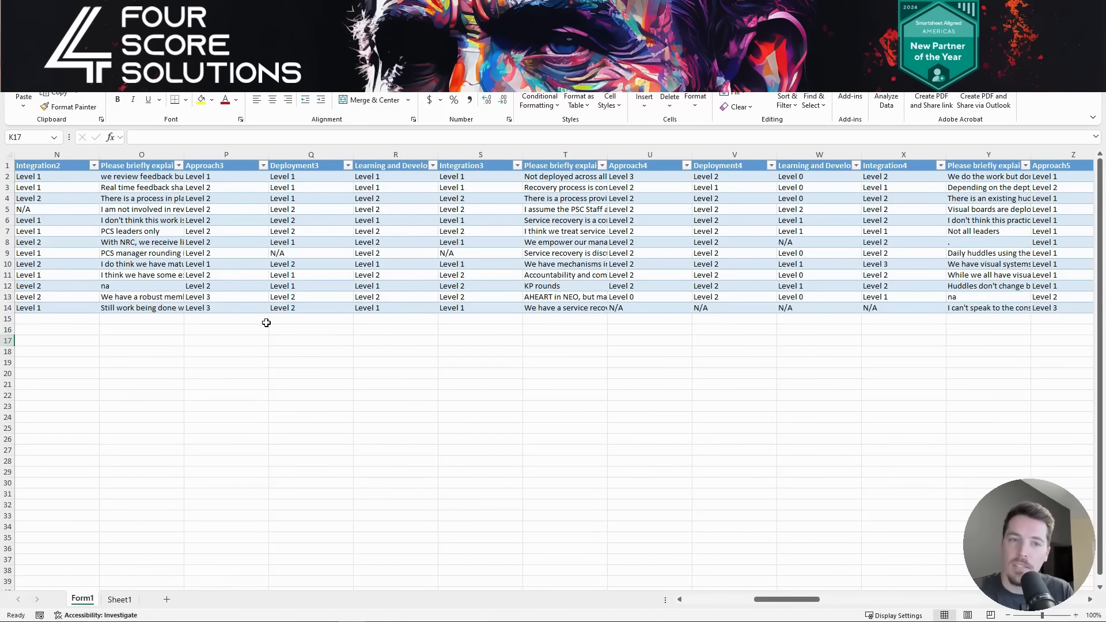
- Select response row ID 1, scroll across its answers, then switch to Sheet1
scroll(183, 254, left, 5)
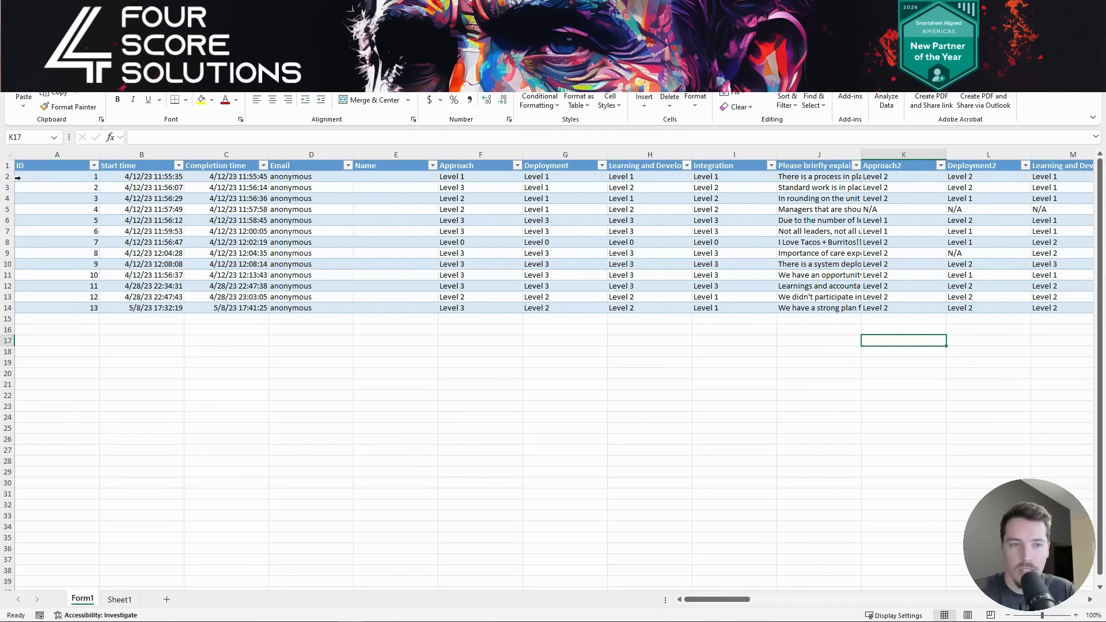
click(18, 178)
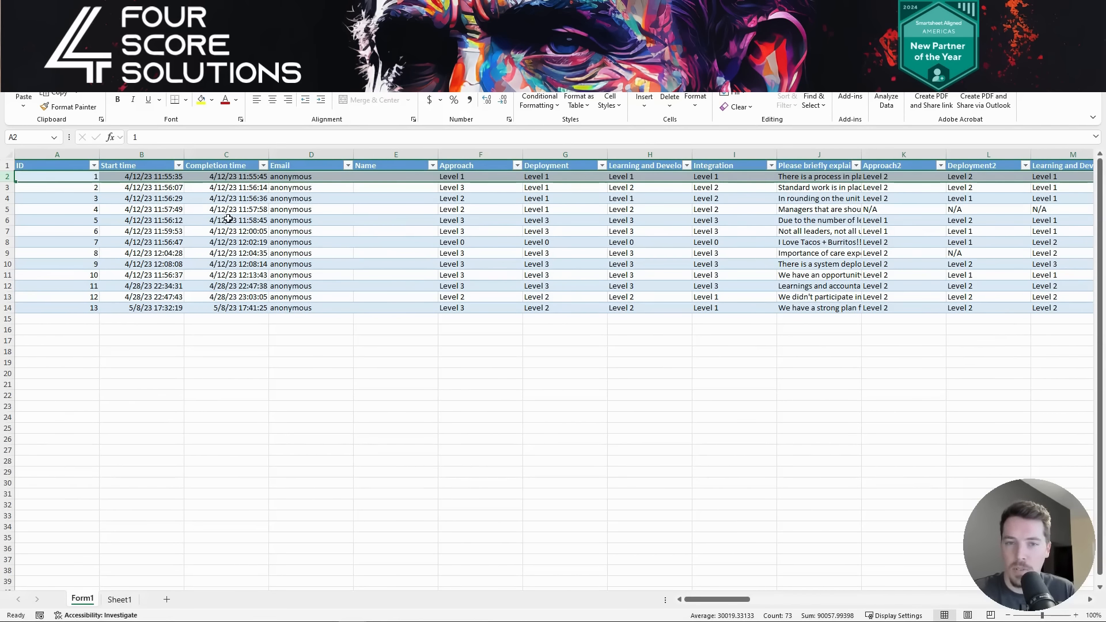
scroll(375, 213, right, 3)
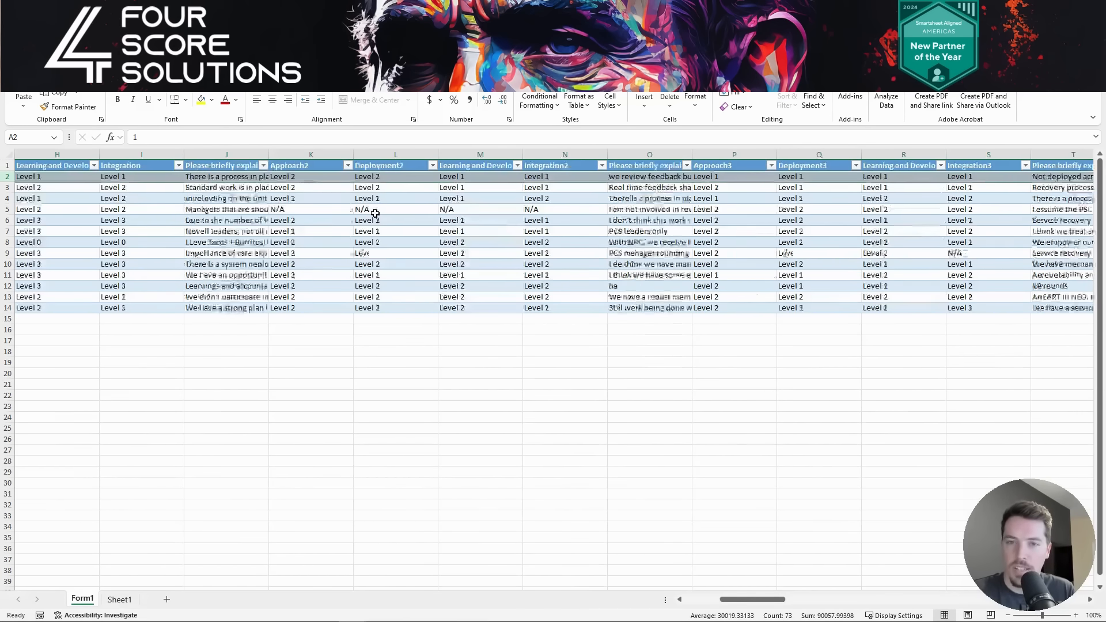
scroll(374, 214, left, 3)
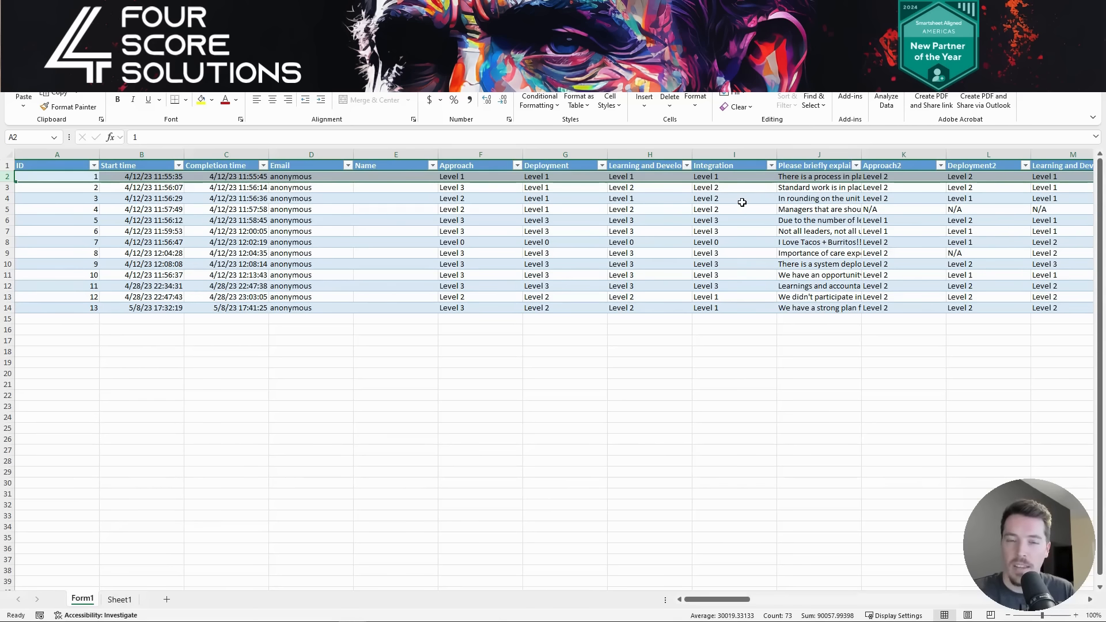
scroll(742, 202, right, 2)
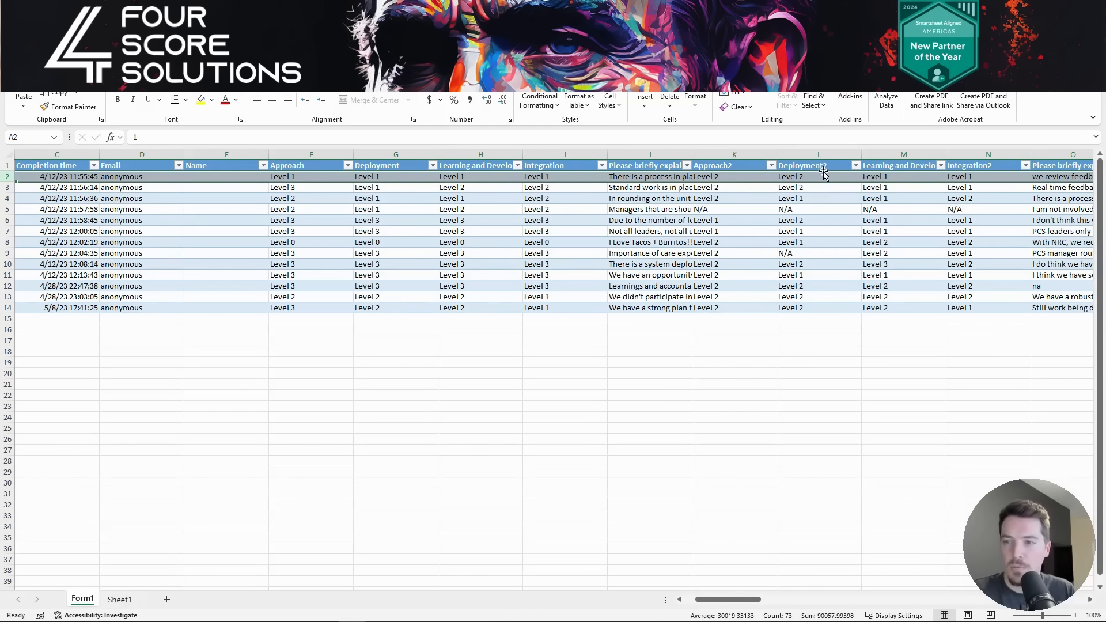
scroll(809, 222, right, 5)
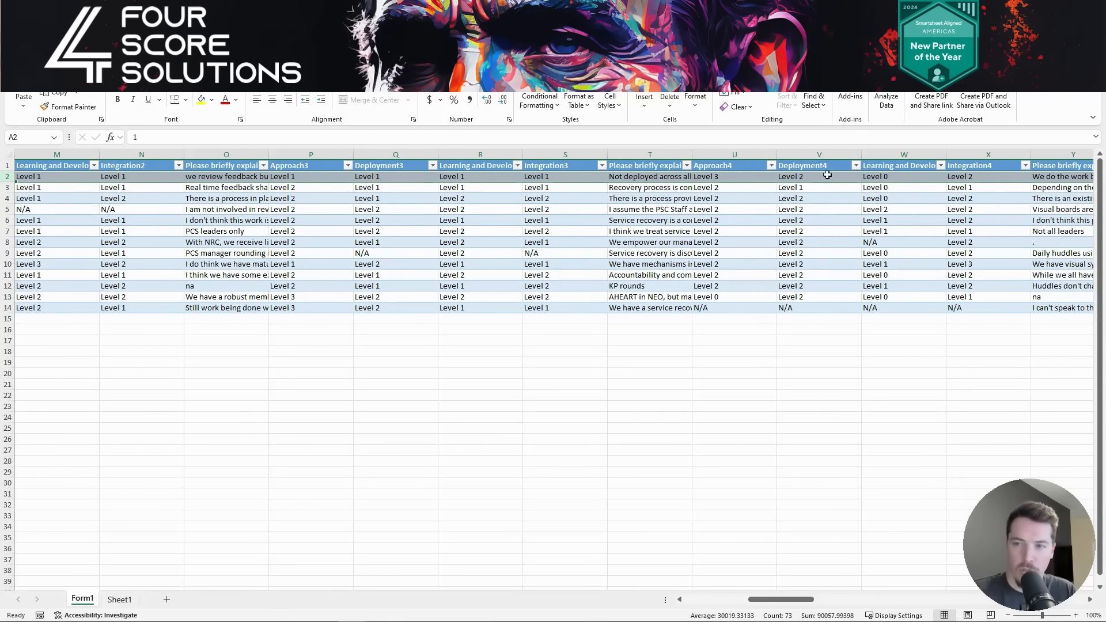
scroll(759, 231, right, 18)
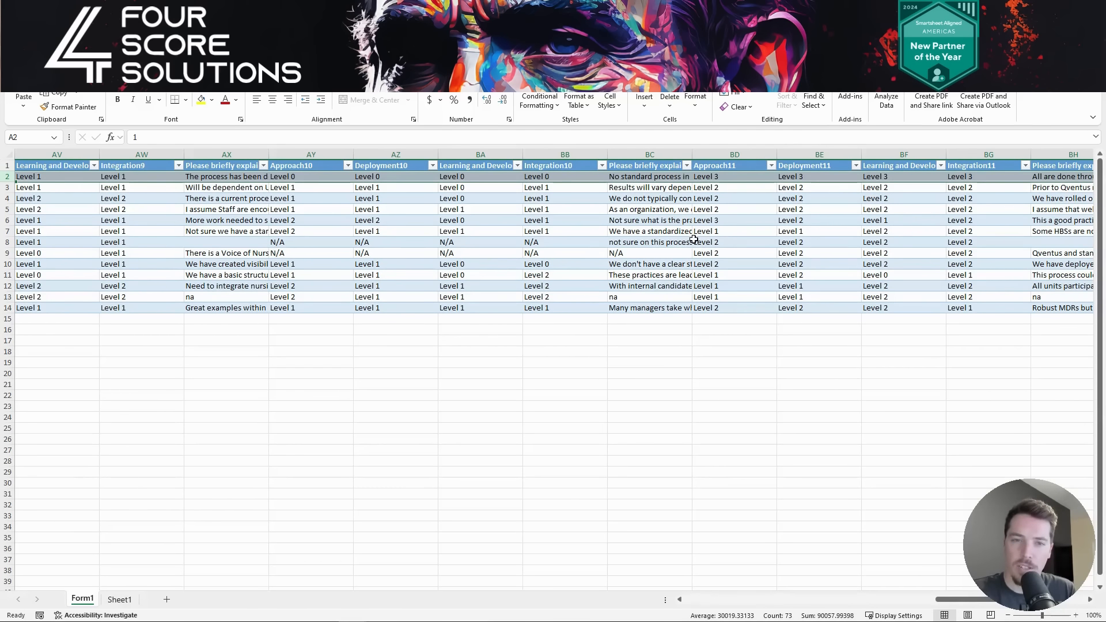
click(122, 599)
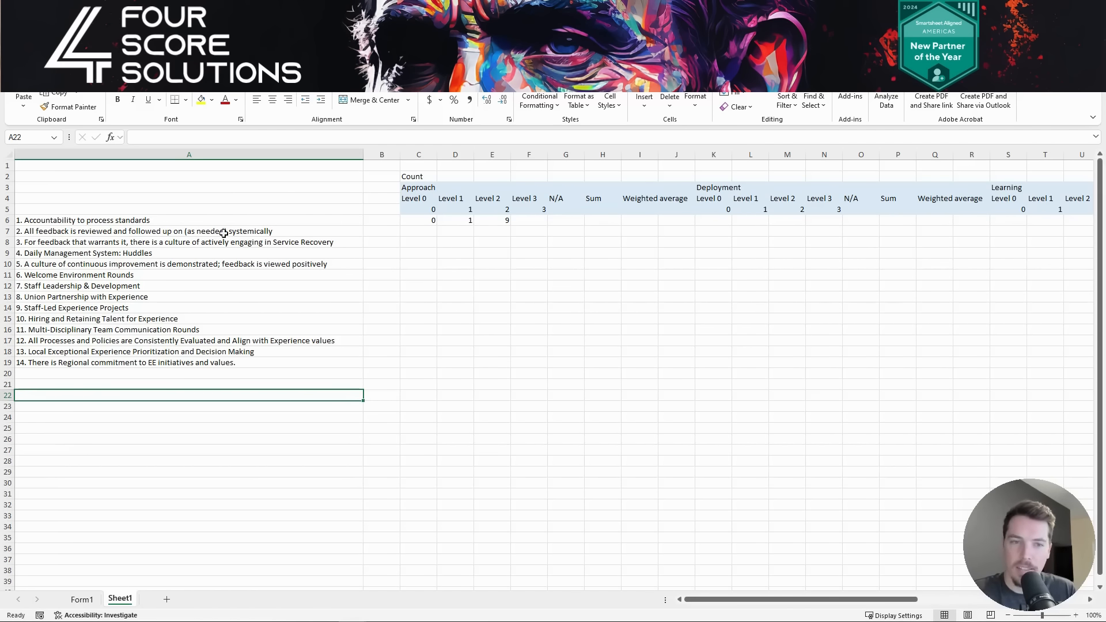
- Inspect the COUNTIF formulas in cells C5, C6 and E6, then switch to the browser's EES Dashboard
click(432, 209)
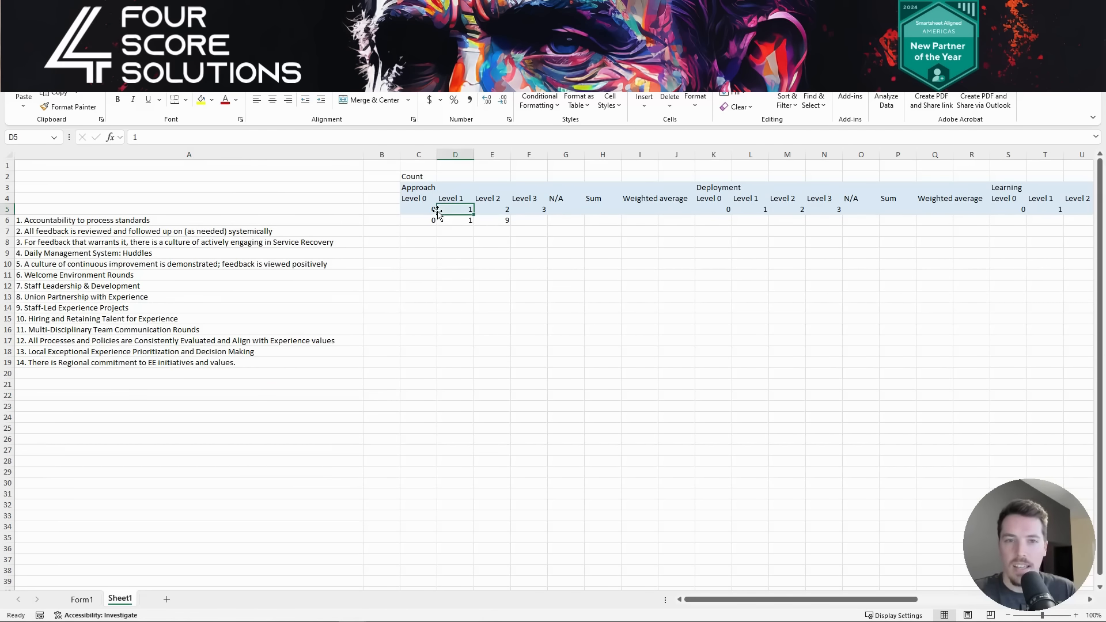
click(425, 220)
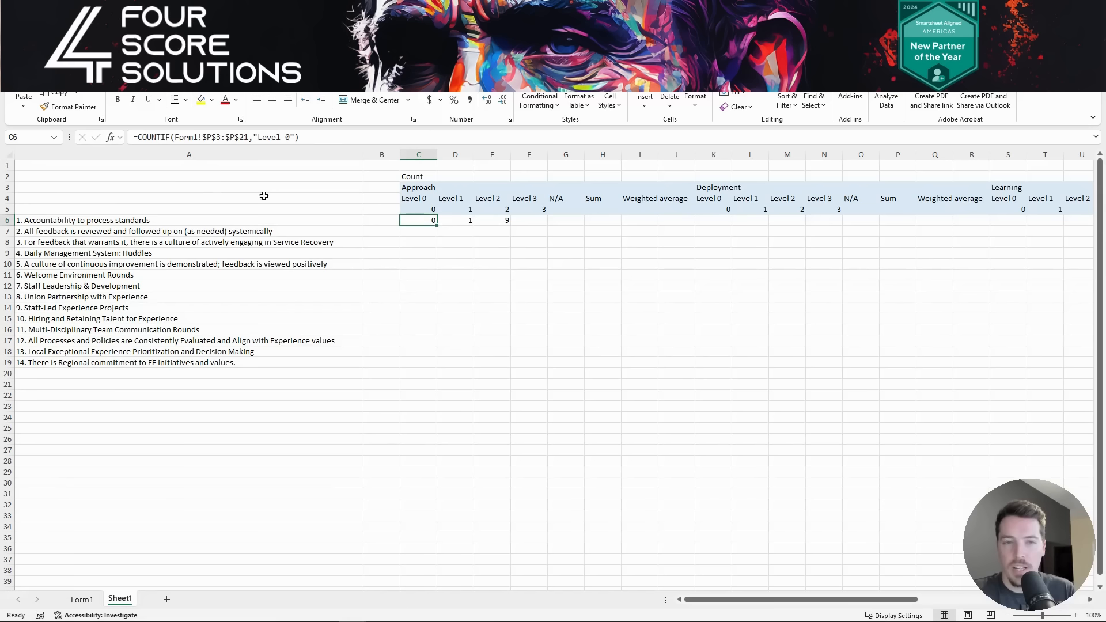
click(501, 223)
scroll(523, 239, right, 3)
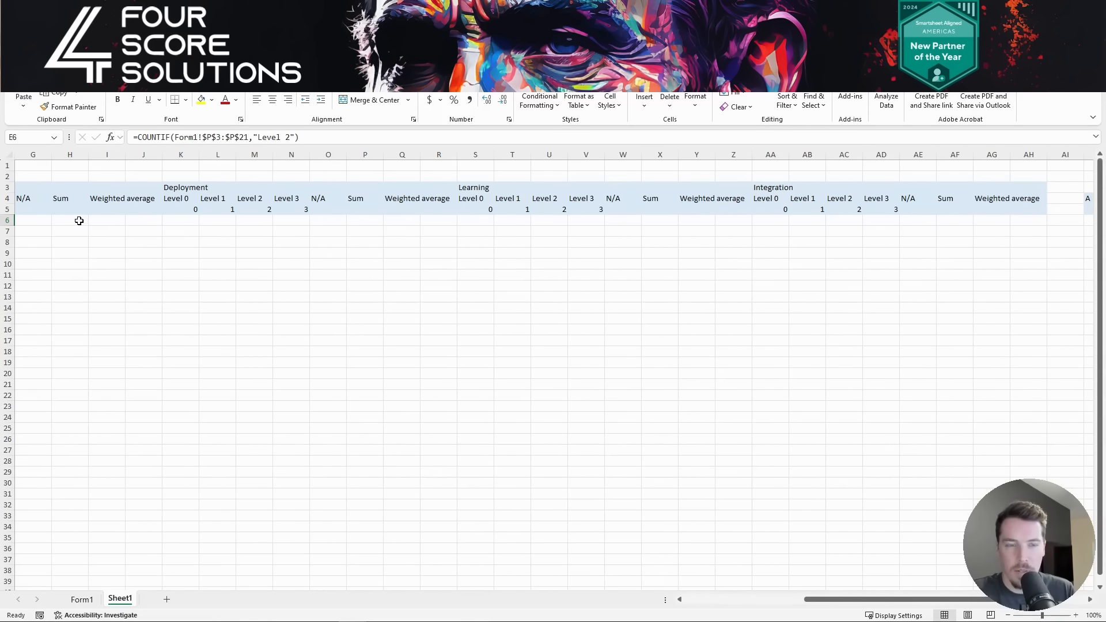
scroll(76, 223, left, 1)
scroll(311, 220, right, 2)
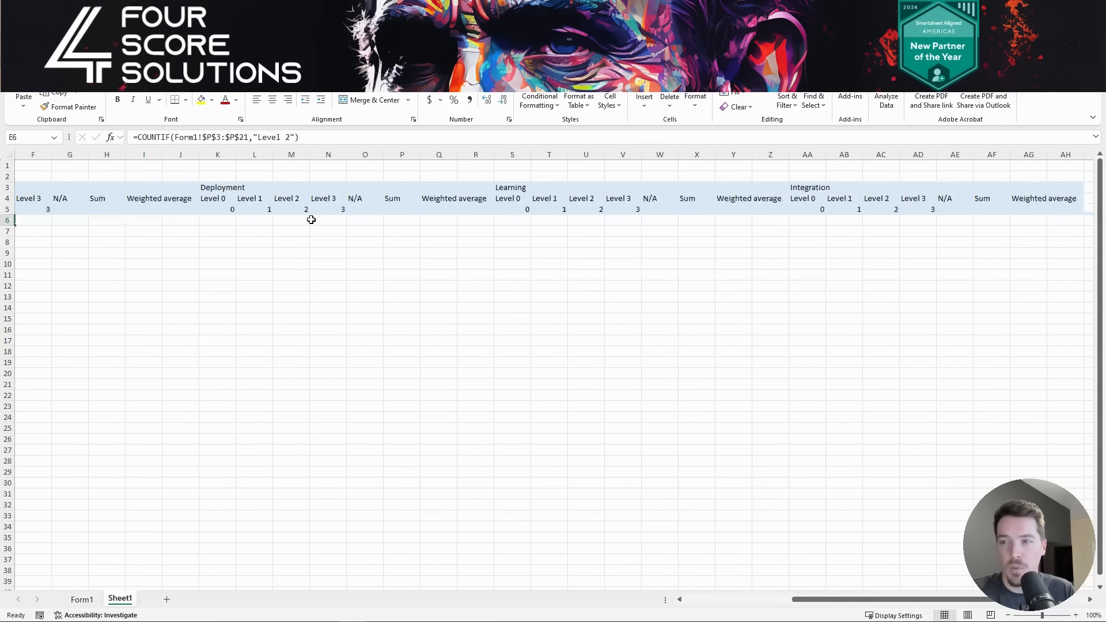
scroll(311, 220, right, 6)
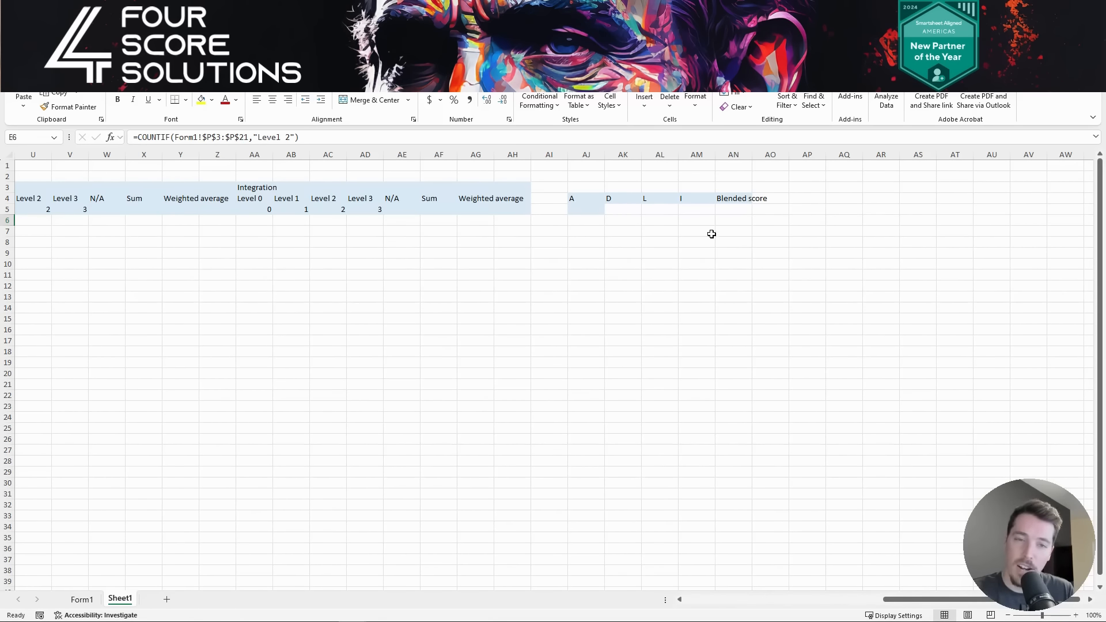
scroll(561, 347, left, 10)
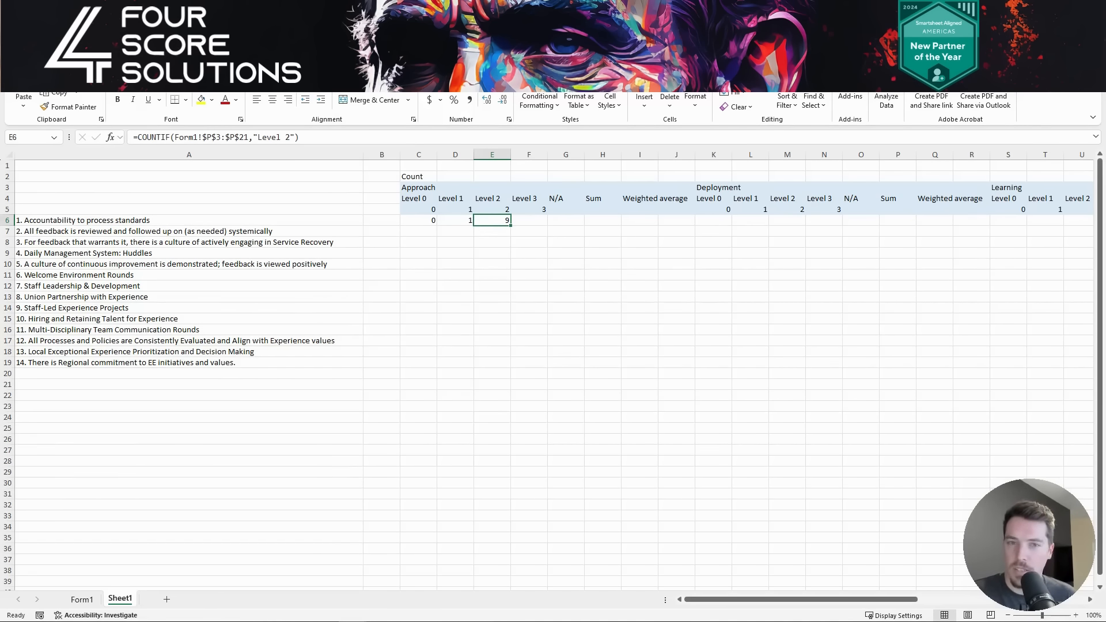
click(1022, 13)
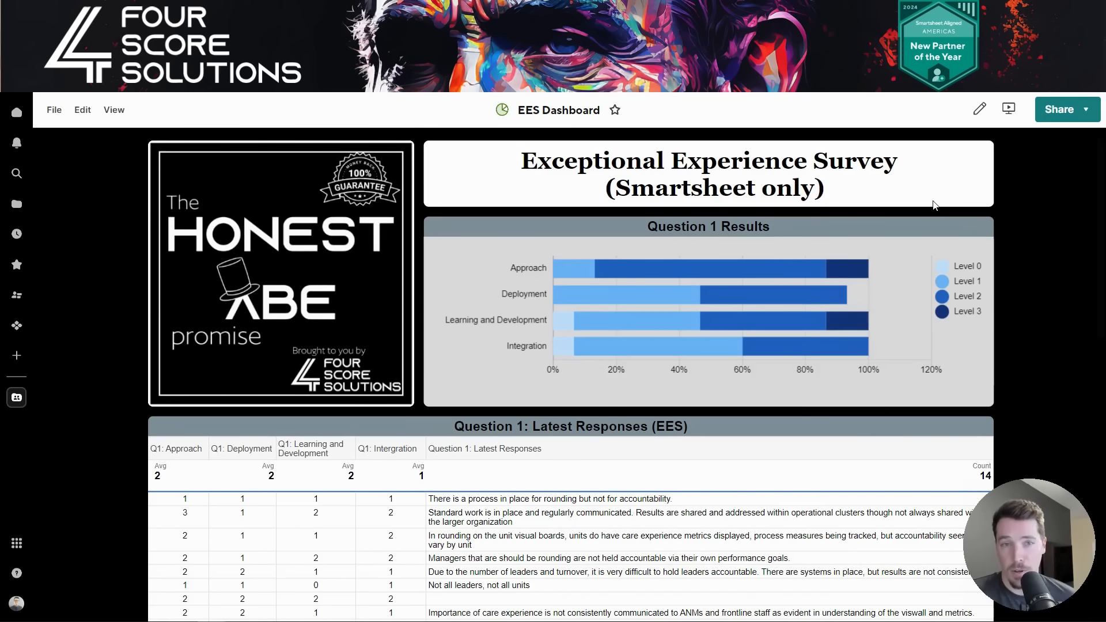
- Scroll through the EES Dashboard's Question 1 chart and latest-responses table
scroll(933, 205, down, 8)
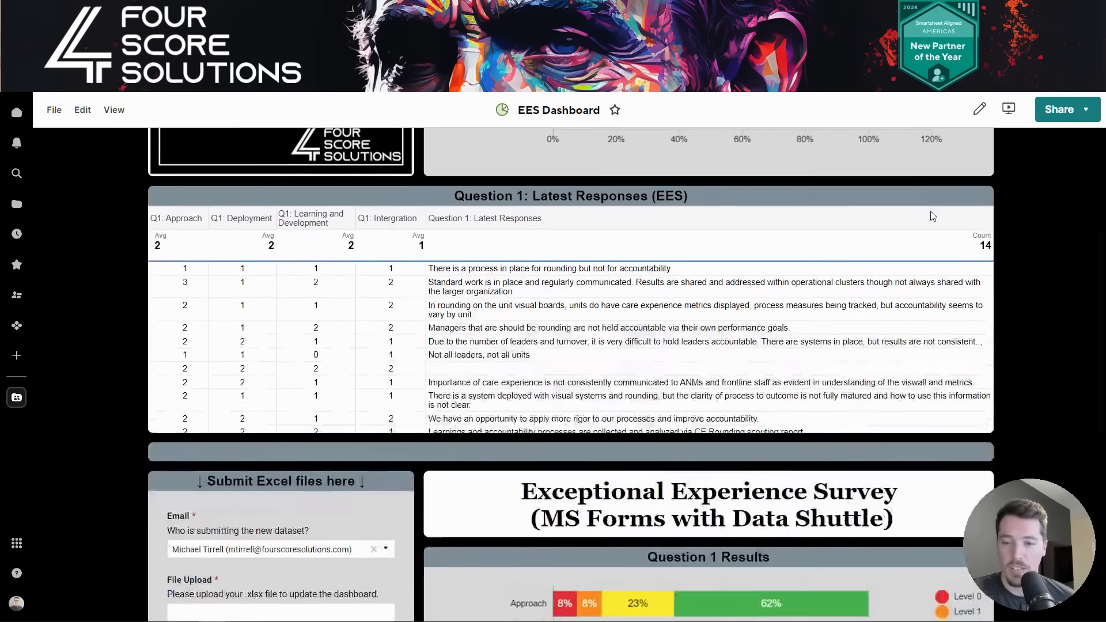
scroll(929, 218, down, 2)
scroll(928, 218, up, 1)
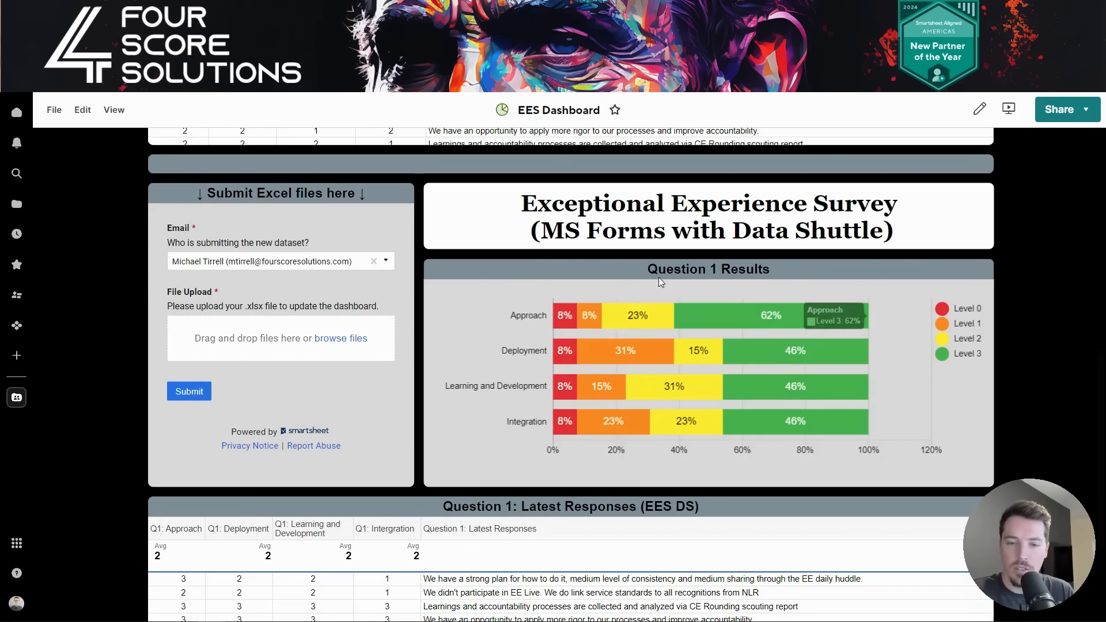
scroll(660, 281, down, 3)
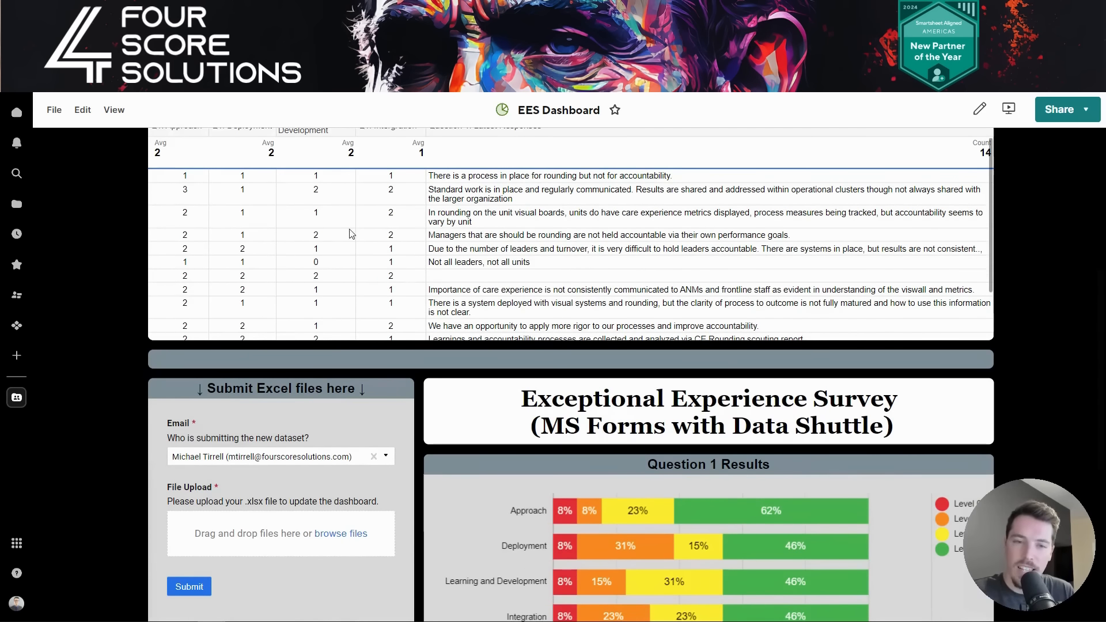
scroll(570, 390, up, 3)
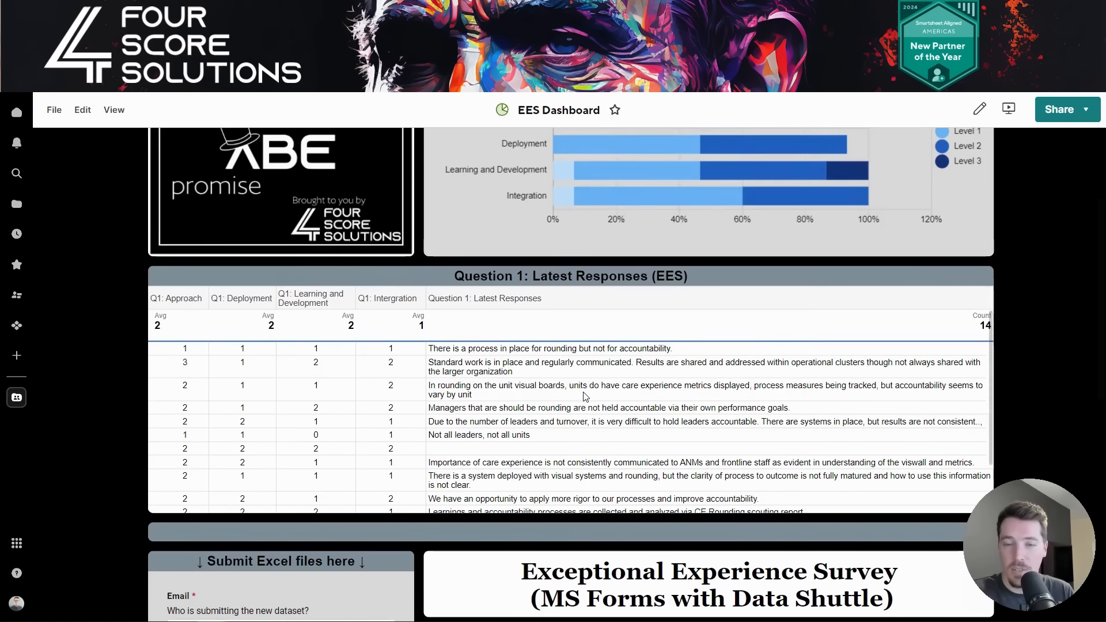
scroll(585, 396, up, 3)
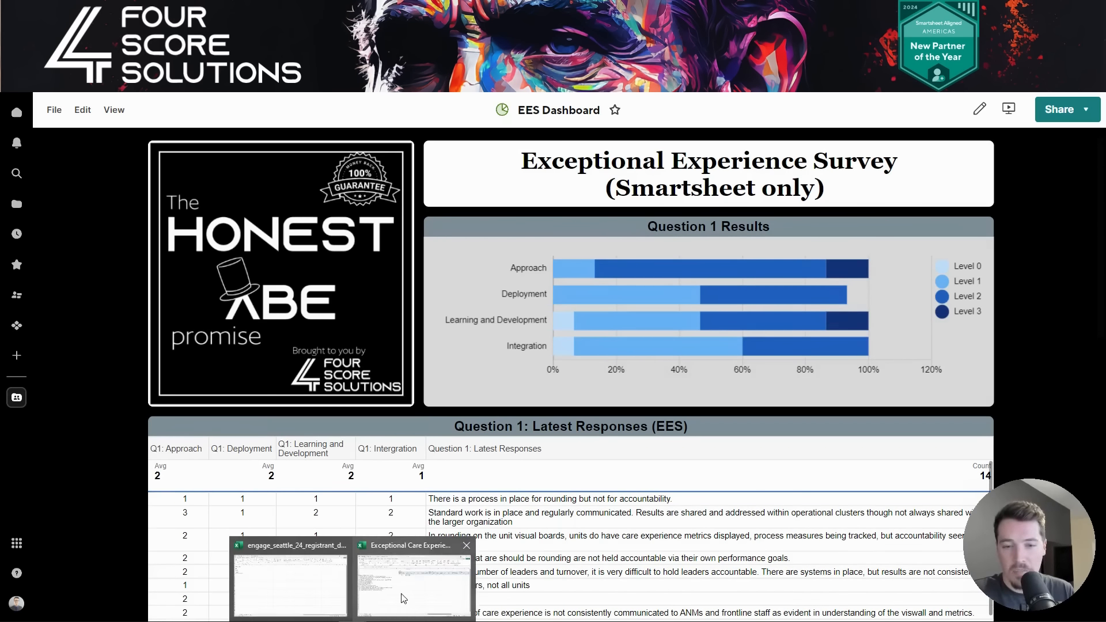
- Recheck the Excel Form1 responses, then open the EES Sheet (DS) tab
click(407, 585)
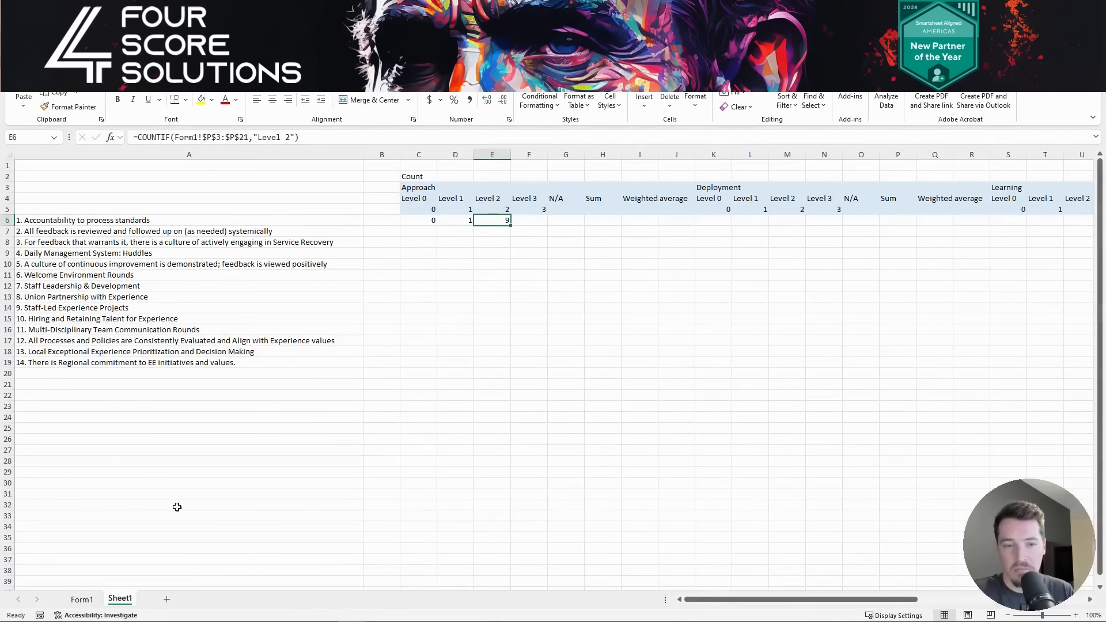
click(82, 599)
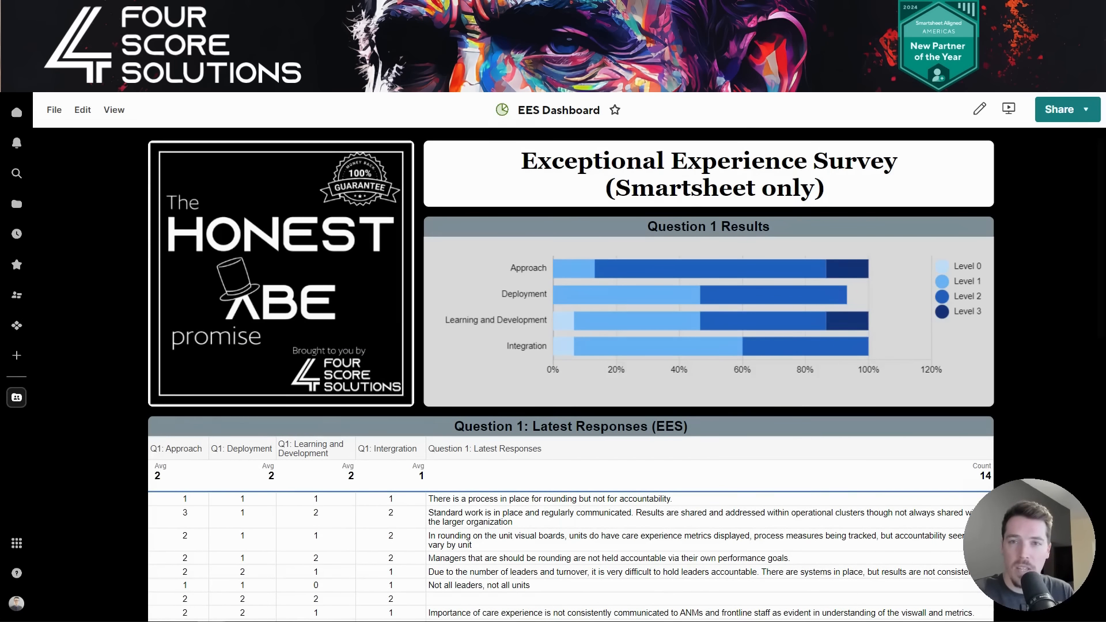
click(513, 13)
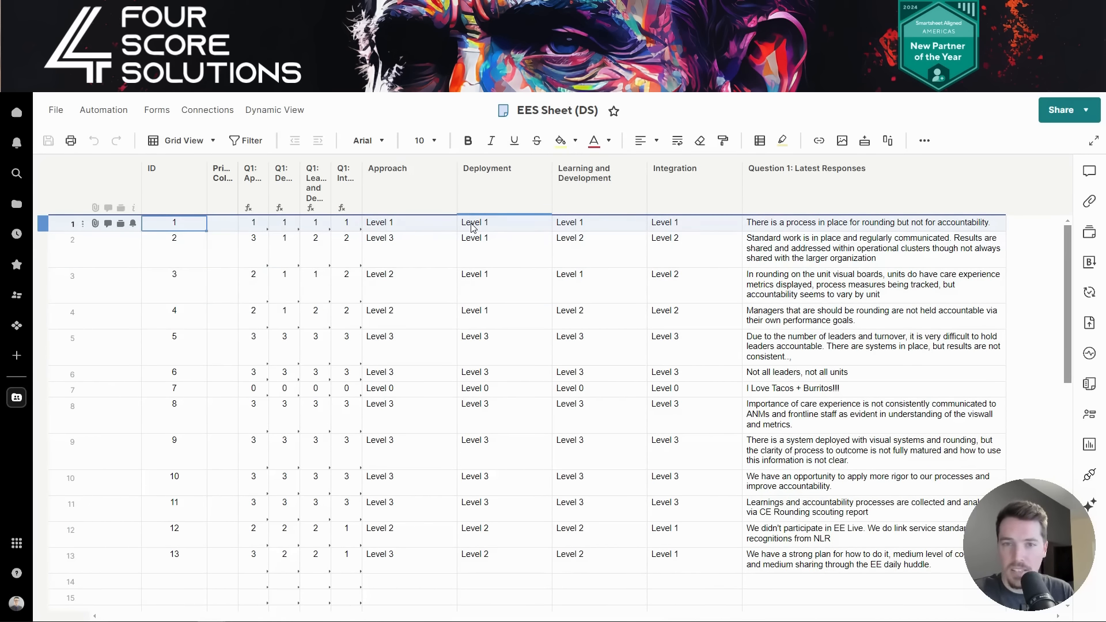
- Select the ID, Approach, Learning and Development, Integration and Question 1 columns in turn
click(180, 195)
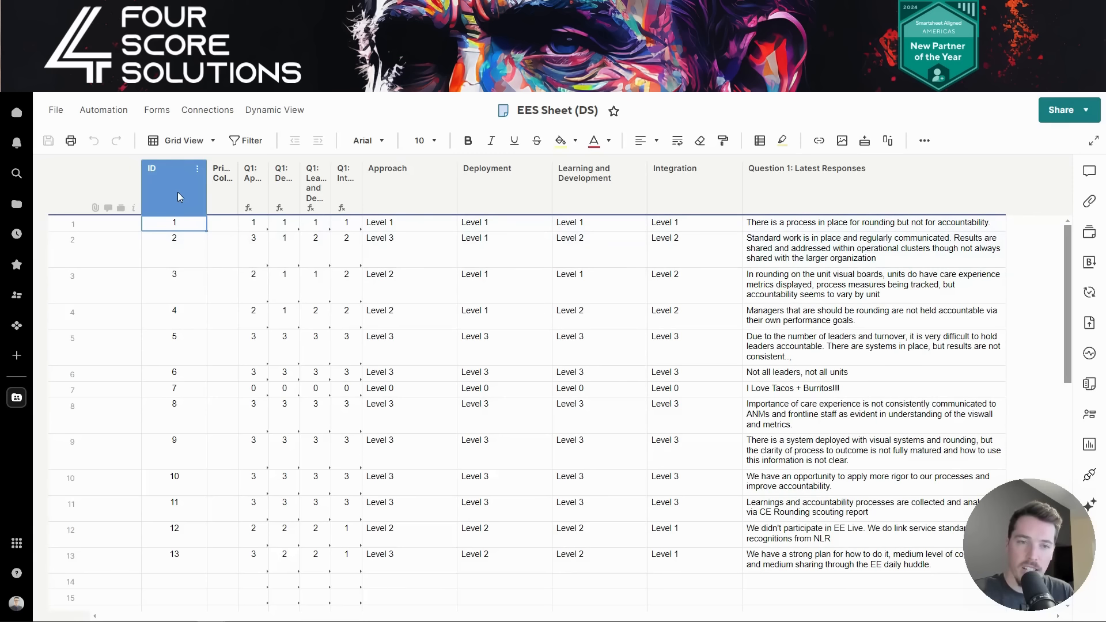
click(437, 208)
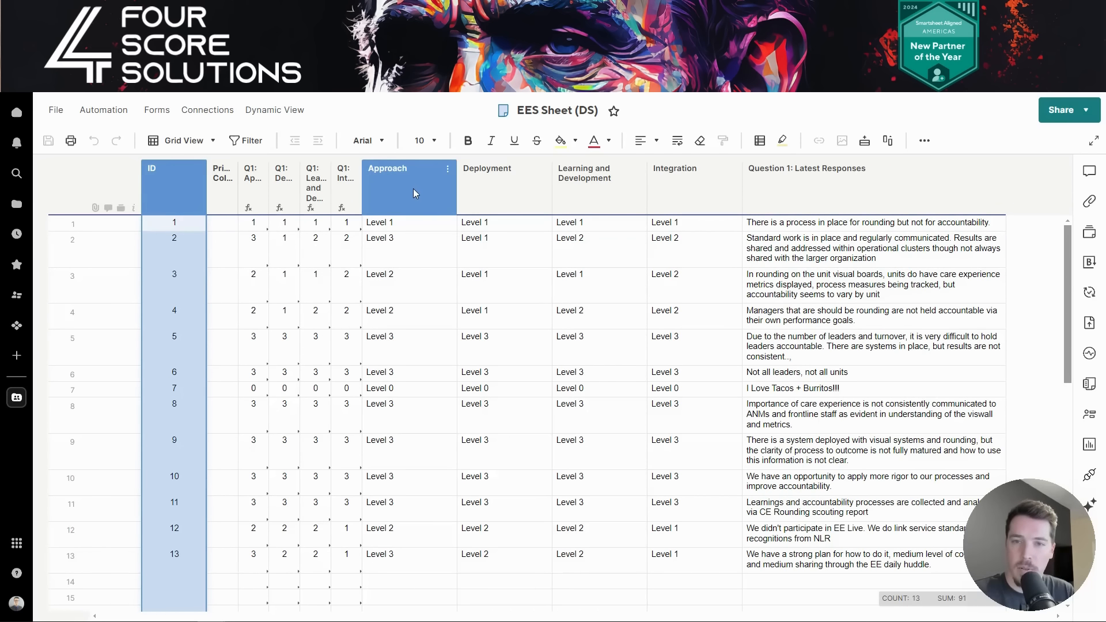
click(494, 188)
click(590, 189)
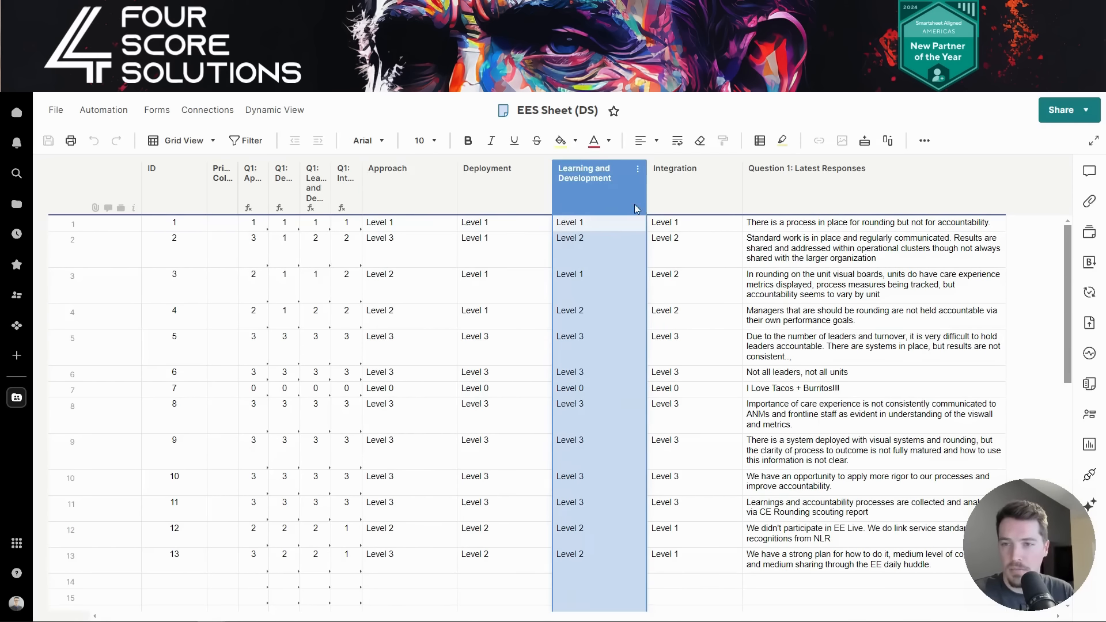
shift+click(689, 194)
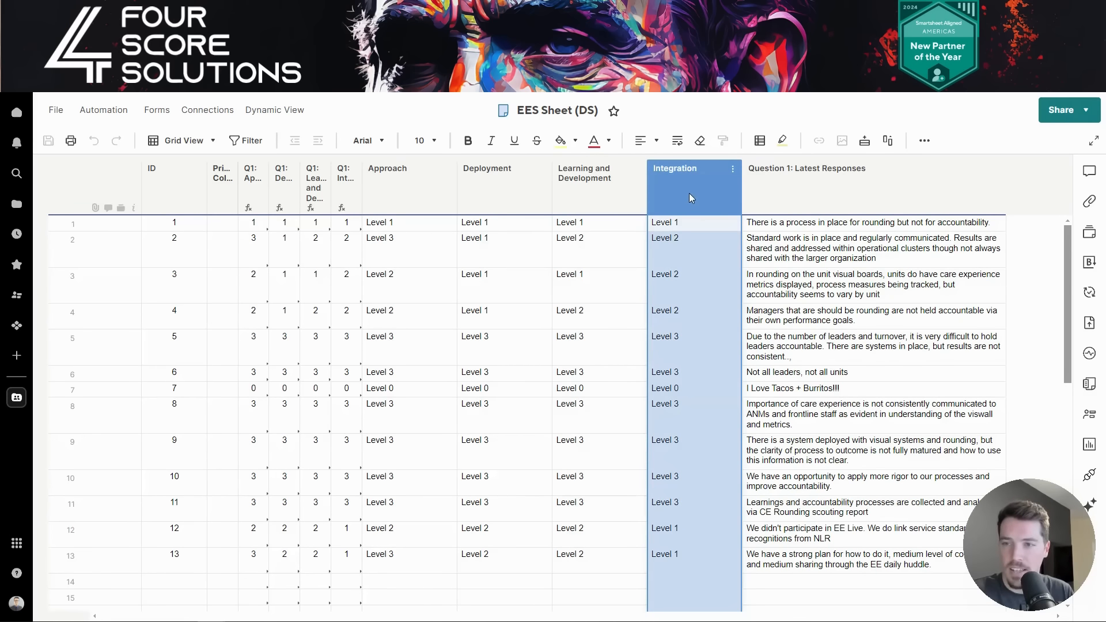
click(827, 189)
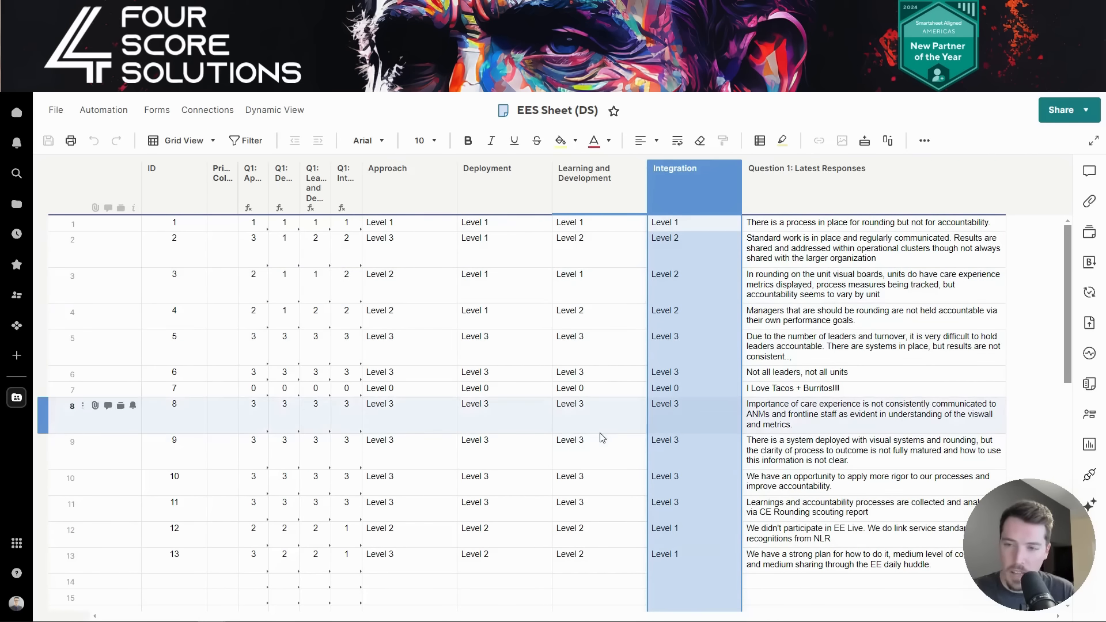
- Select rows 1 through 13, delete them and save the emptied sheet
click(56, 562)
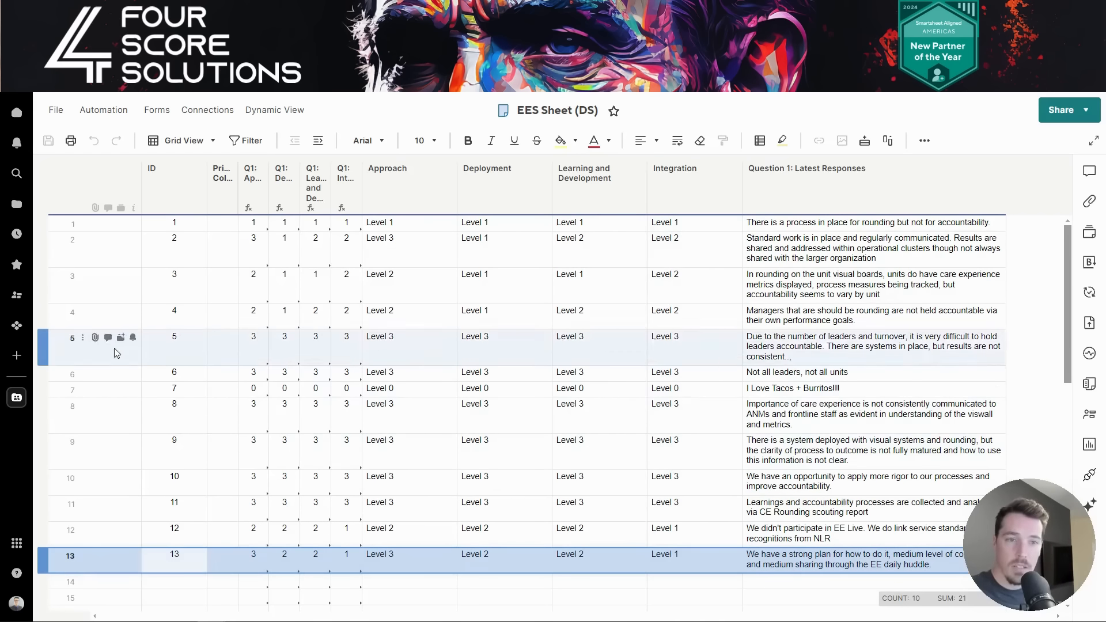
shift+click(73, 228)
right_click(82, 230)
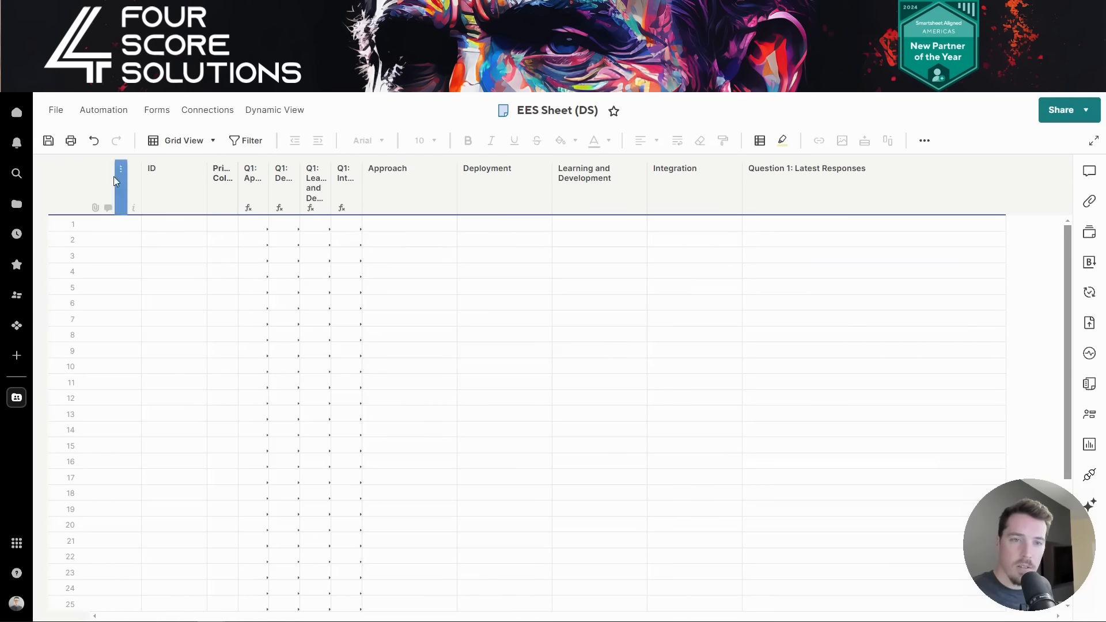
click(48, 141)
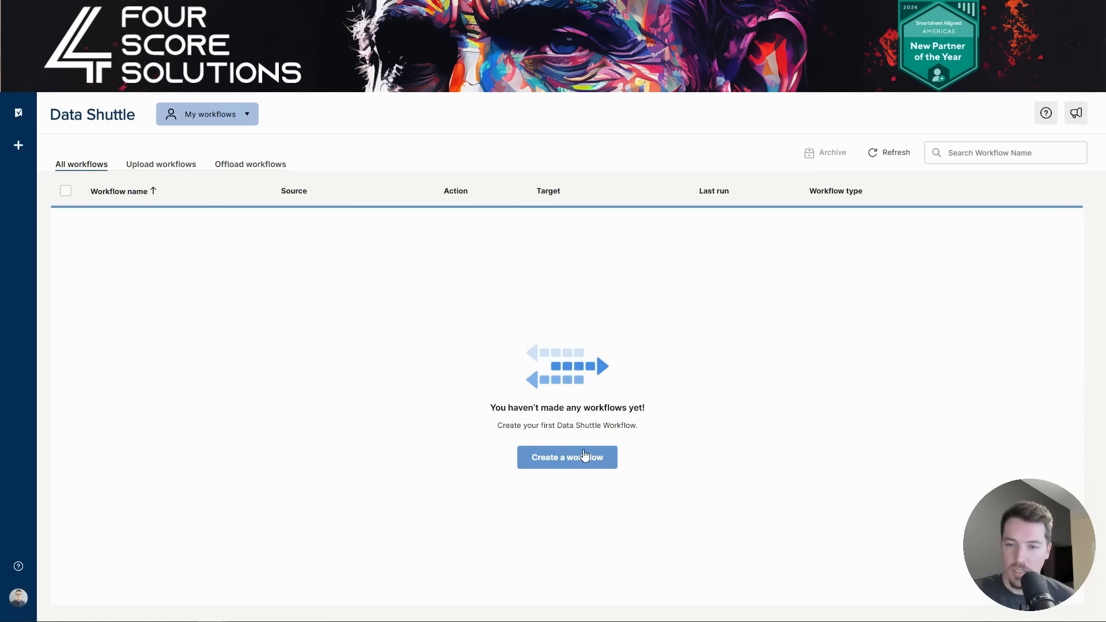
- Create an Upload Data workflow sourcing EES Form (DS) from 0- Training > Data Shuttle > Data Shuttle Example
click(586, 458)
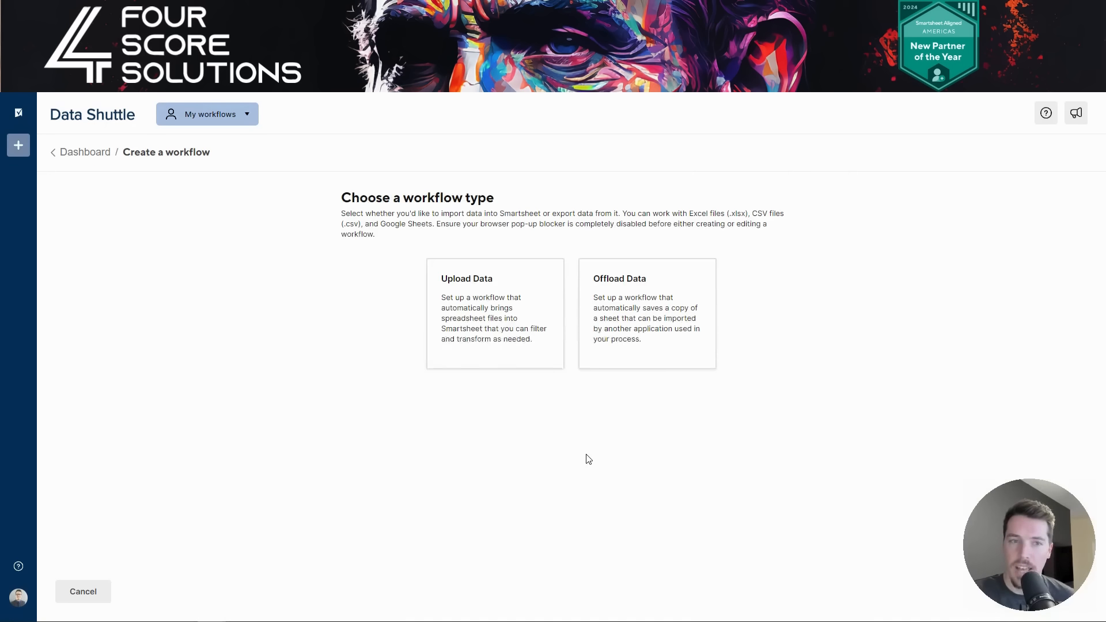
click(520, 324)
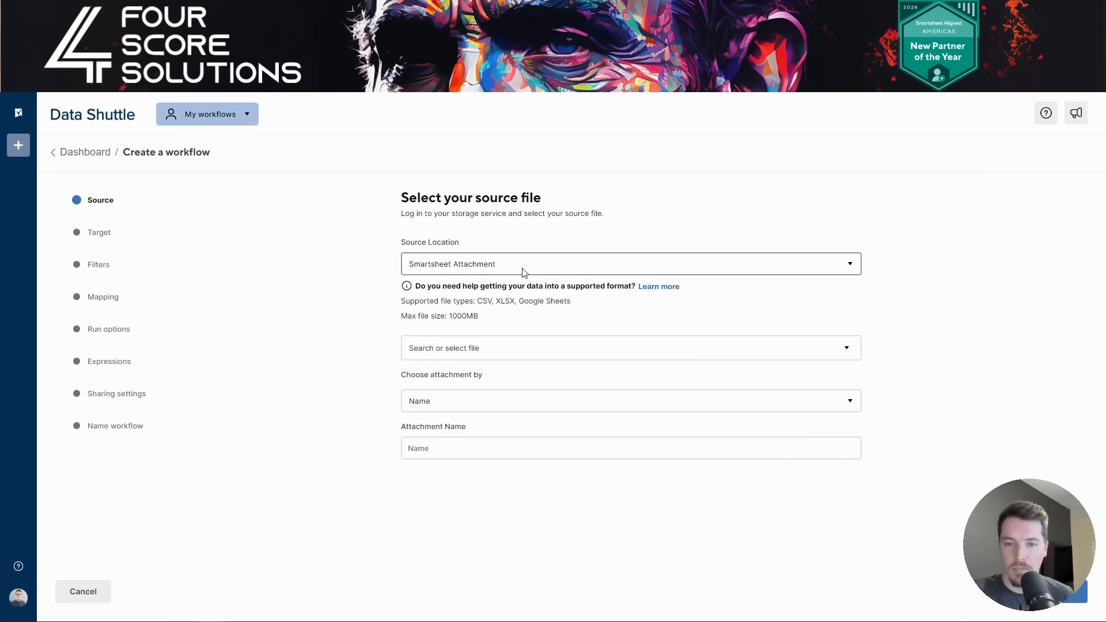
click(528, 346)
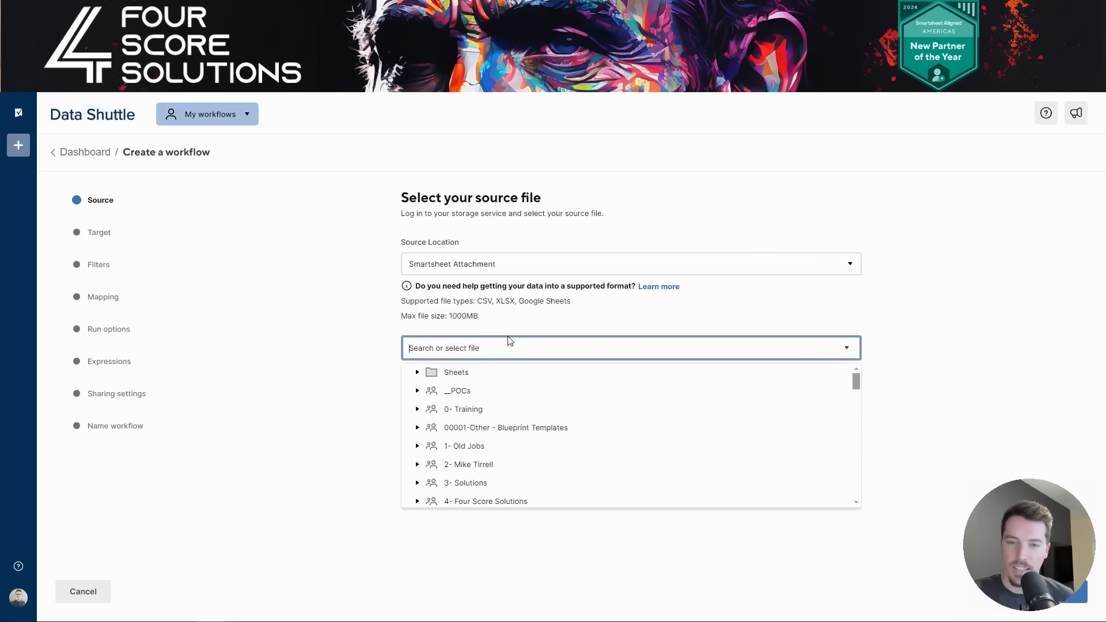
click(417, 409)
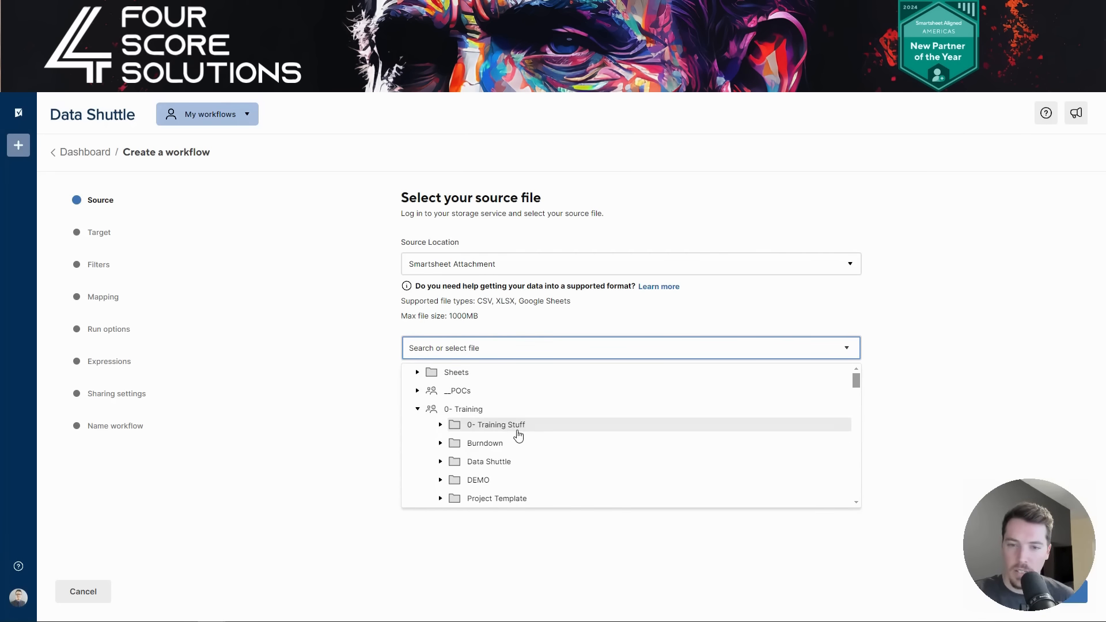
click(441, 462)
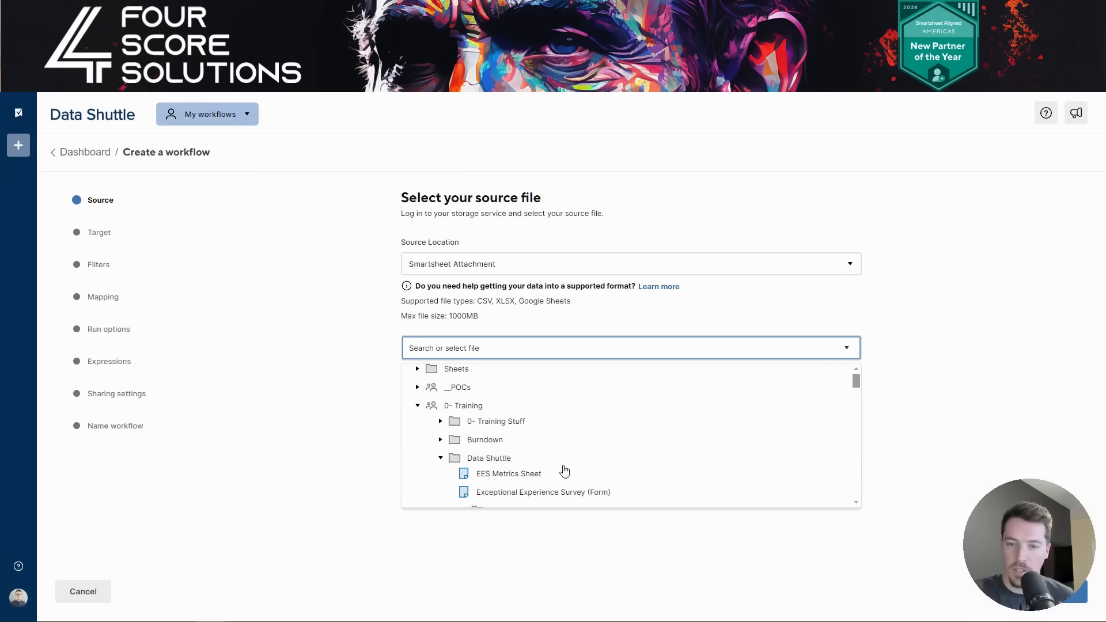
scroll(559, 458, down, 2)
scroll(554, 448, up, 1)
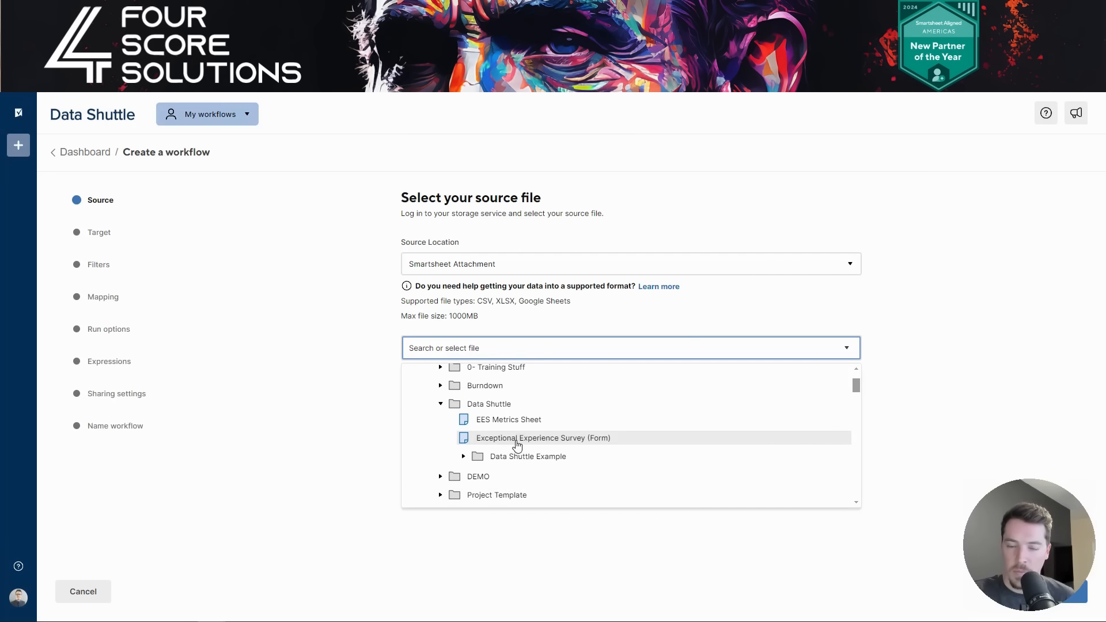
click(464, 456)
scroll(547, 470, down, 1)
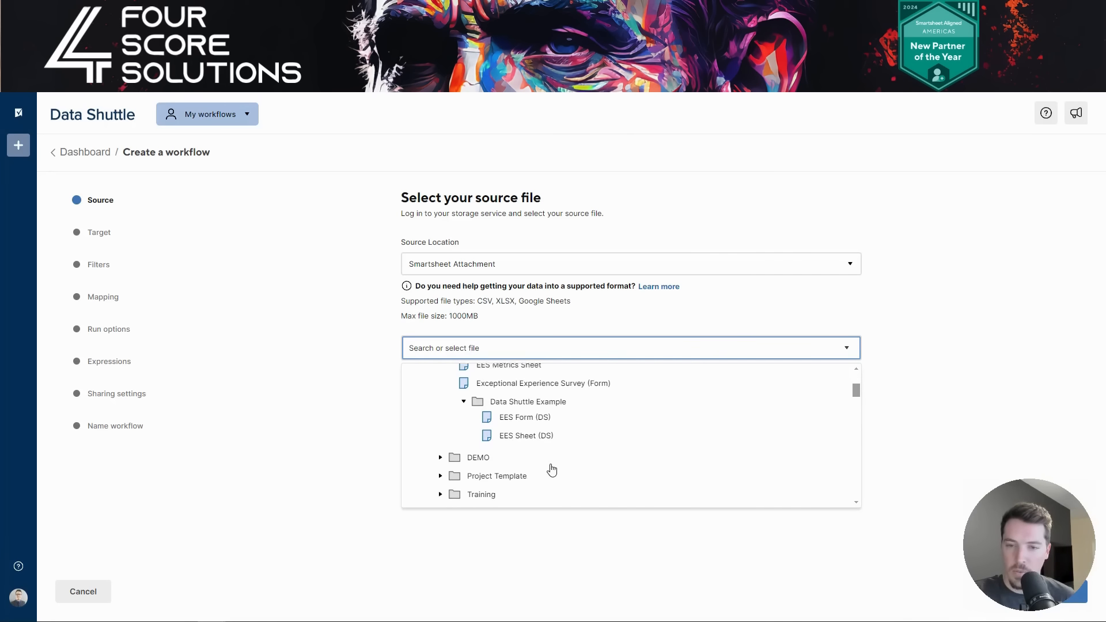
click(524, 415)
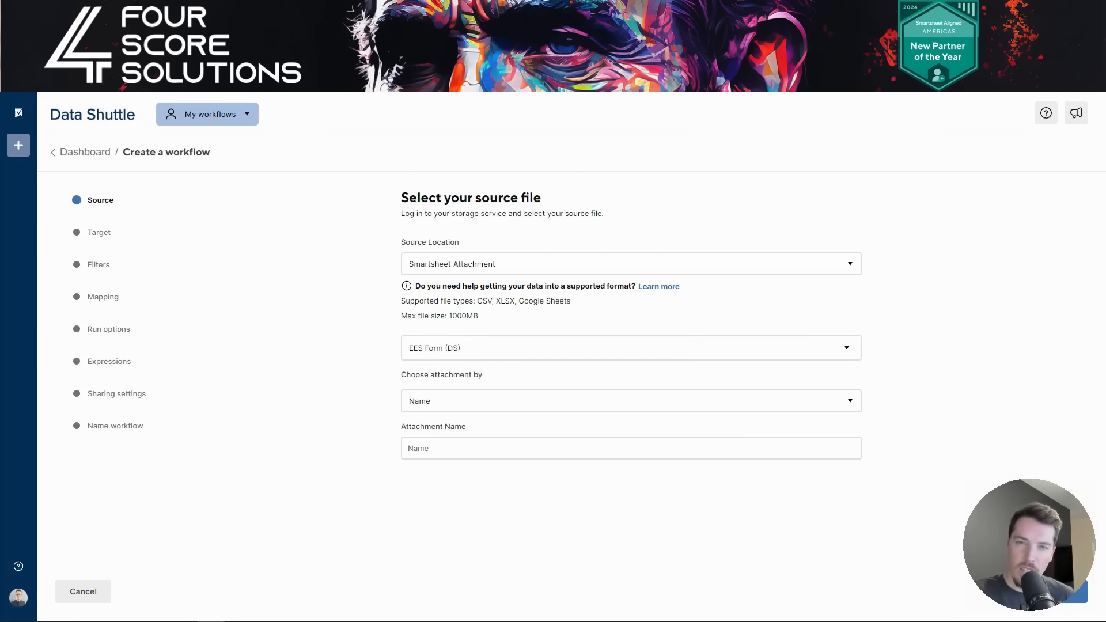
- Peek at the EES Form (DS) sheet, then reselect Smartsheet Attachment as the source location
click(411, 11)
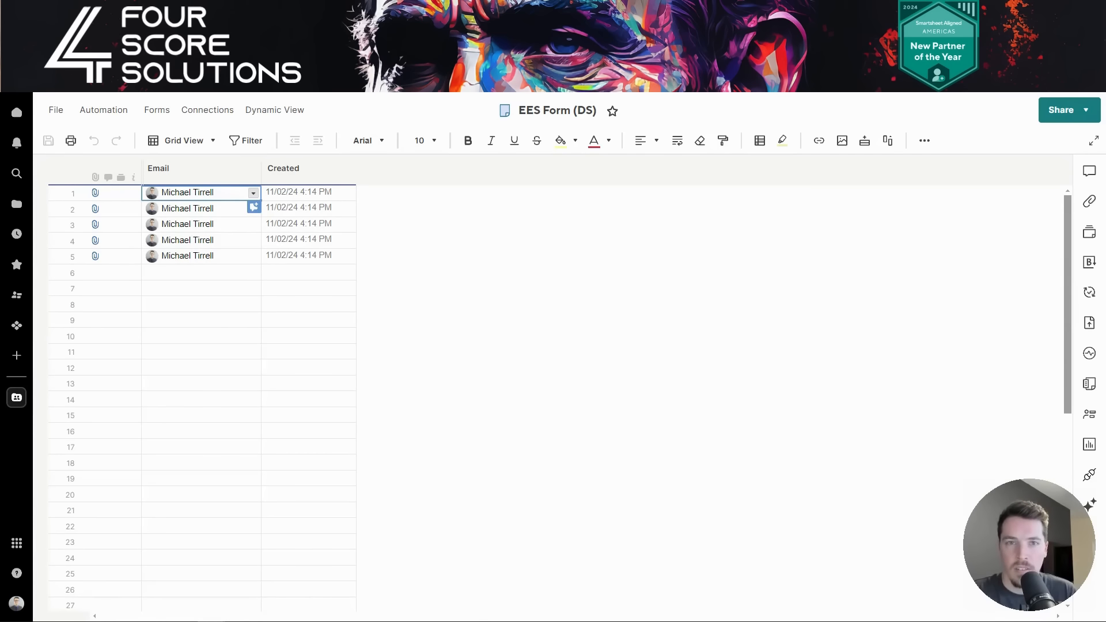
click(282, 11)
click(561, 268)
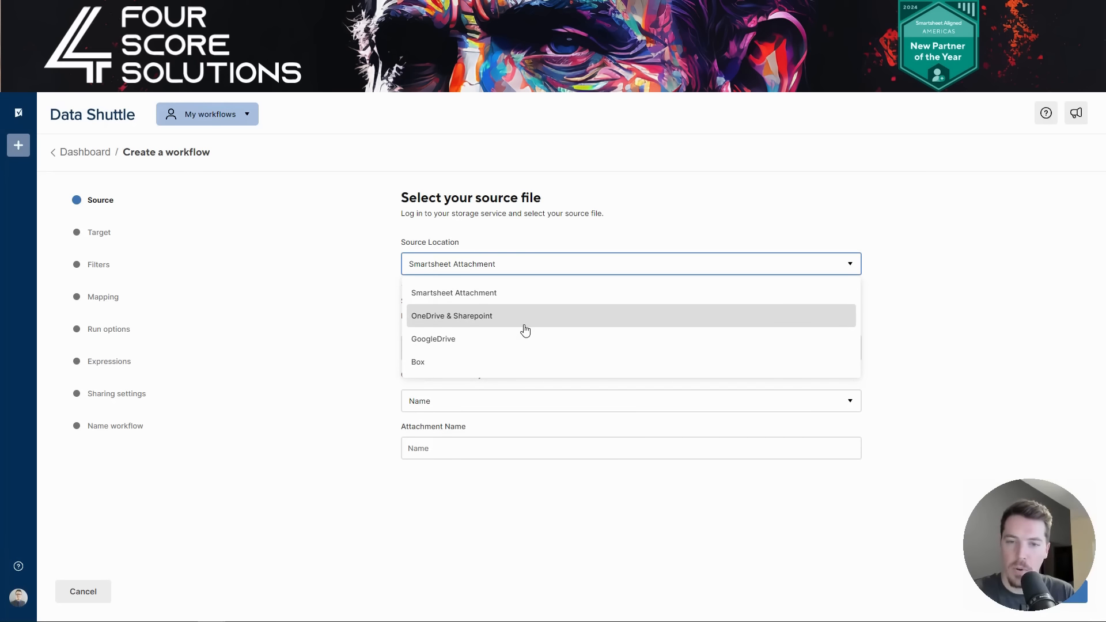
click(502, 300)
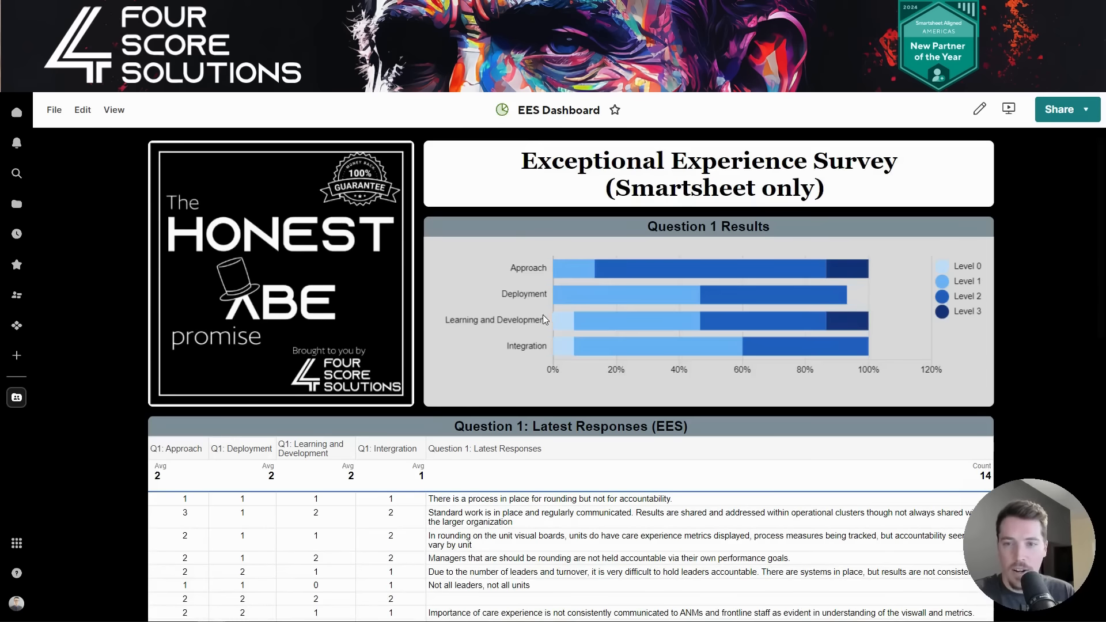
- Submit EES Sample Data.xlsx through the EES Dashboard upload form, then switch to EES Form (DS)
scroll(544, 315, down, 10)
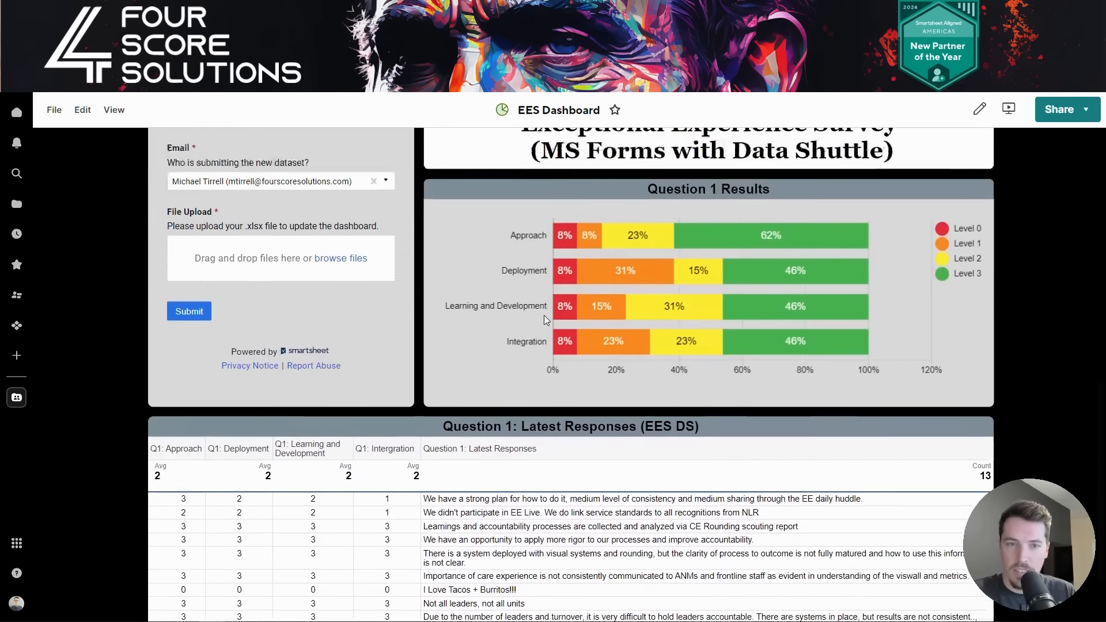
scroll(544, 316, up, 2)
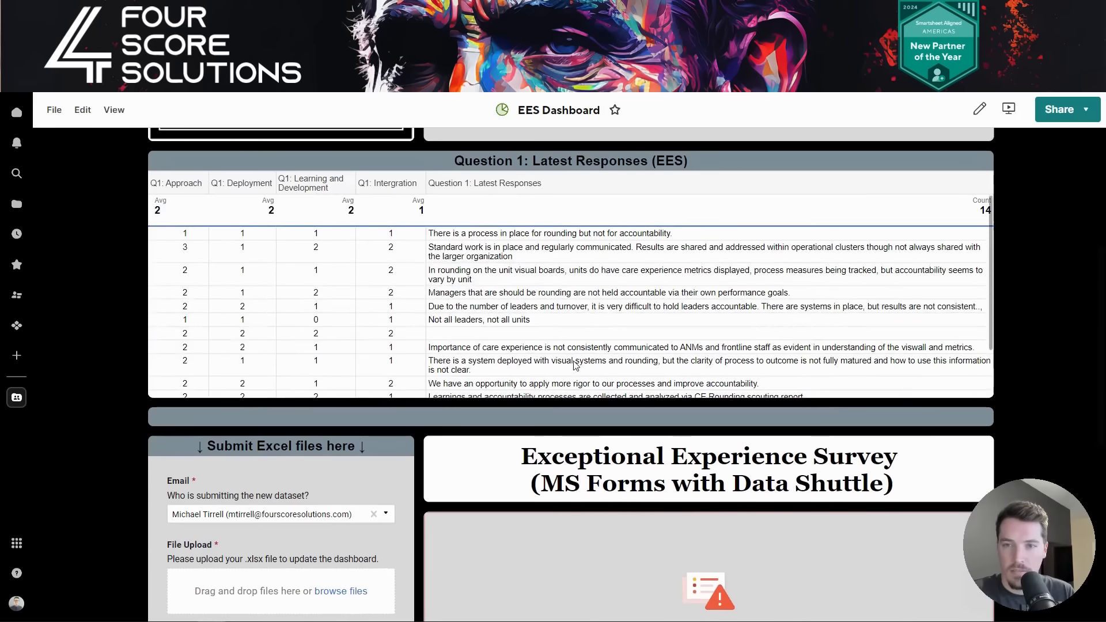
scroll(301, 384, down, 6)
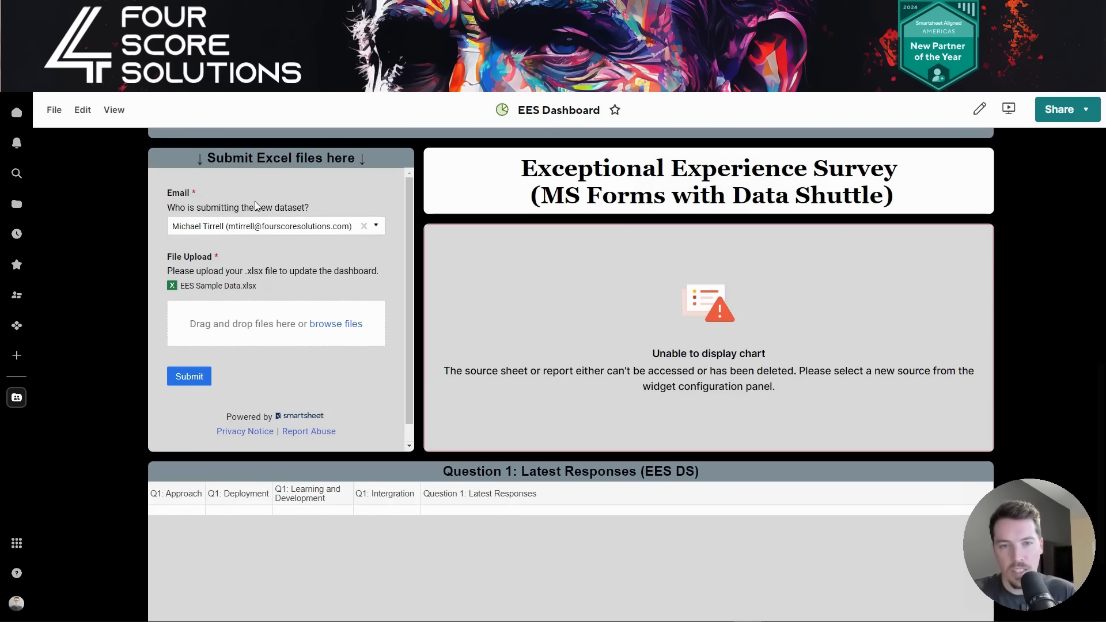
click(200, 377)
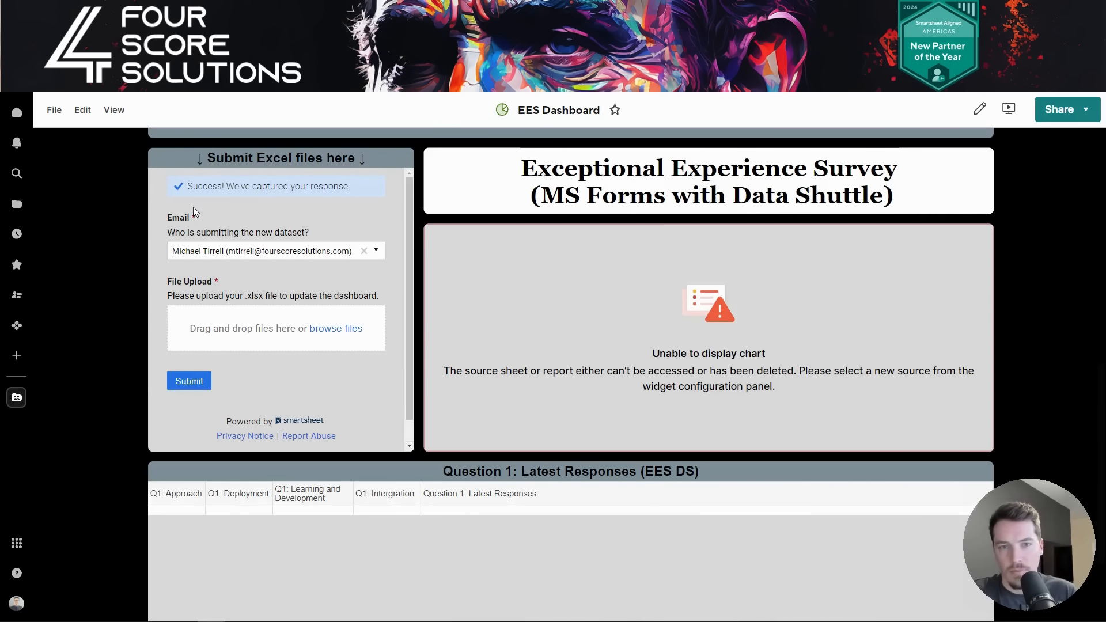
click(495, 14)
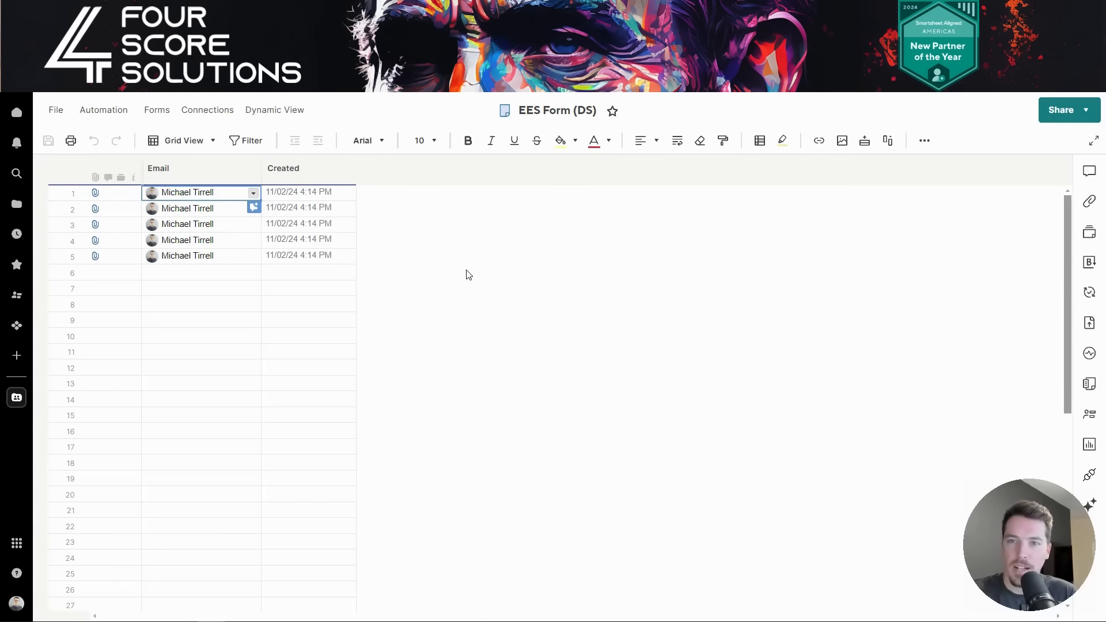
- Reload EES Form (DS) and open row 1's attachment to confirm EES Sample Data.xlsx arrived
key(F5)
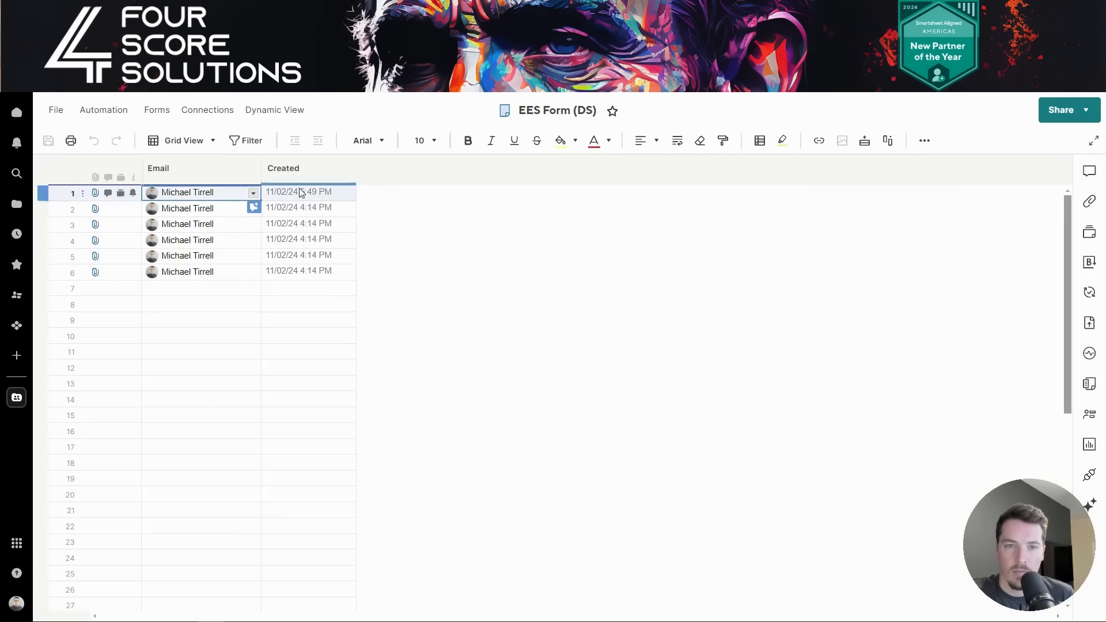
click(96, 193)
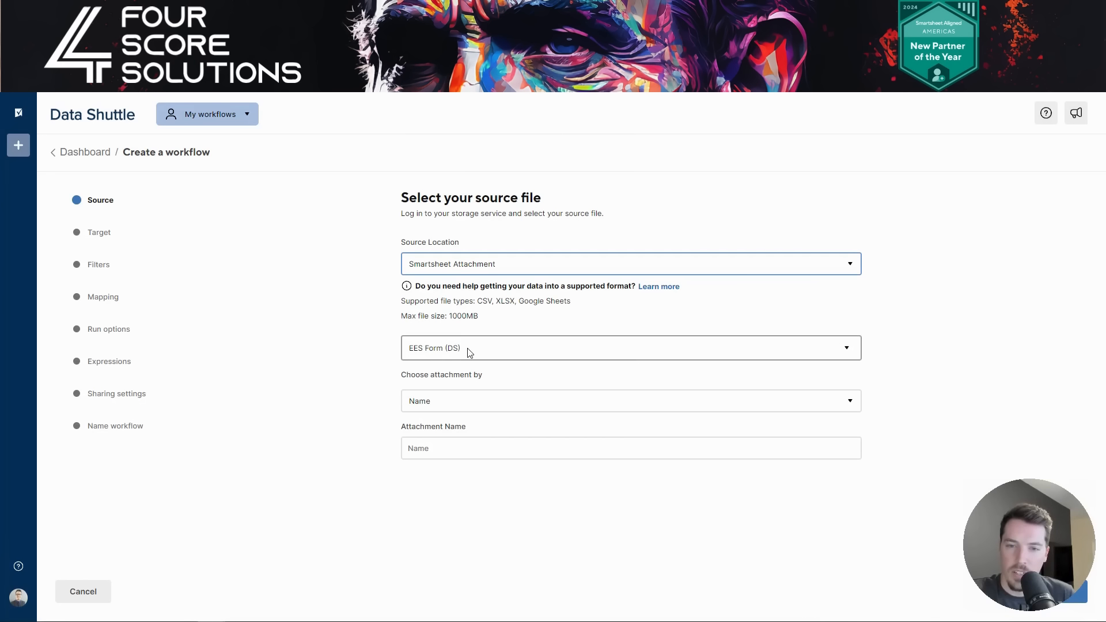
- Set the source to always use the most recent attachment and continue to the target
click(458, 402)
click(452, 451)
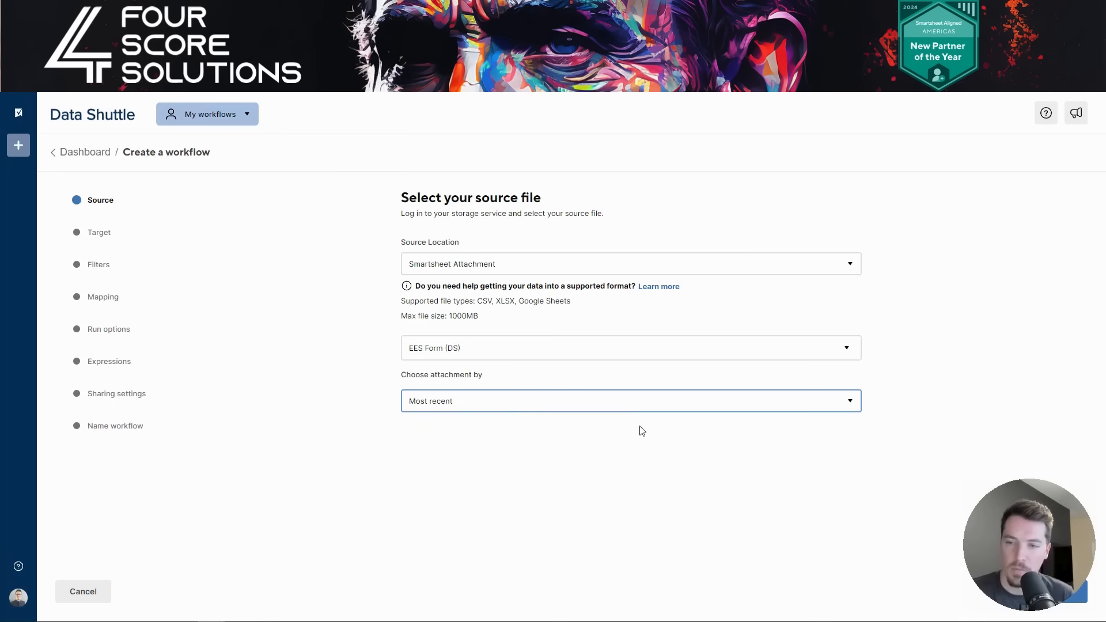
drag(1073, 496, 1074, 121)
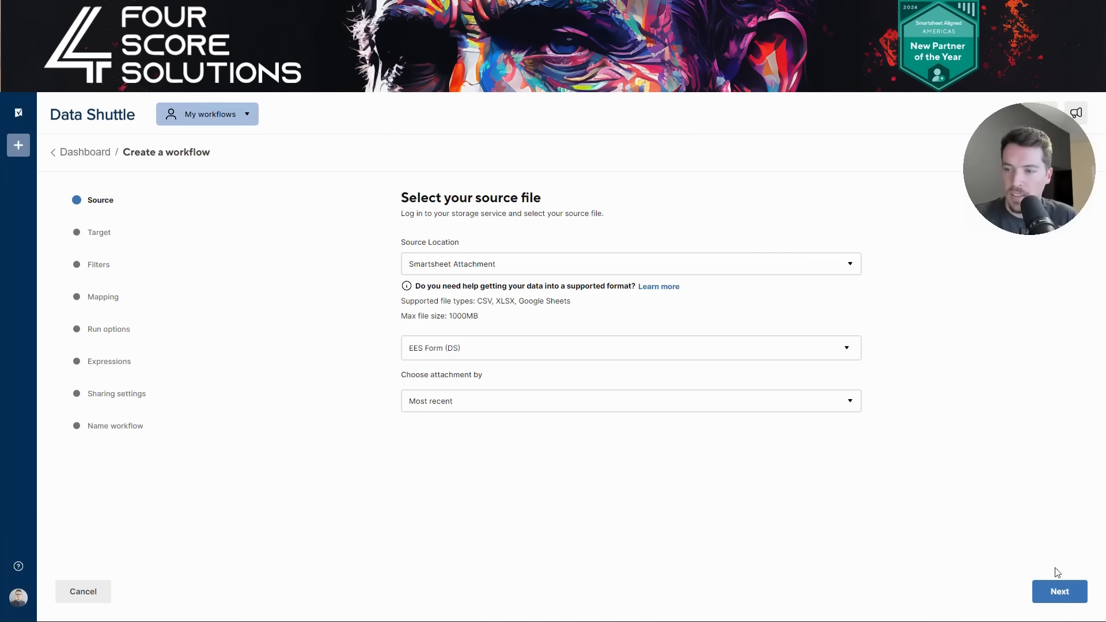
click(1060, 590)
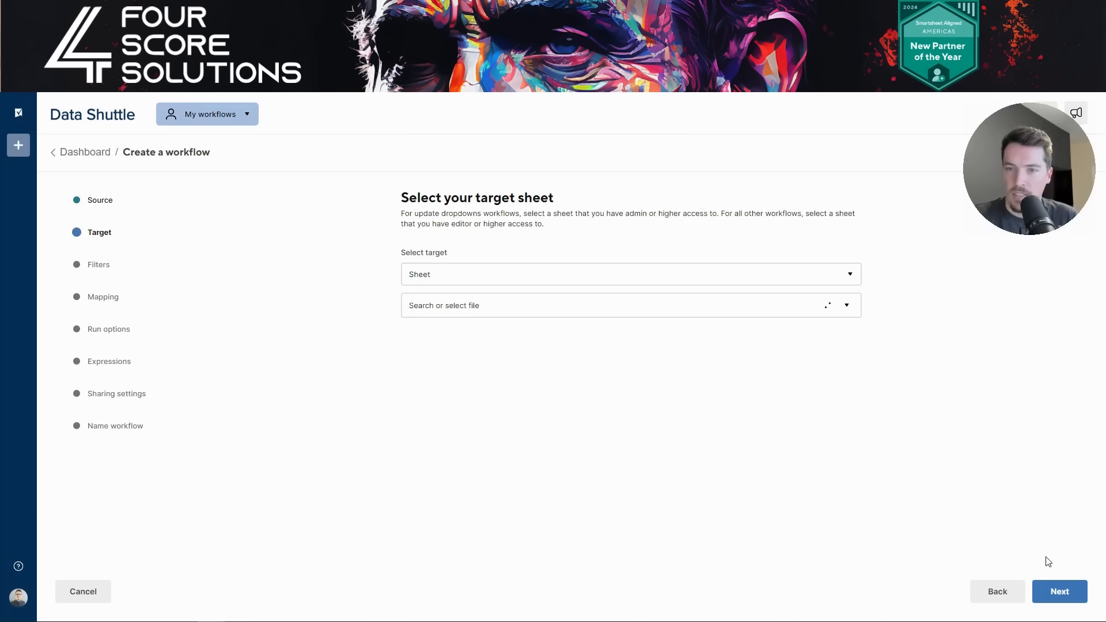
- Target the sheet EES Sheet (DS) in 0- Training > Data Shuttle > Data Shuttle Example
click(461, 274)
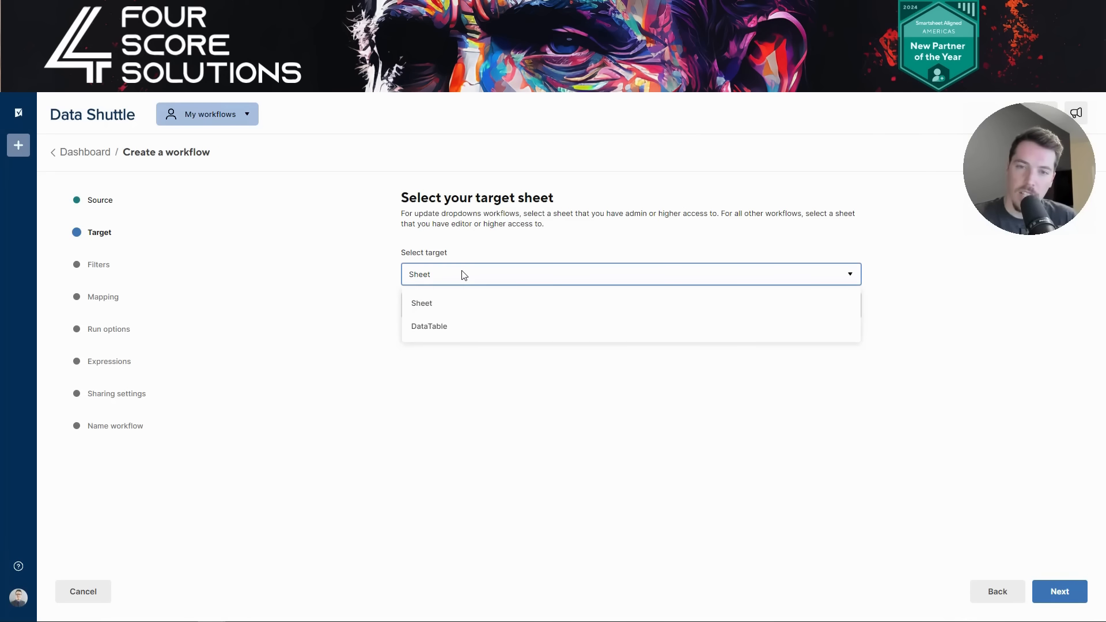
click(453, 306)
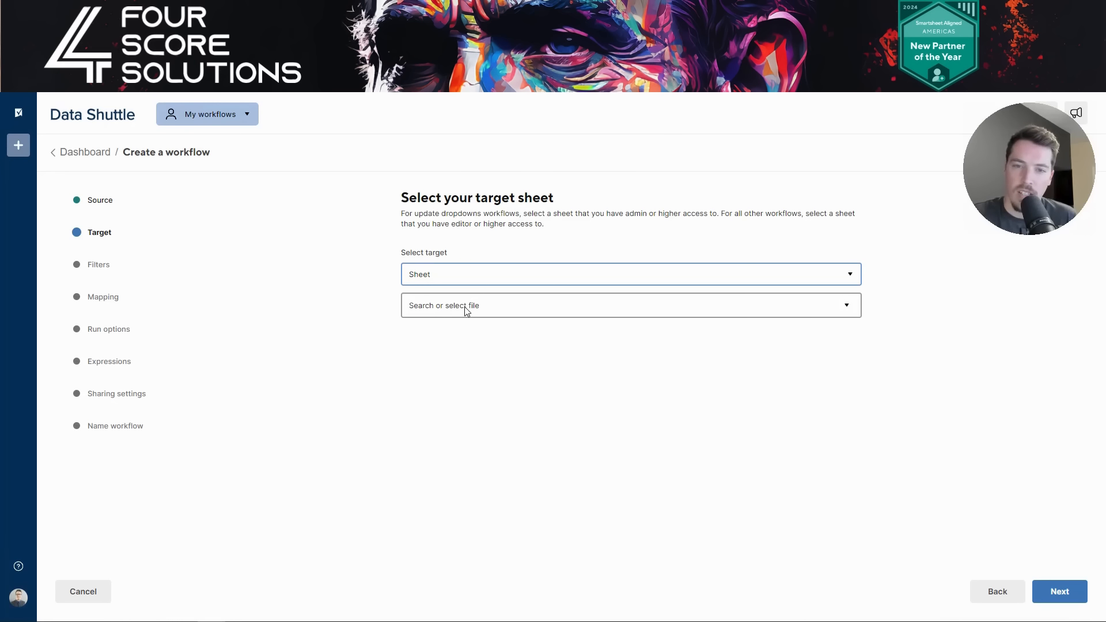
click(486, 311)
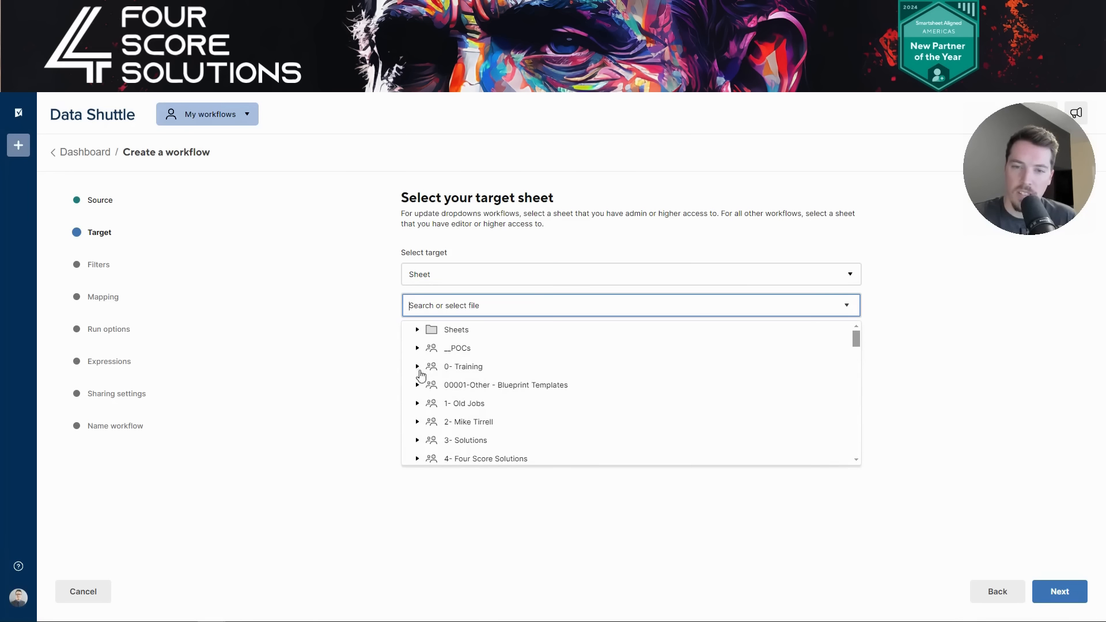
click(419, 367)
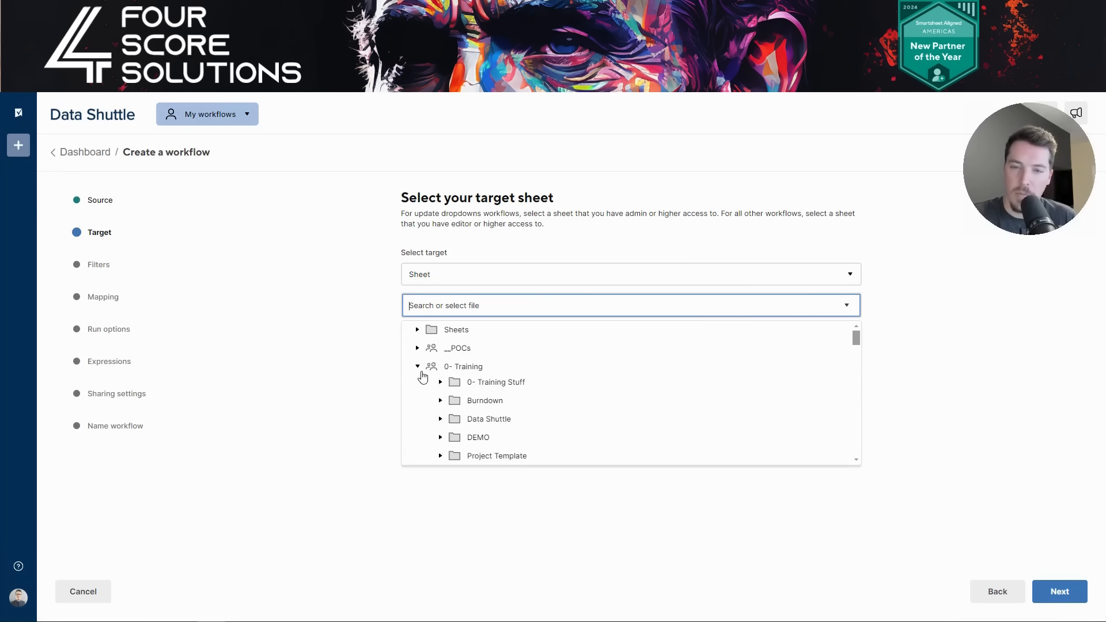
click(440, 419)
scroll(525, 437, down, 1)
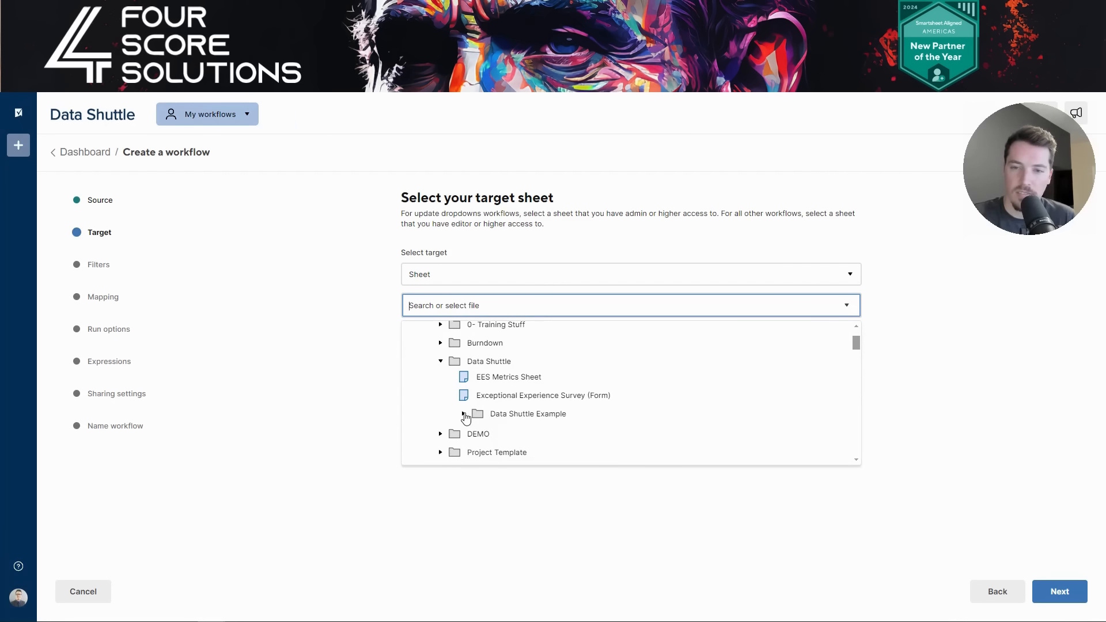
click(464, 413)
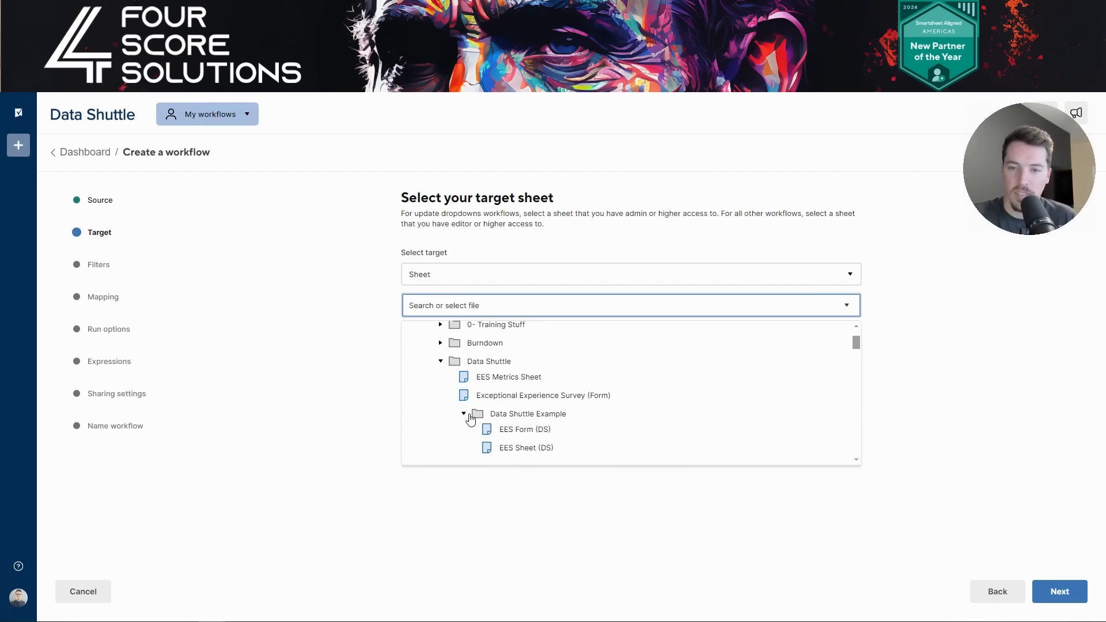
click(523, 449)
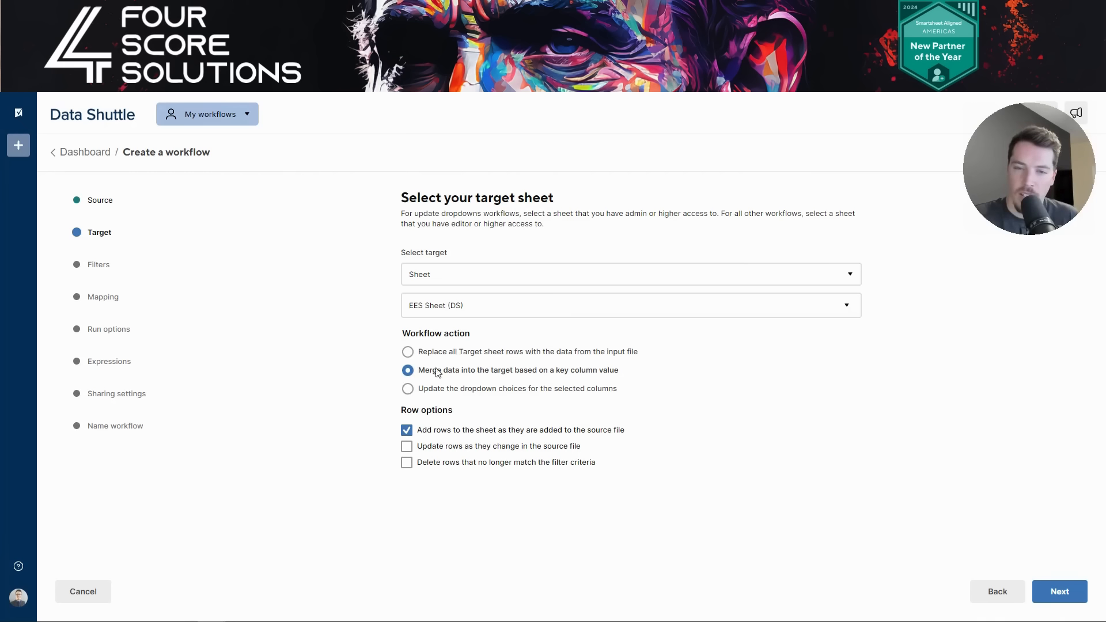
- Enable updating changed rows, keep merging by key column, and advance to the Filters step
click(407, 448)
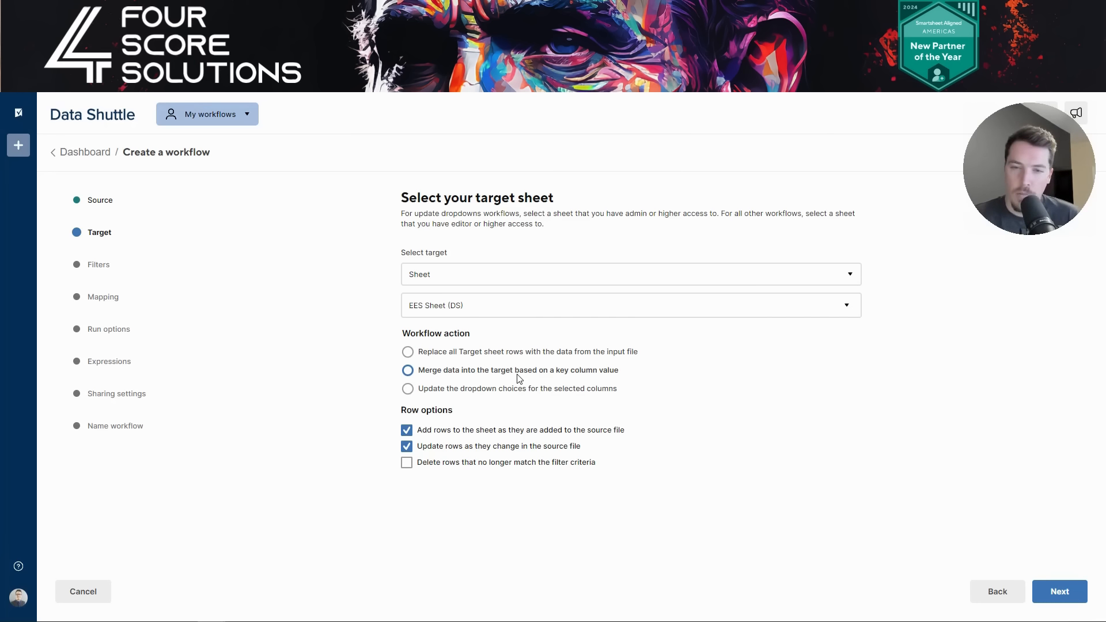
click(517, 374)
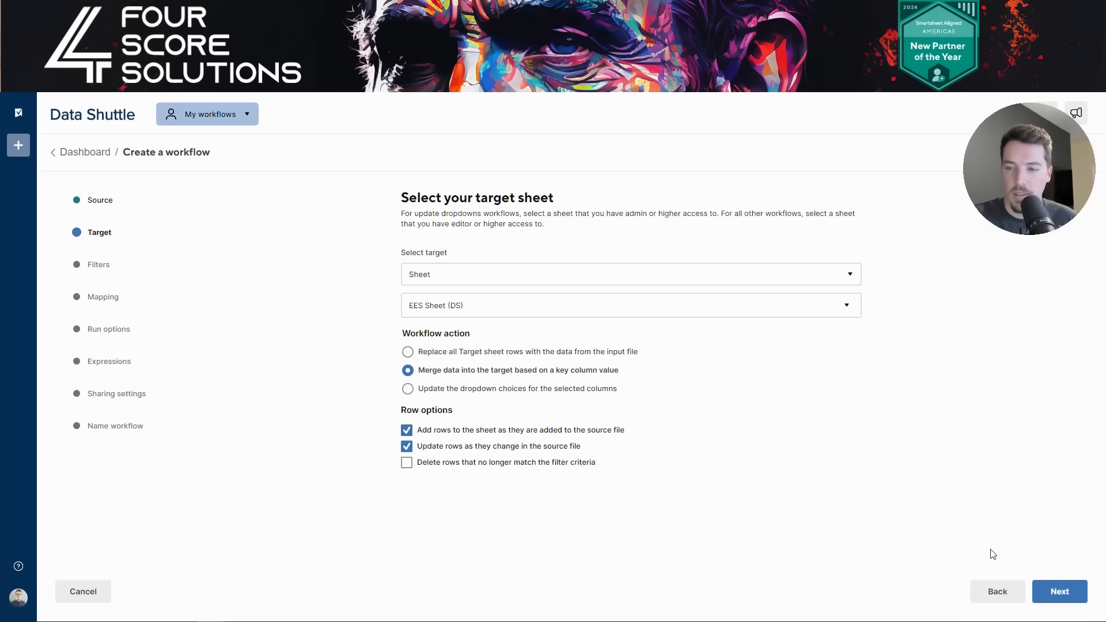
click(1062, 597)
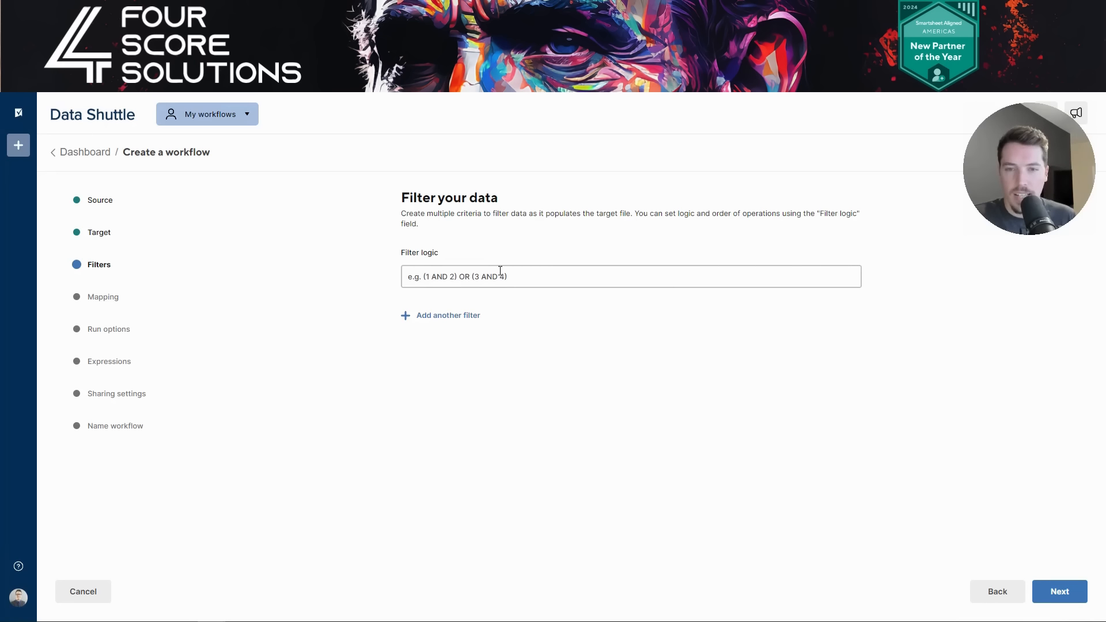
- Try a filter criterion, delete it with the trash icon, and continue to Mapping unfiltered
click(456, 316)
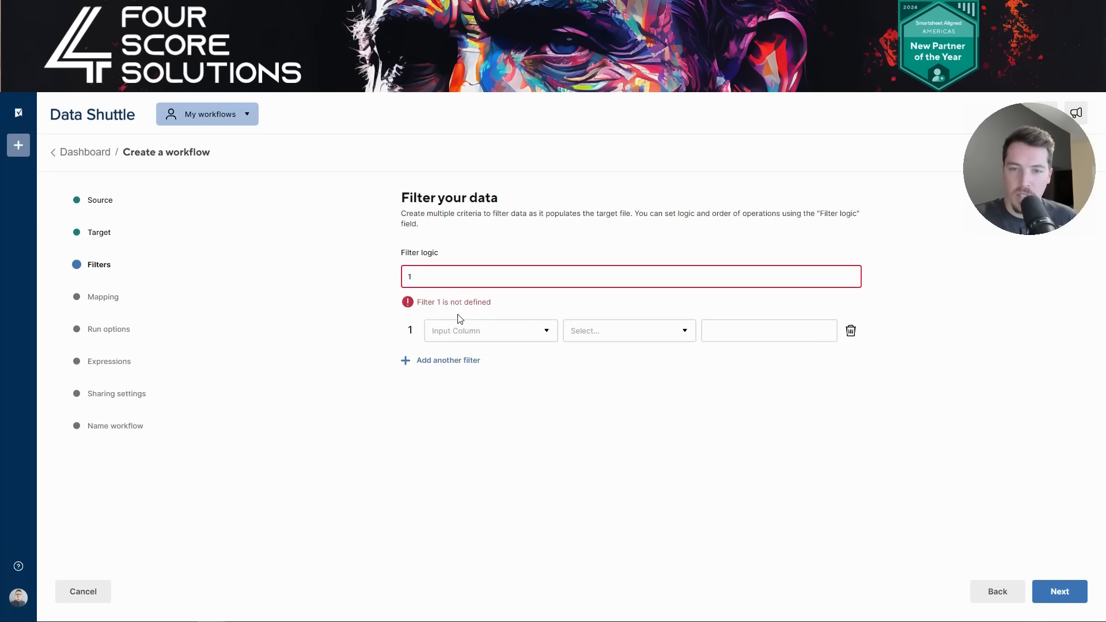
click(508, 331)
click(677, 337)
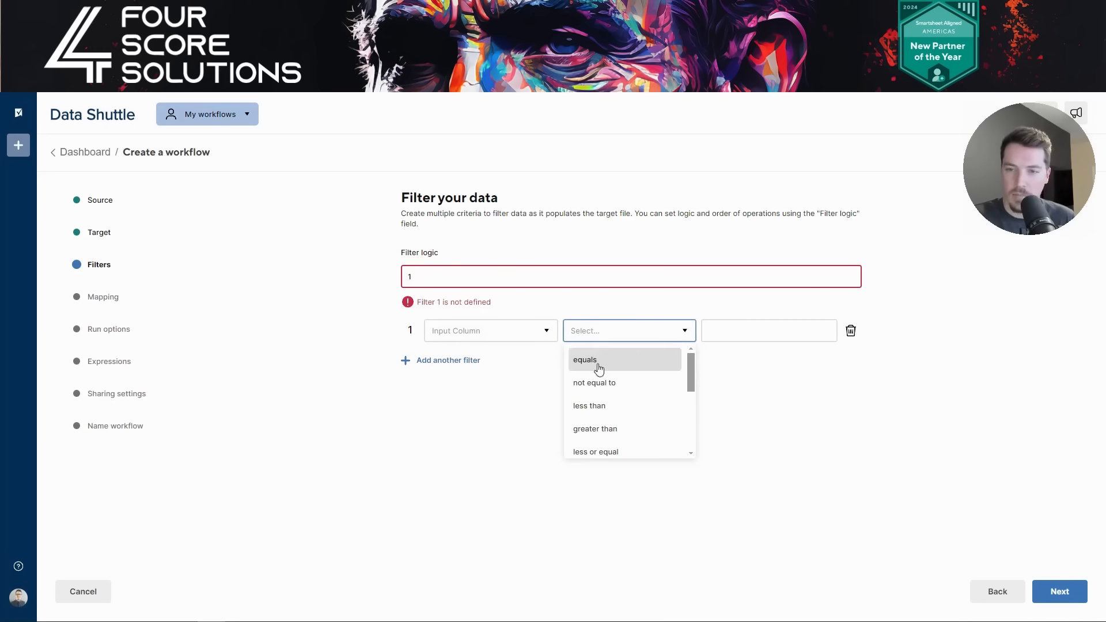
scroll(604, 380, down, 4)
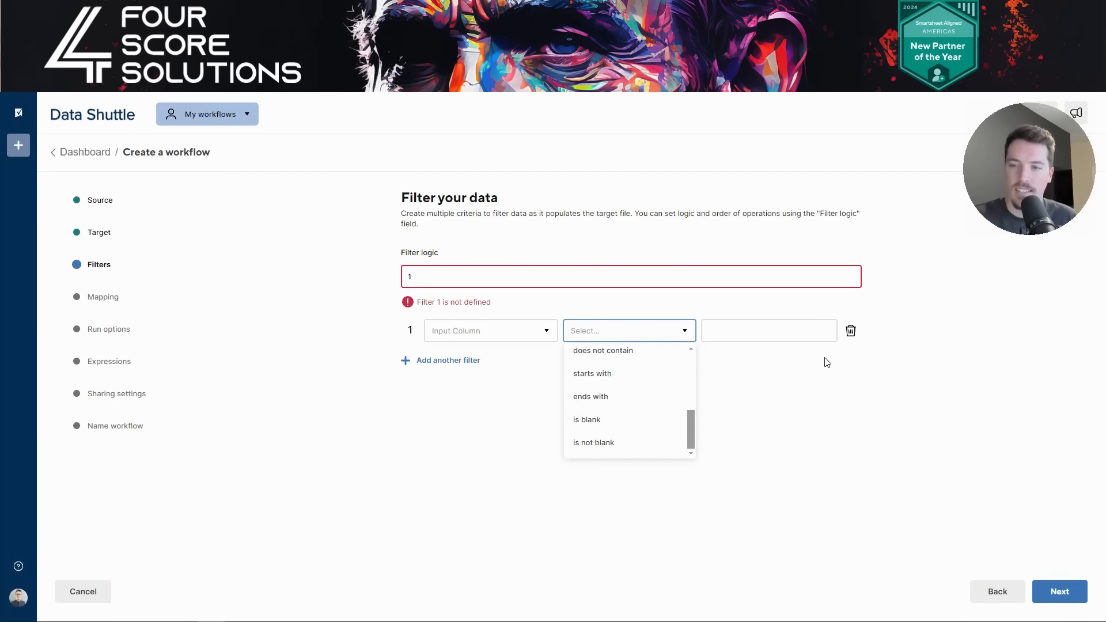
click(774, 384)
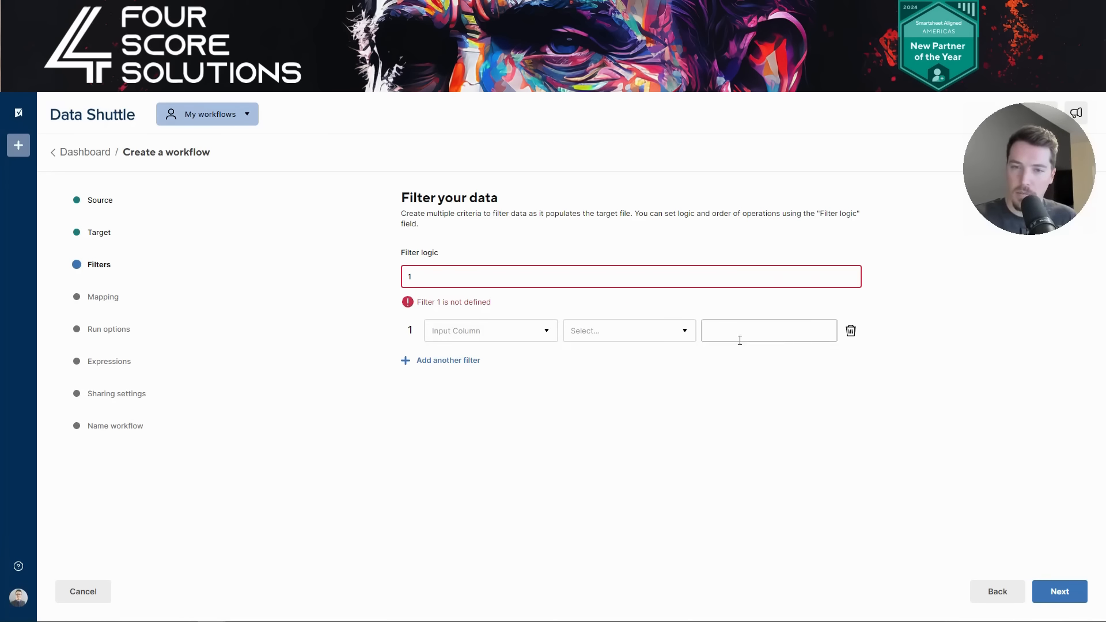
click(851, 331)
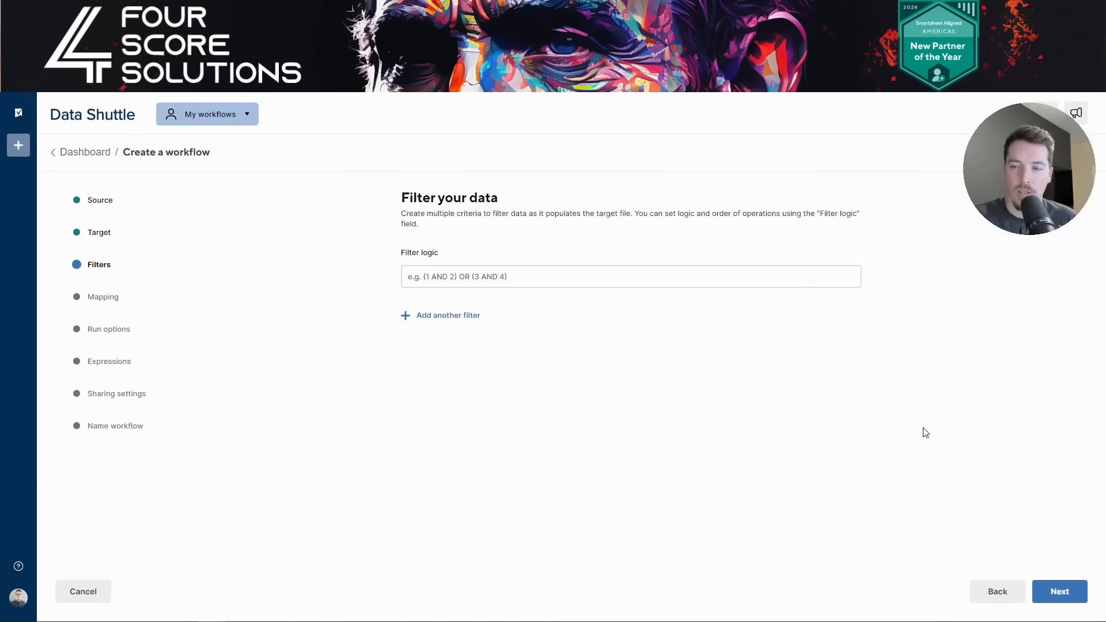
click(1065, 595)
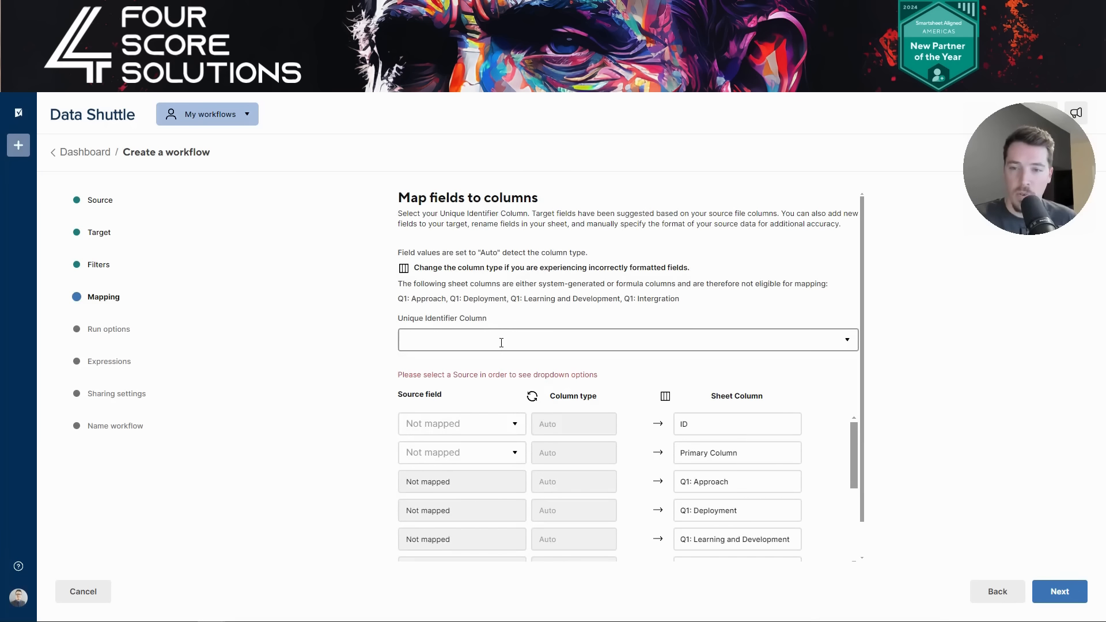
- Choose ID as the Unique Identifier Column and compare the ID columns in Excel and EES Sheet (DS)
click(507, 343)
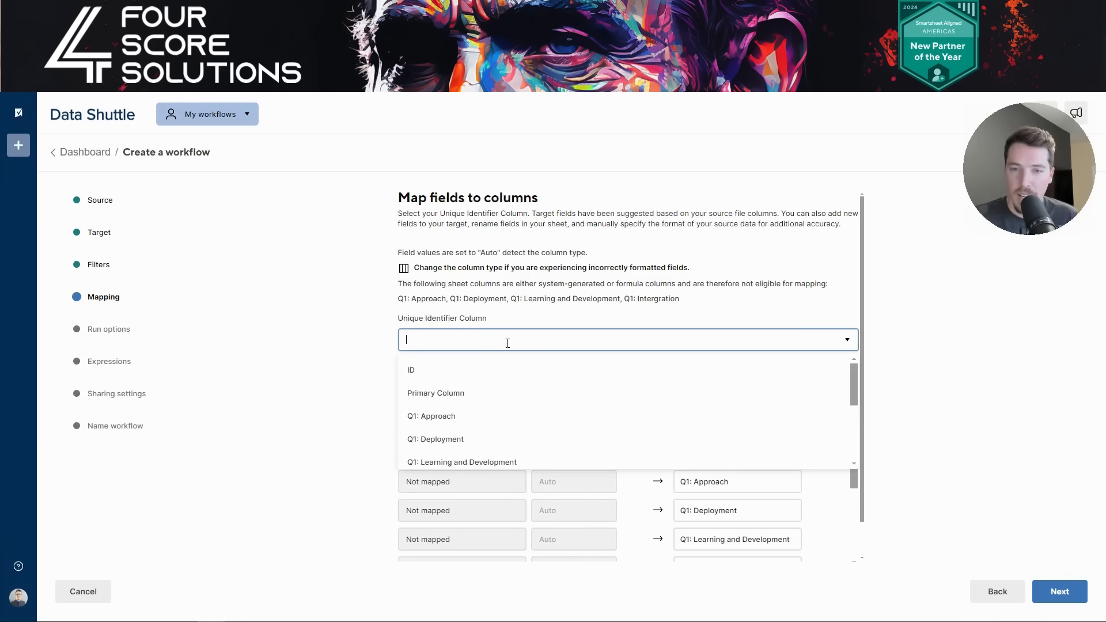
click(467, 369)
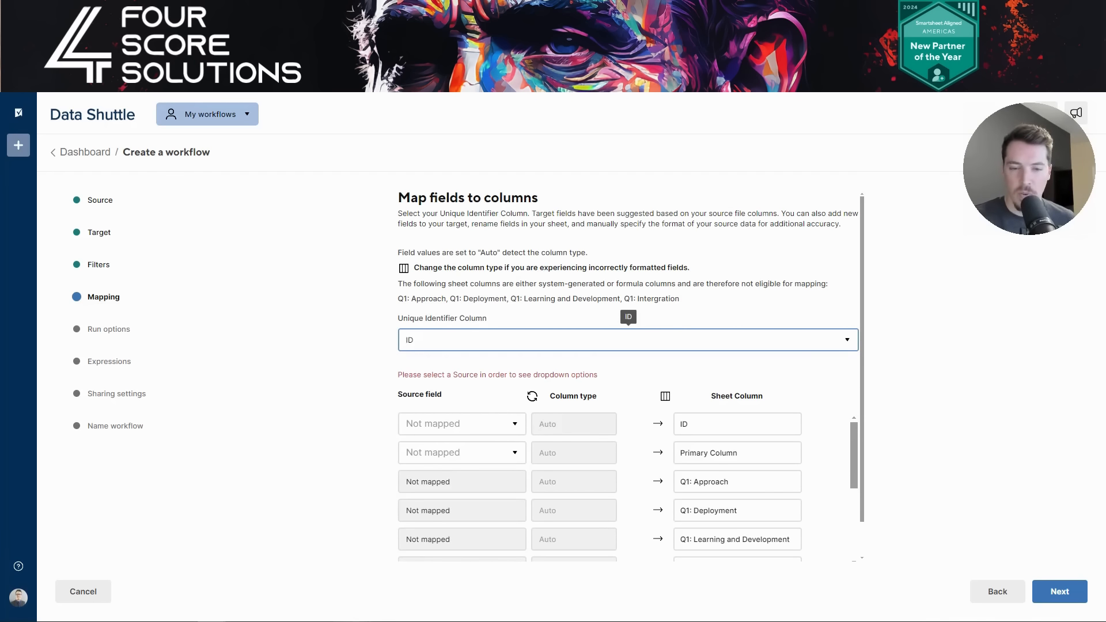
click(396, 579)
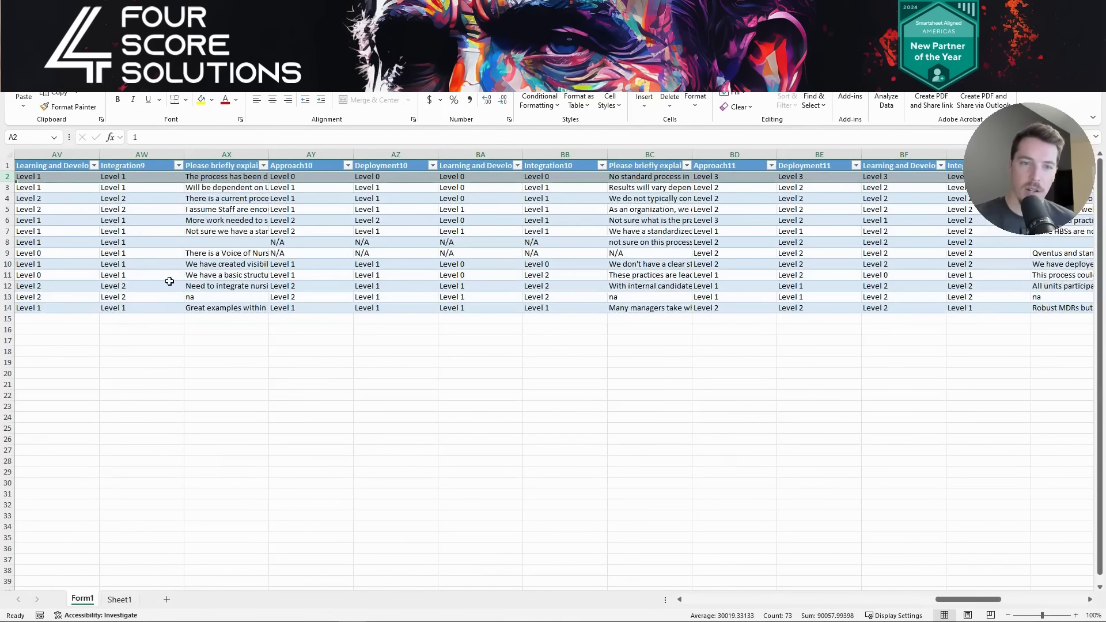
scroll(169, 281, left, 15)
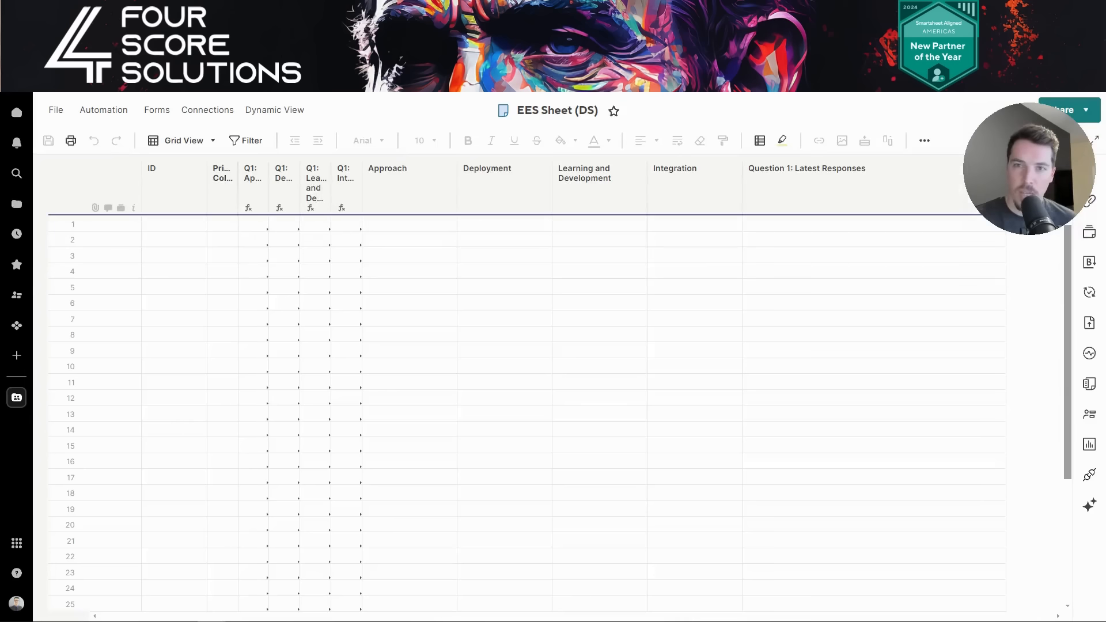
click(179, 193)
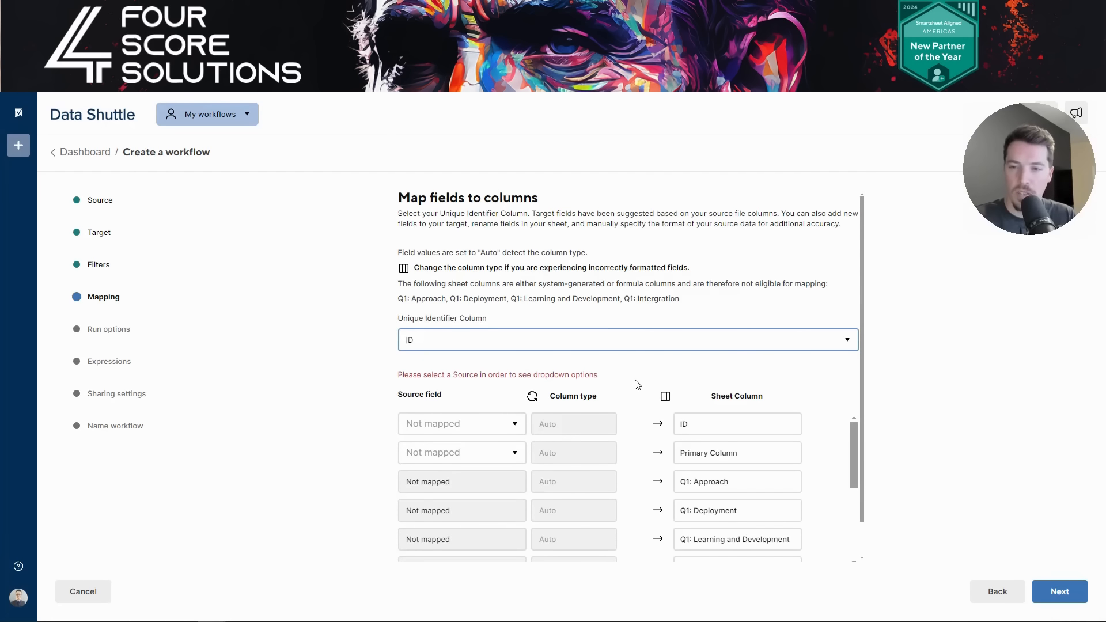
scroll(635, 384, down, 1)
click(491, 386)
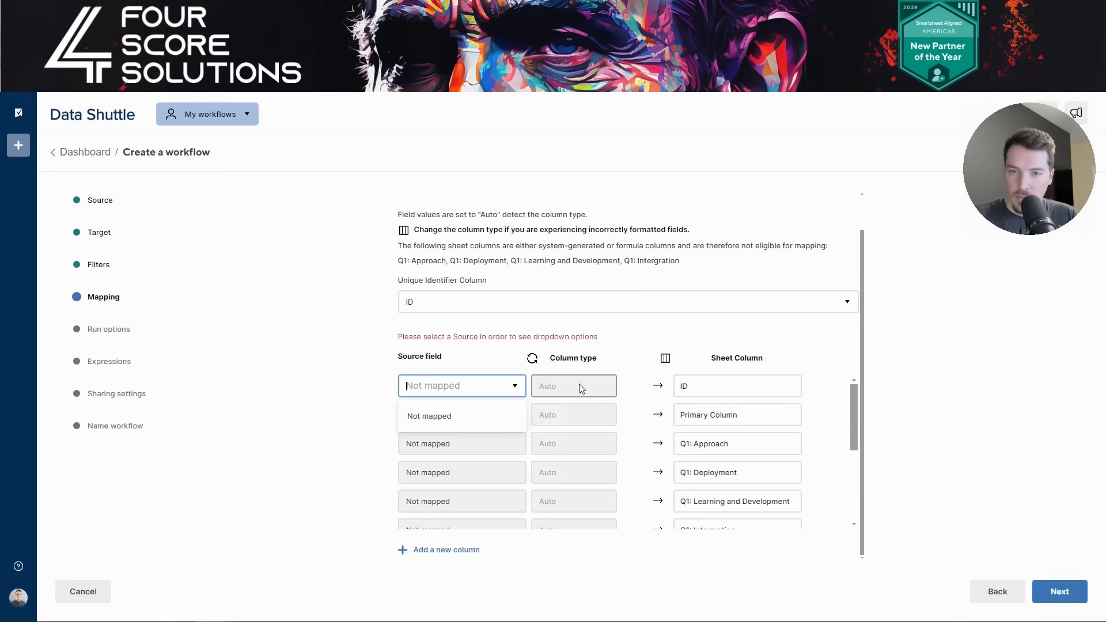
- Step back to Target, keep EES Sheet (DS) as the target, and return to Mapping
click(987, 599)
click(986, 600)
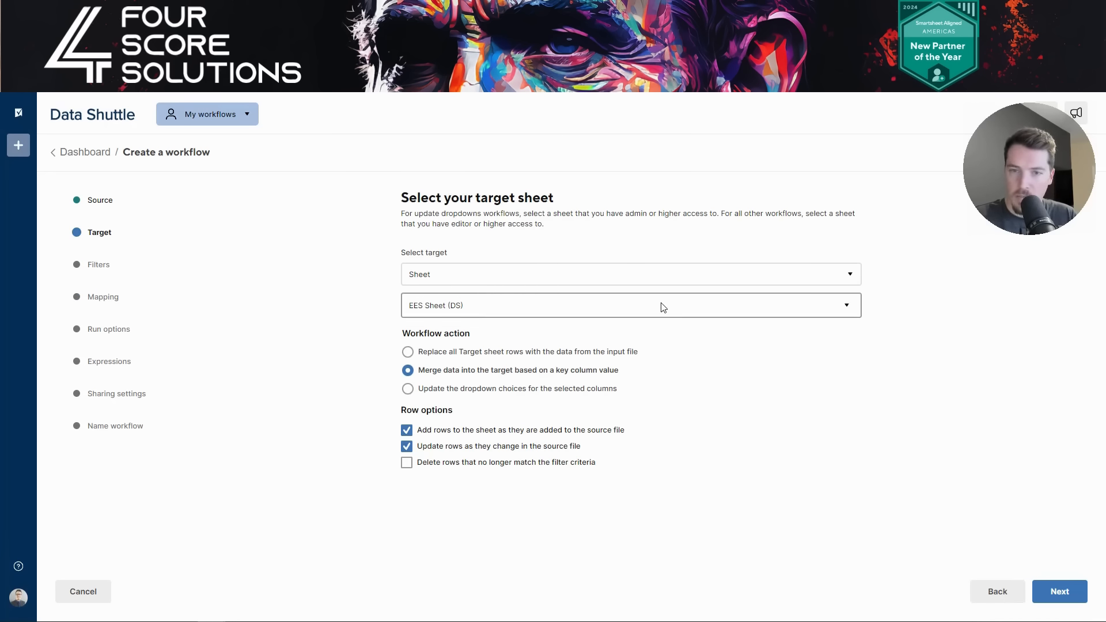
click(560, 306)
click(998, 461)
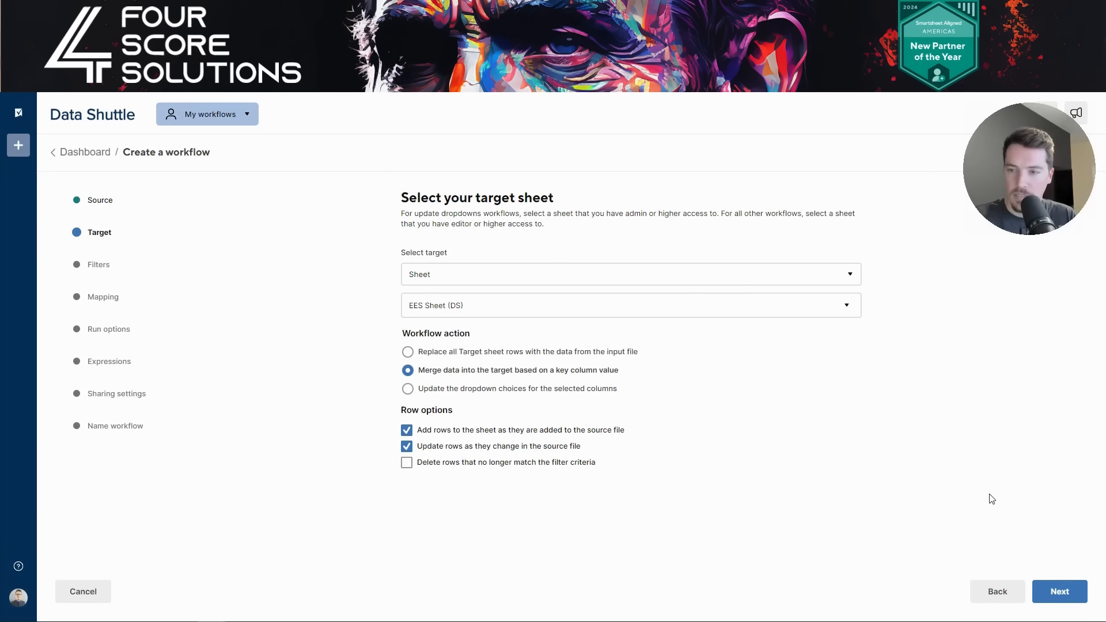
click(1057, 594)
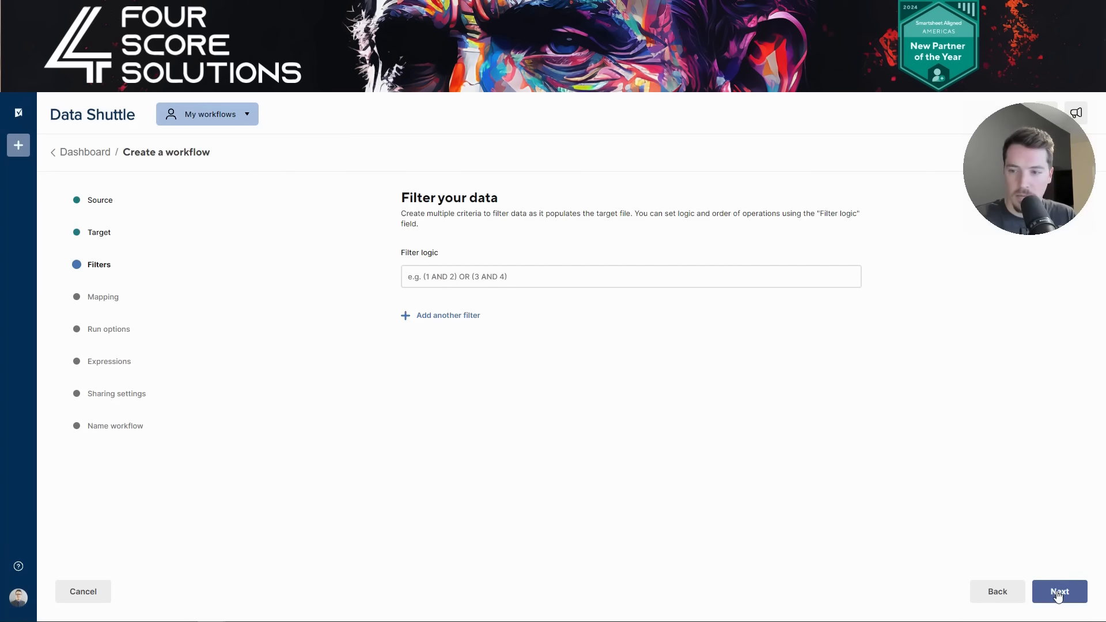
click(1057, 594)
- Reselect ID as the Unique Identifier Column and check the Deployment source field options
click(519, 341)
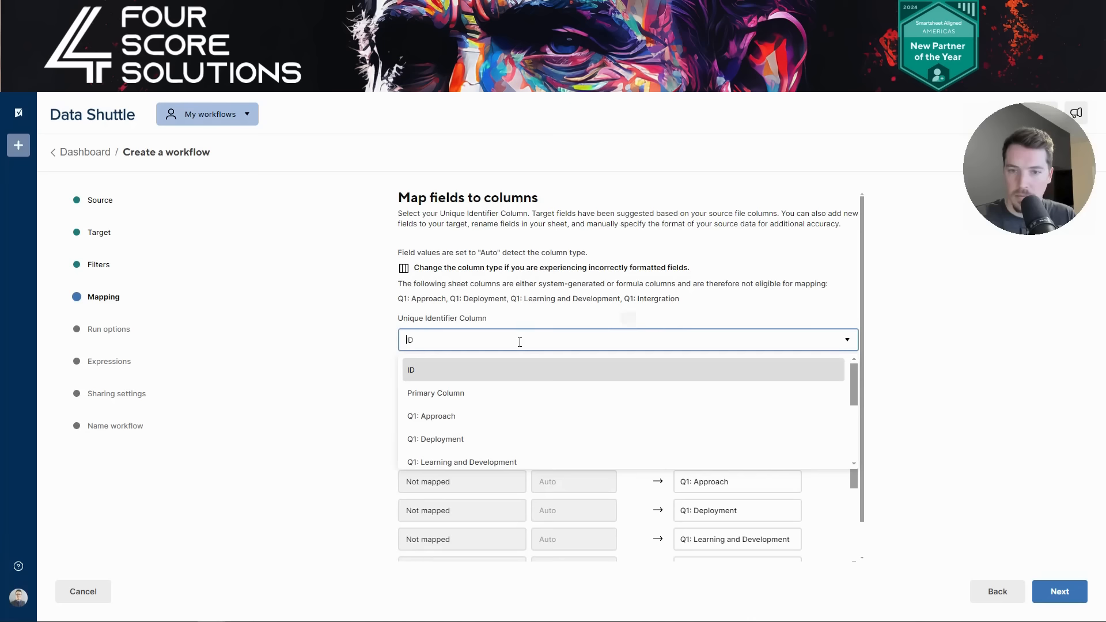
click(506, 373)
scroll(615, 428, down, 5)
scroll(615, 428, down, 1)
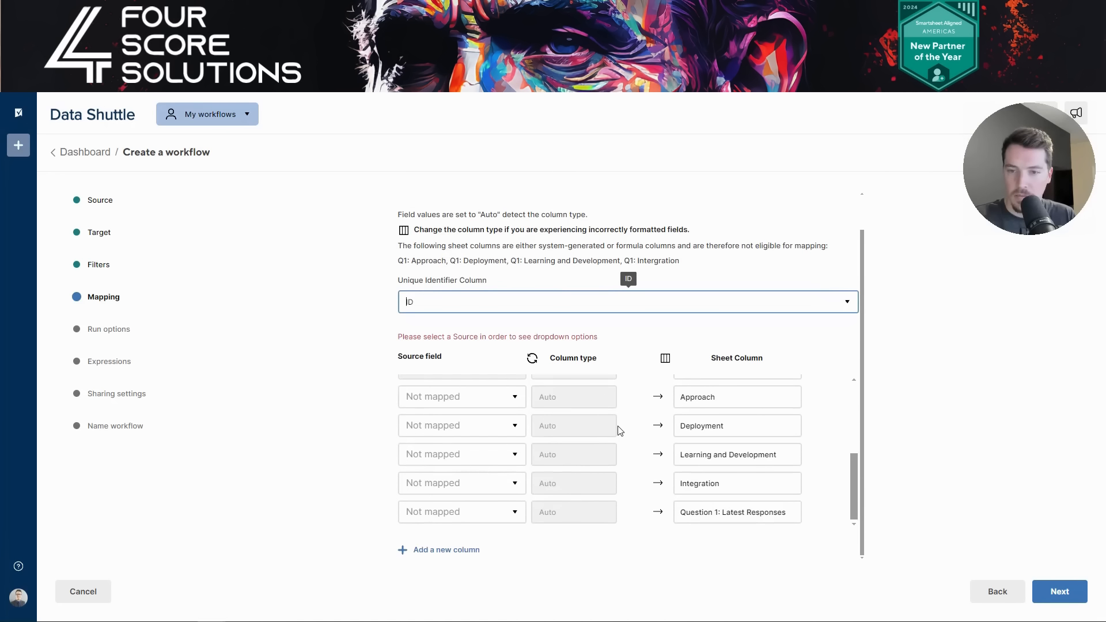
click(502, 426)
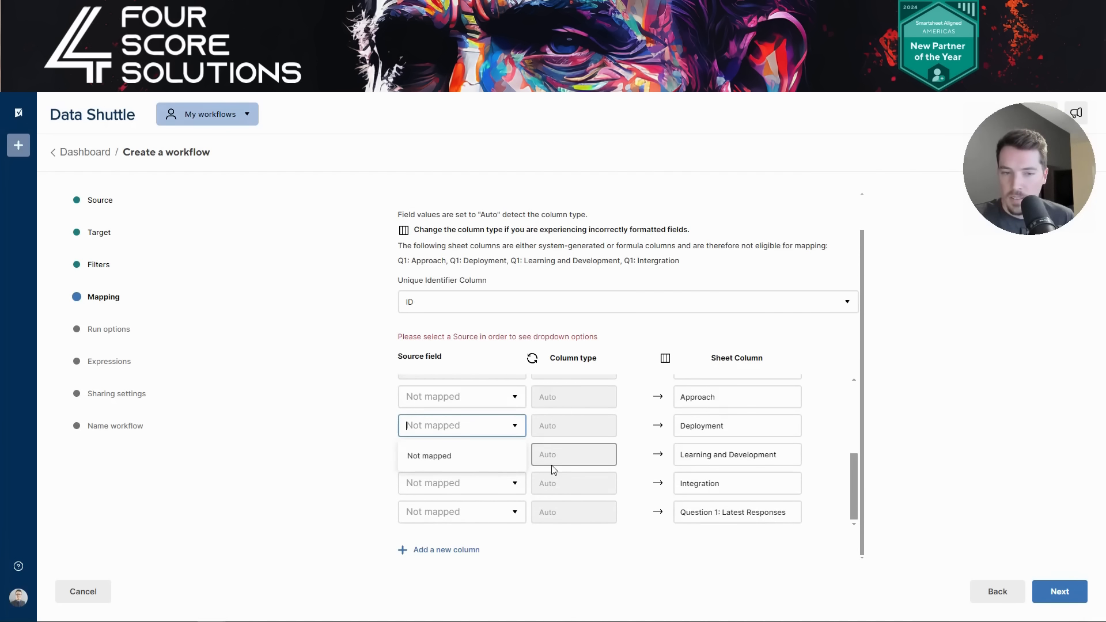
scroll(551, 474, up, 5)
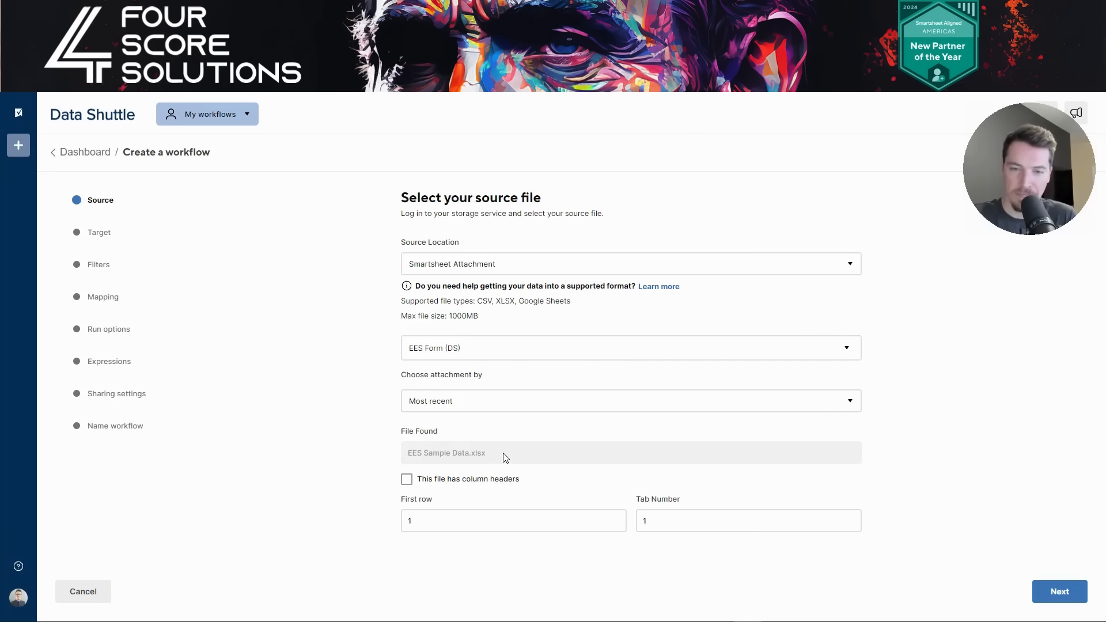
- Return to the Source step and pick the attachment by Most recent
click(1056, 592)
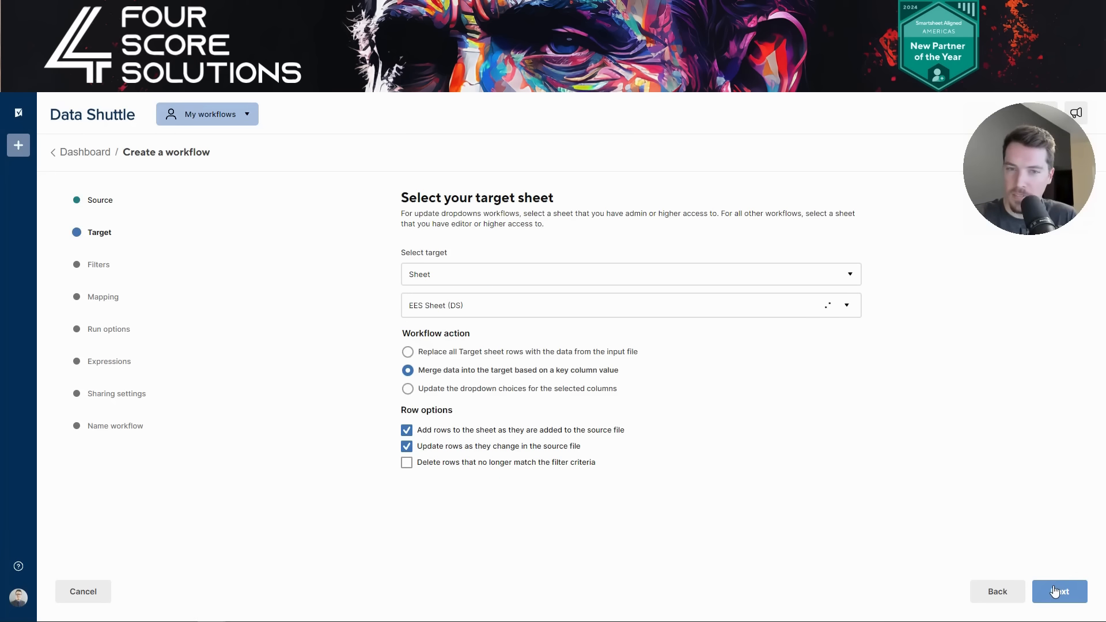
click(1056, 592)
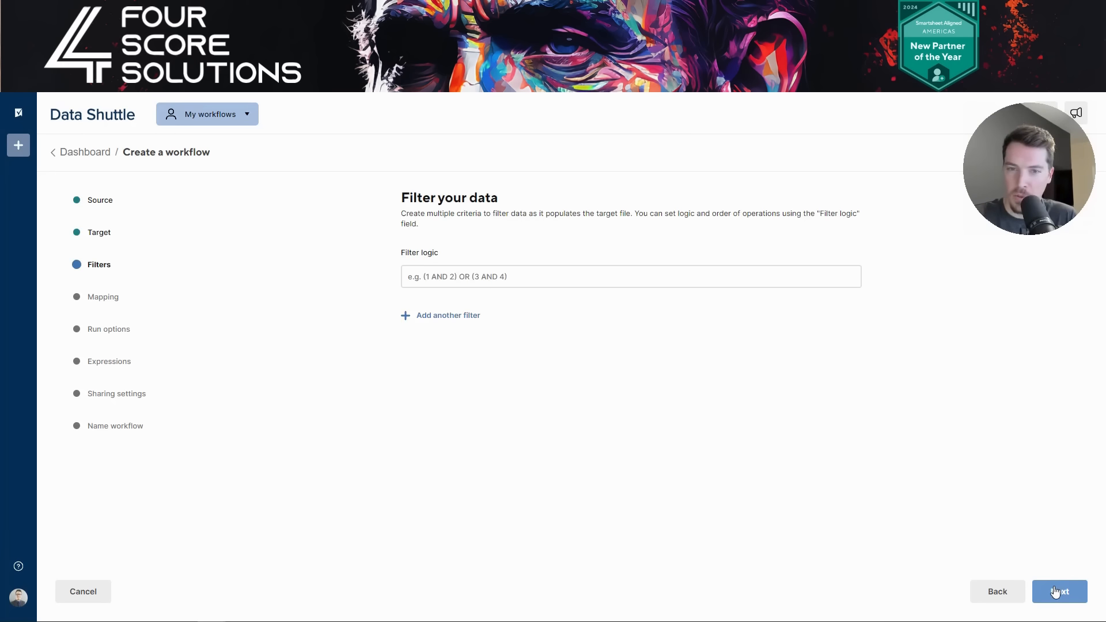
click(1015, 593)
click(1012, 594)
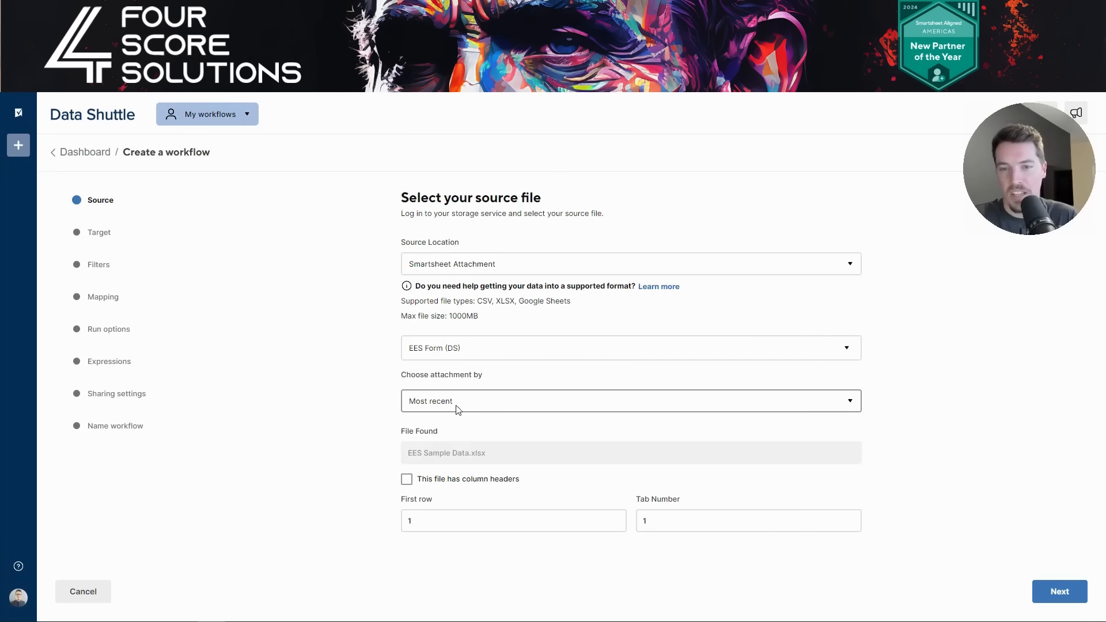
click(471, 409)
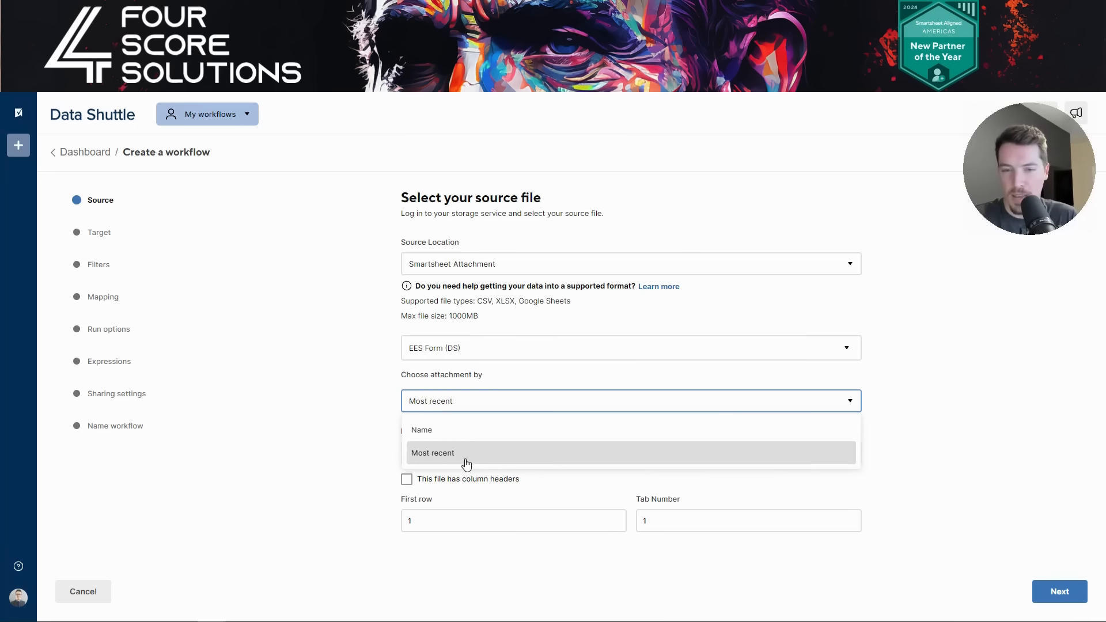
click(937, 444)
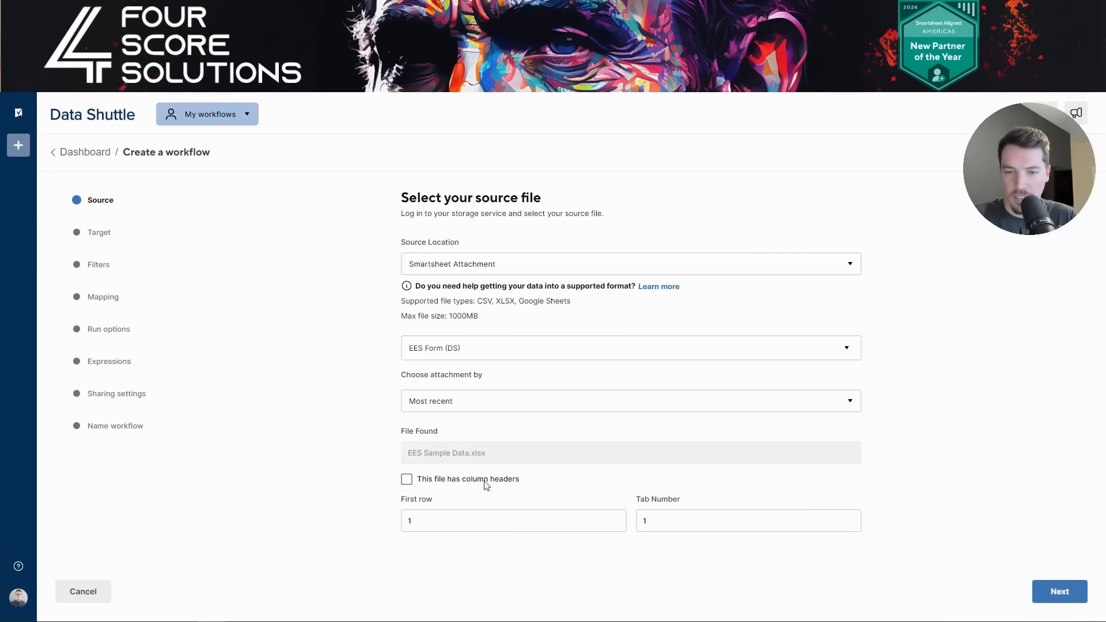
- Mark EES Sample Data.xlsx as having column headers and check its header row in Excel
click(406, 481)
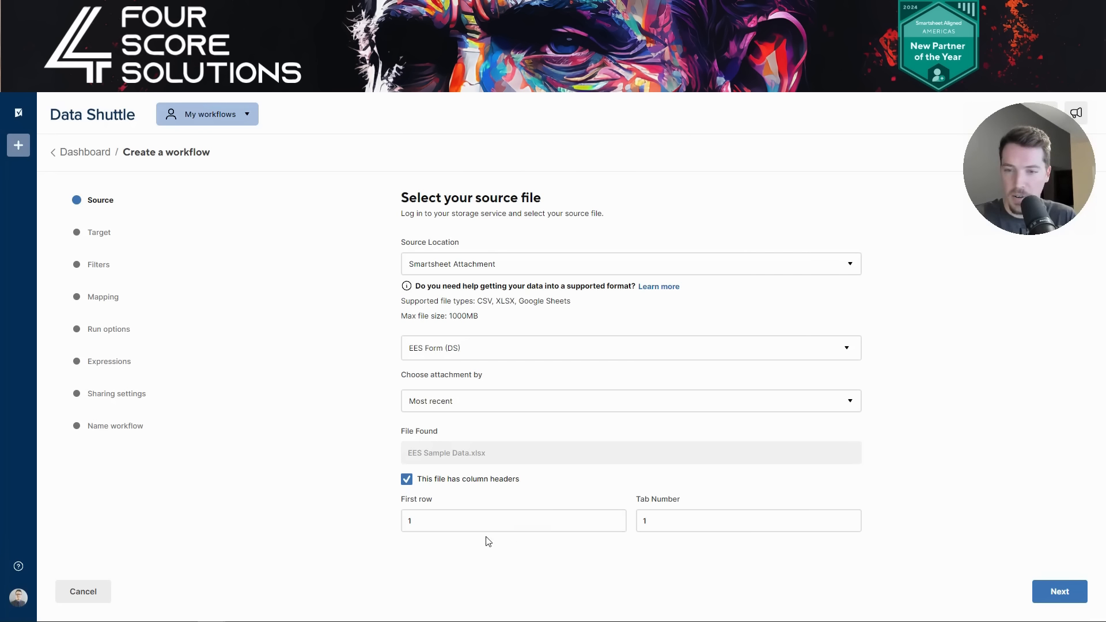
mouse_move(378, 617)
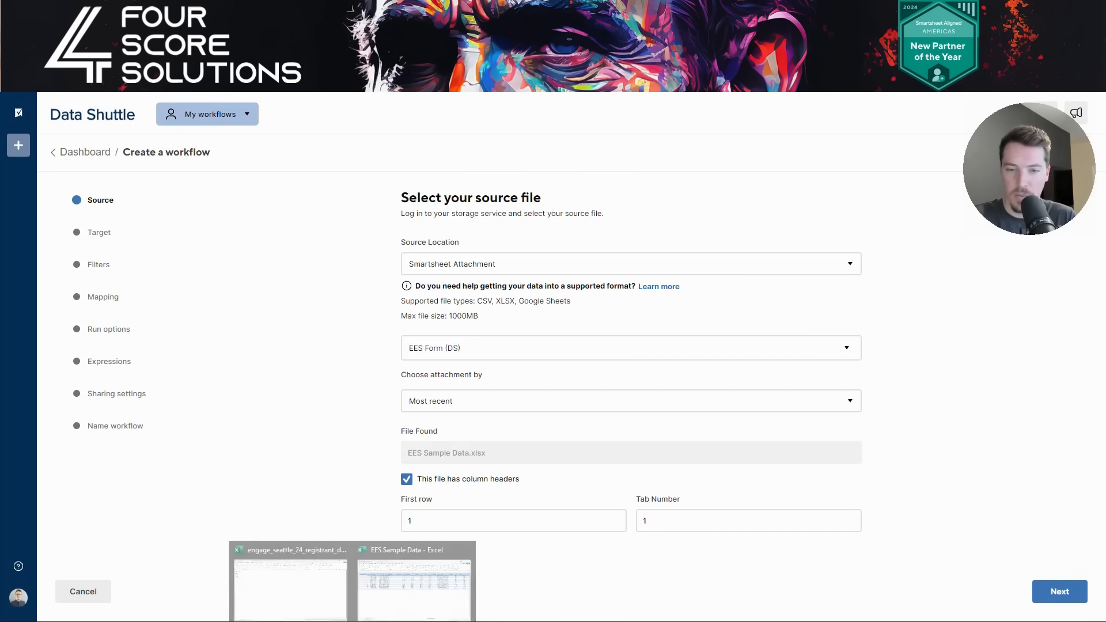
click(399, 593)
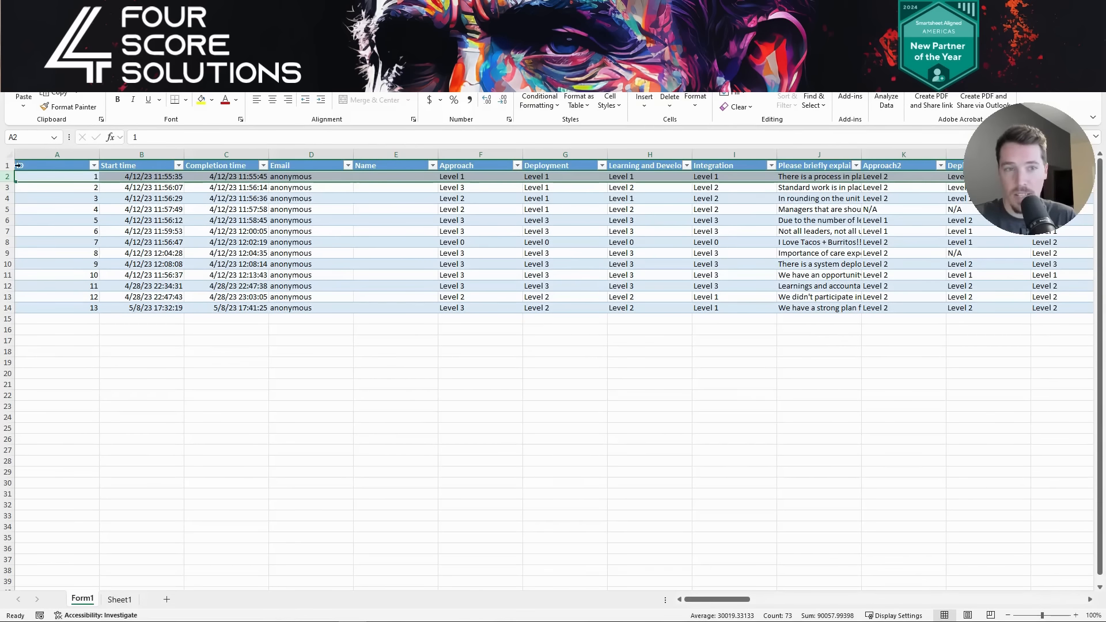
click(7, 165)
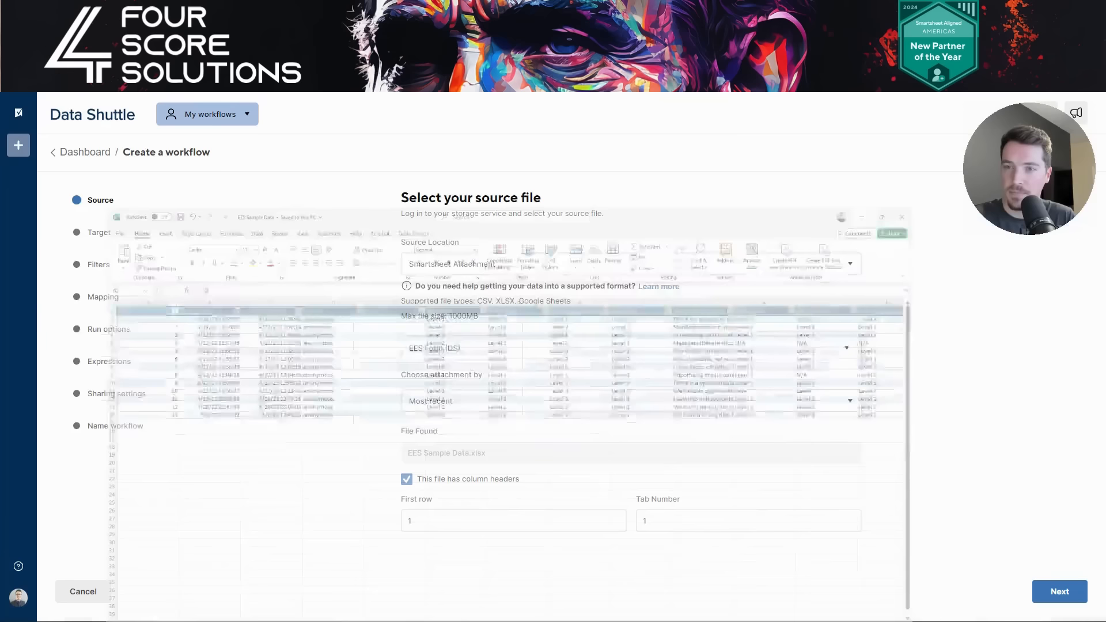
- Advance past Source and Target, keeping the merge into EES Sheet (DS), back to Filters
click(1067, 596)
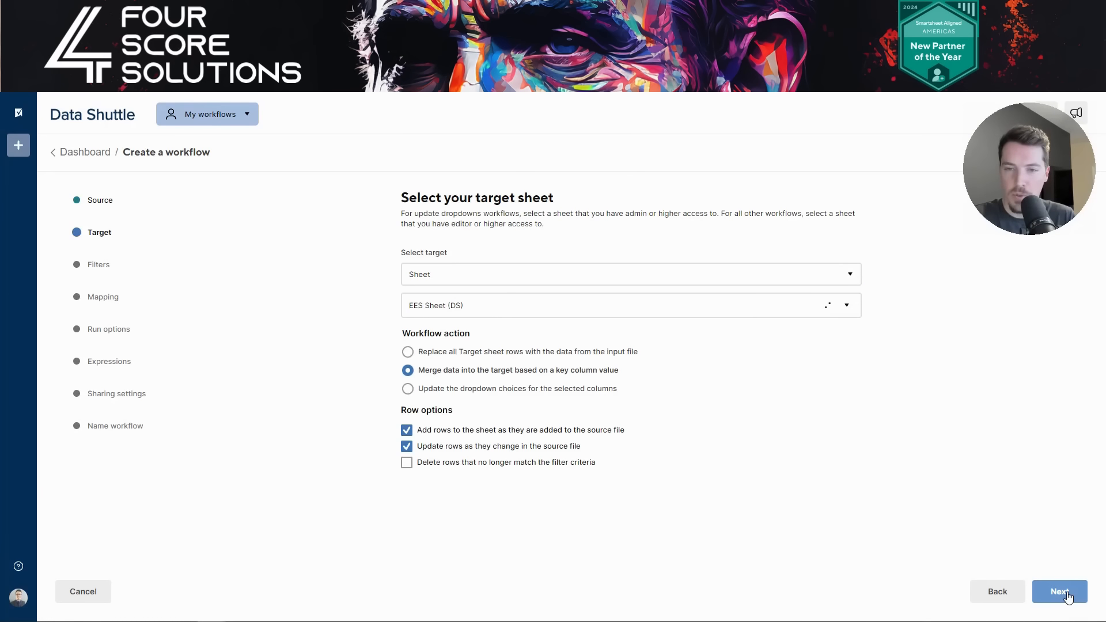
click(1068, 596)
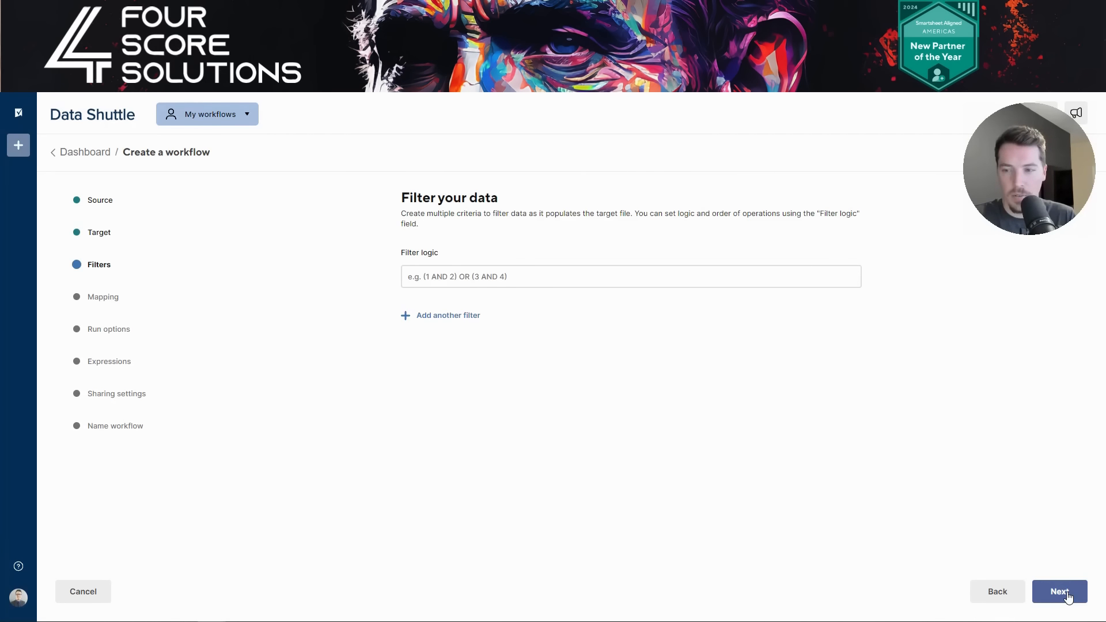
click(1068, 596)
click(999, 594)
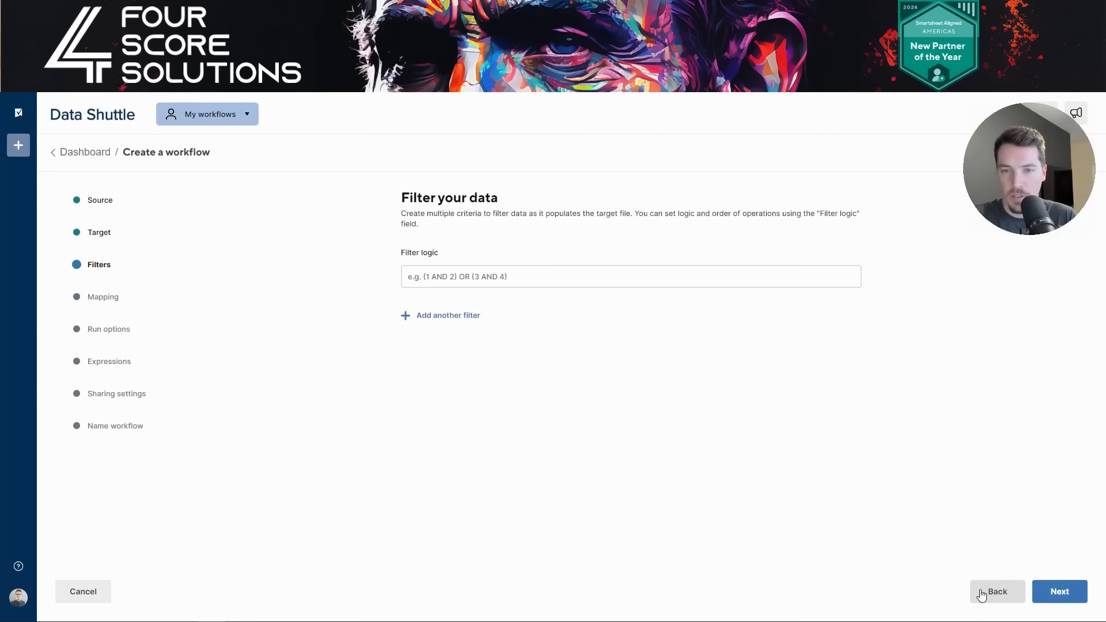
- Add a filter on ID, delete it, and continue to Mapping with no filters
click(465, 318)
click(466, 332)
scroll(496, 398, down, 5)
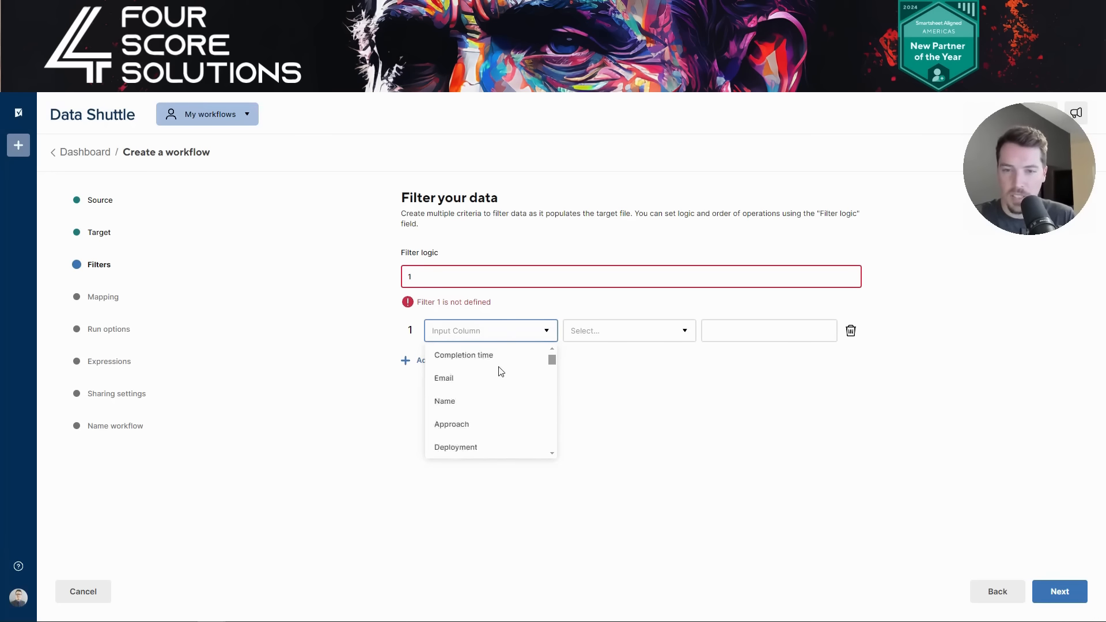
scroll(493, 405, up, 5)
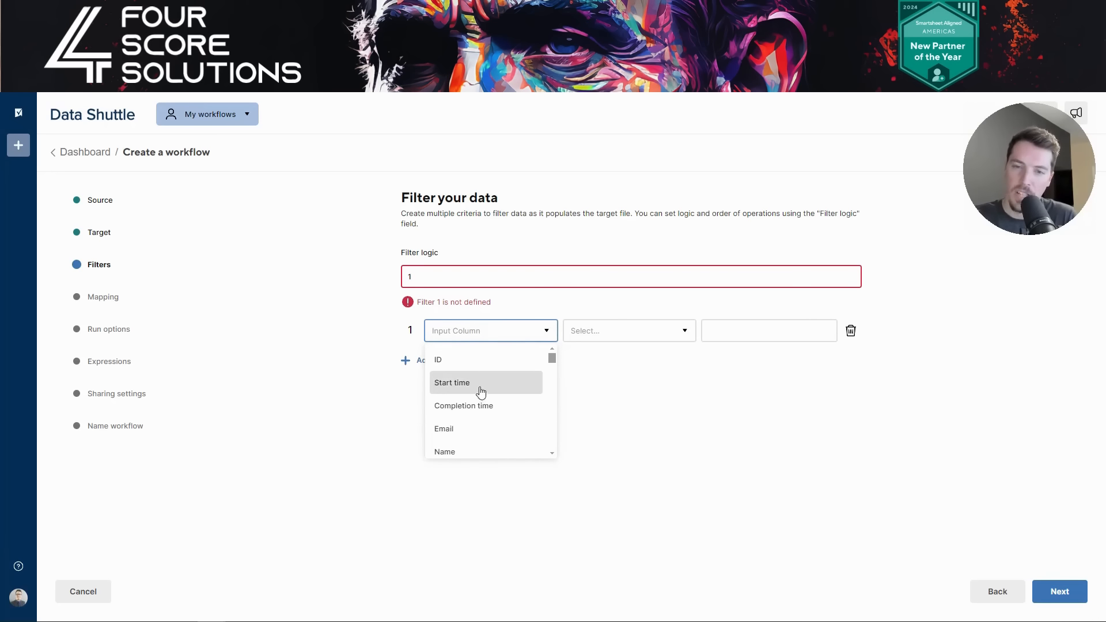
click(462, 362)
click(640, 336)
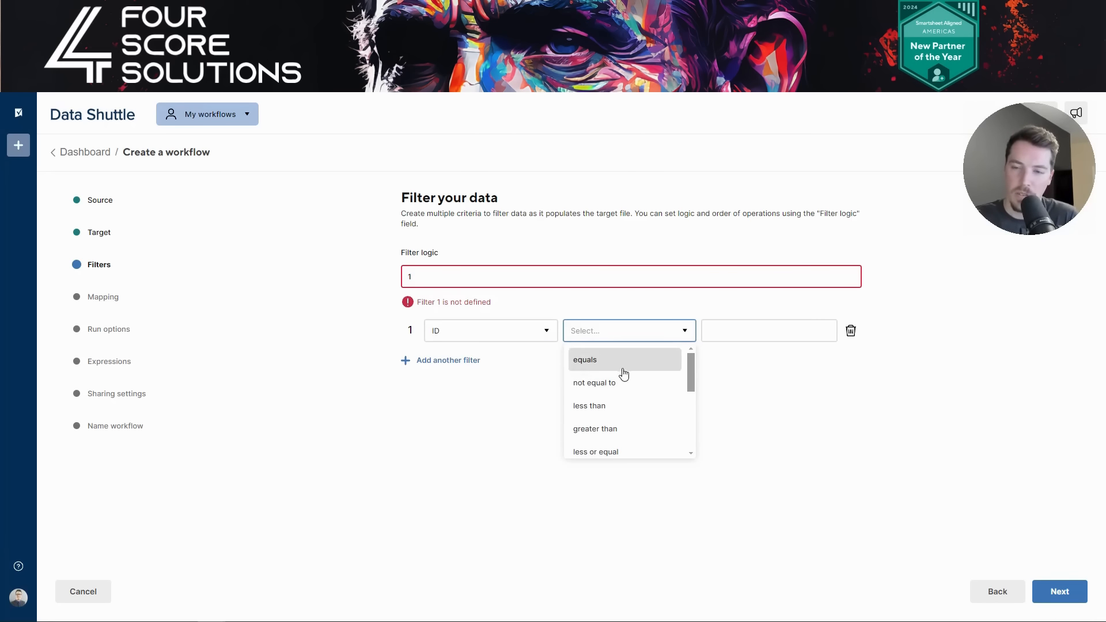
click(851, 332)
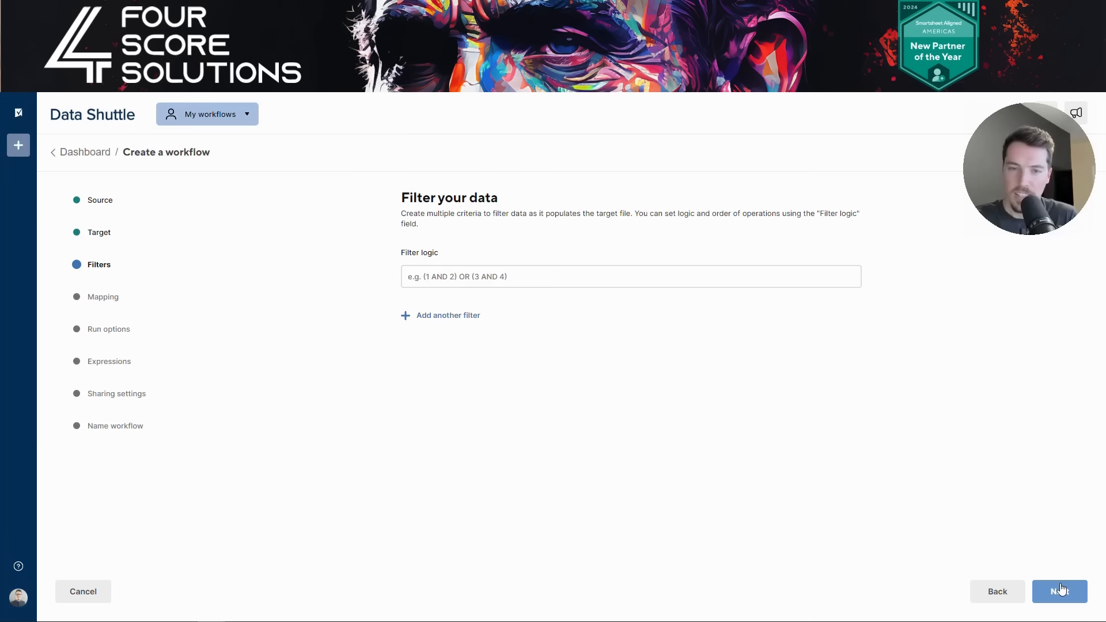
click(1060, 588)
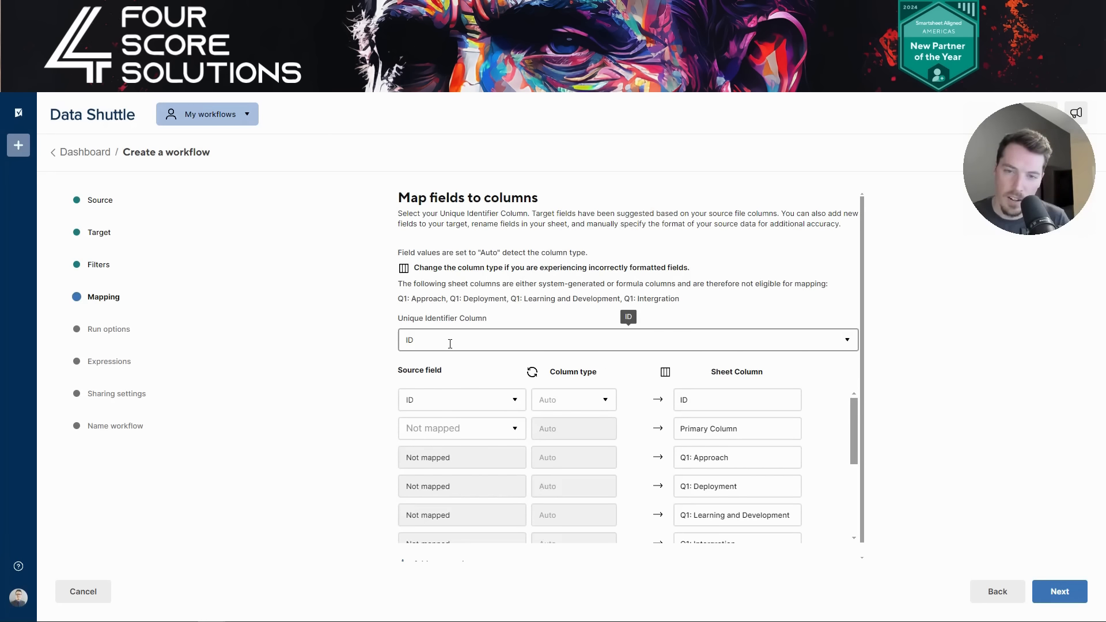
- Inspect the empty Question 1: Latest Responses column in EES Sheet (DS), then bring up the EES Sample Data workbook
scroll(530, 370, down, 5)
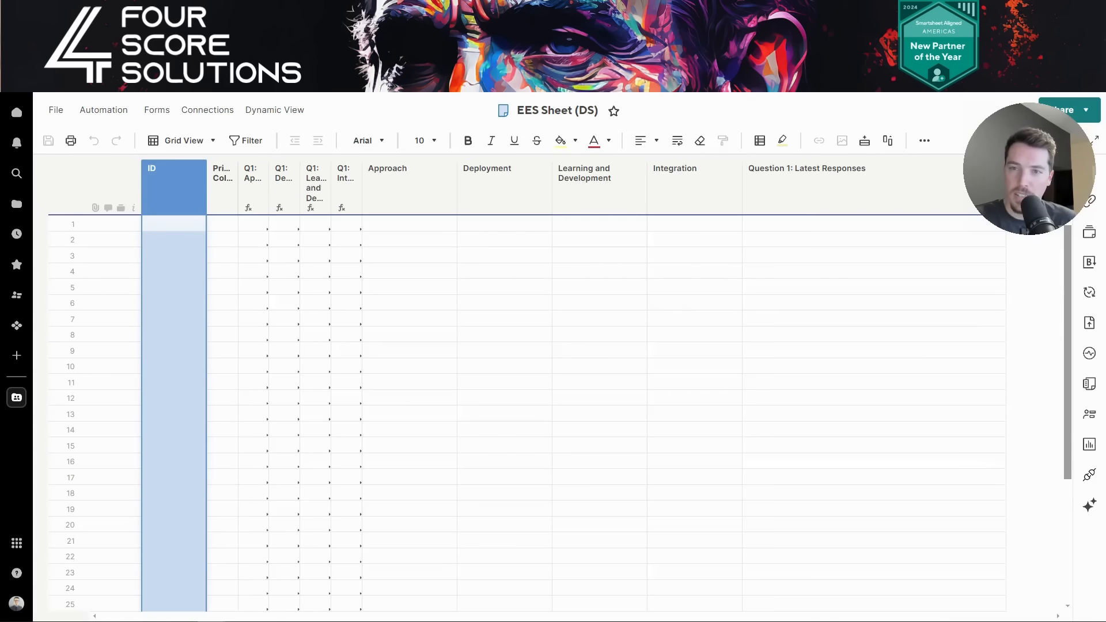
click(794, 178)
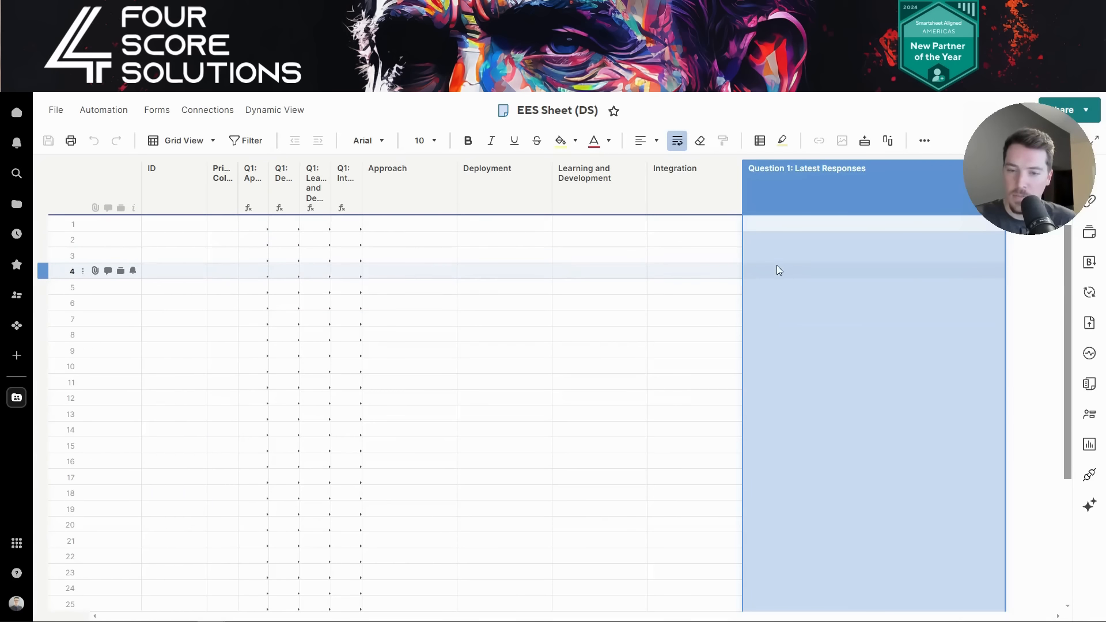
mouse_move(353, 621)
click(411, 581)
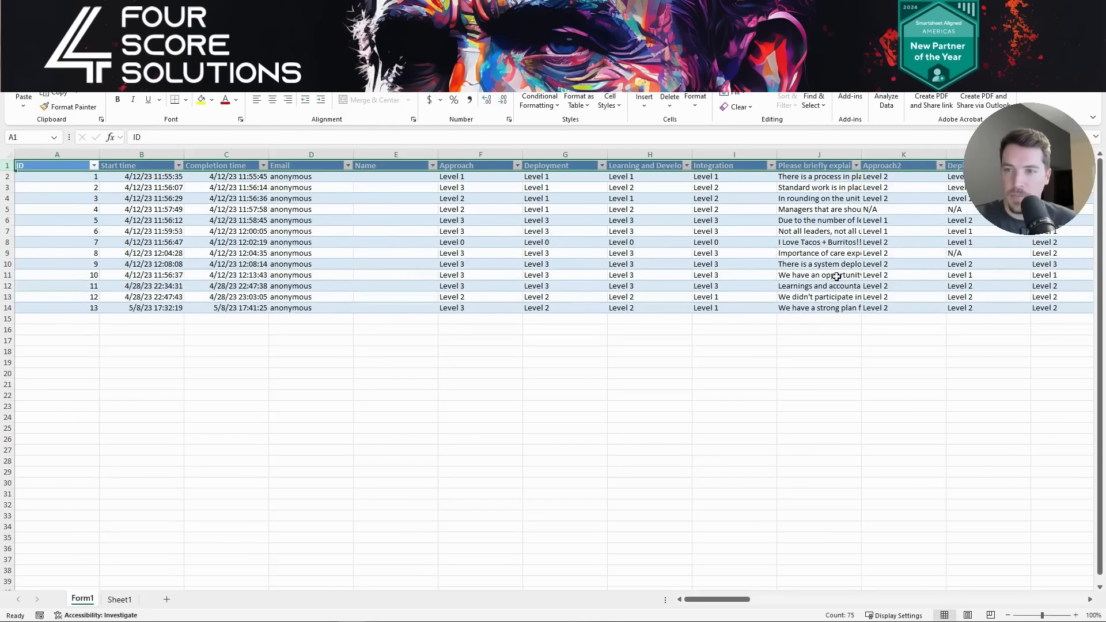
- Read column J's header 'Please briefly explain why you gave the rating above', then Alt+Tab back to Smartsheet
click(759, 252)
click(826, 159)
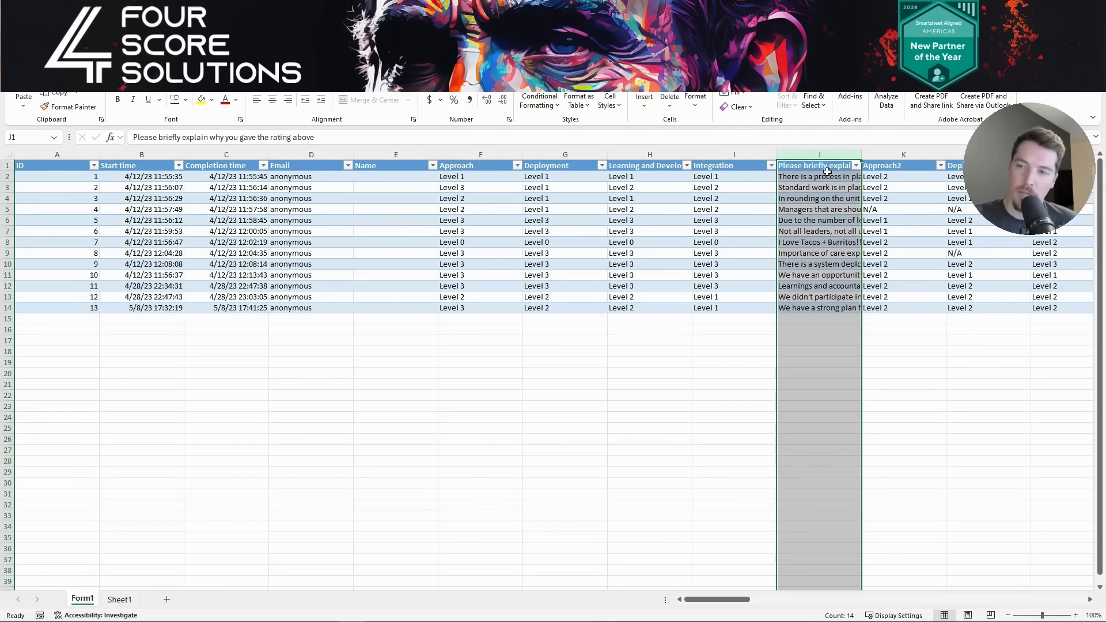
click(826, 169)
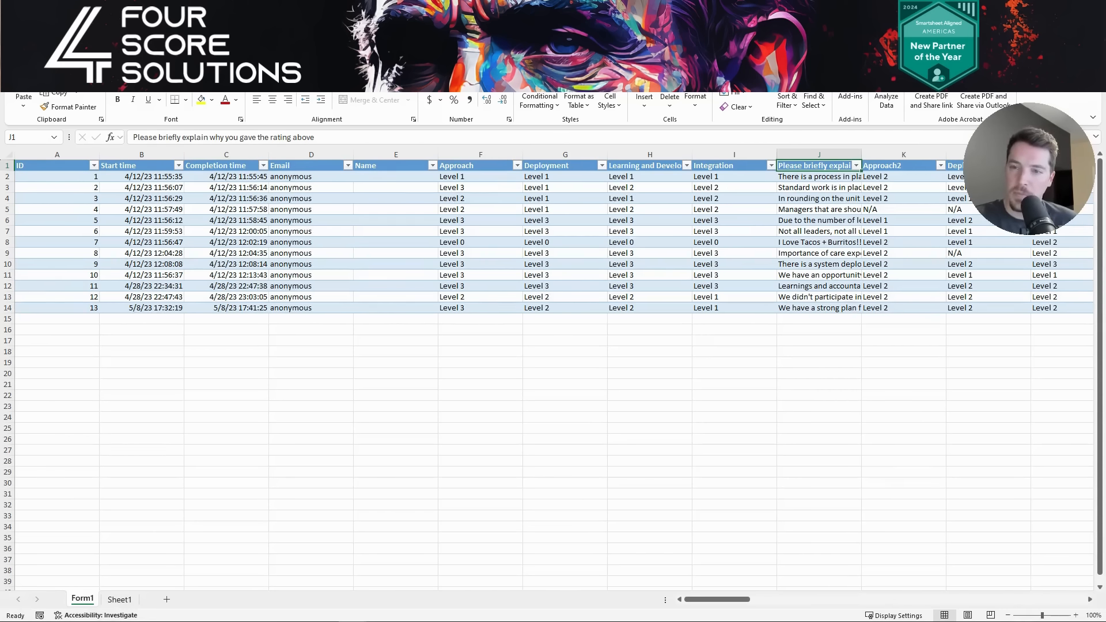
key(alt+Tab)
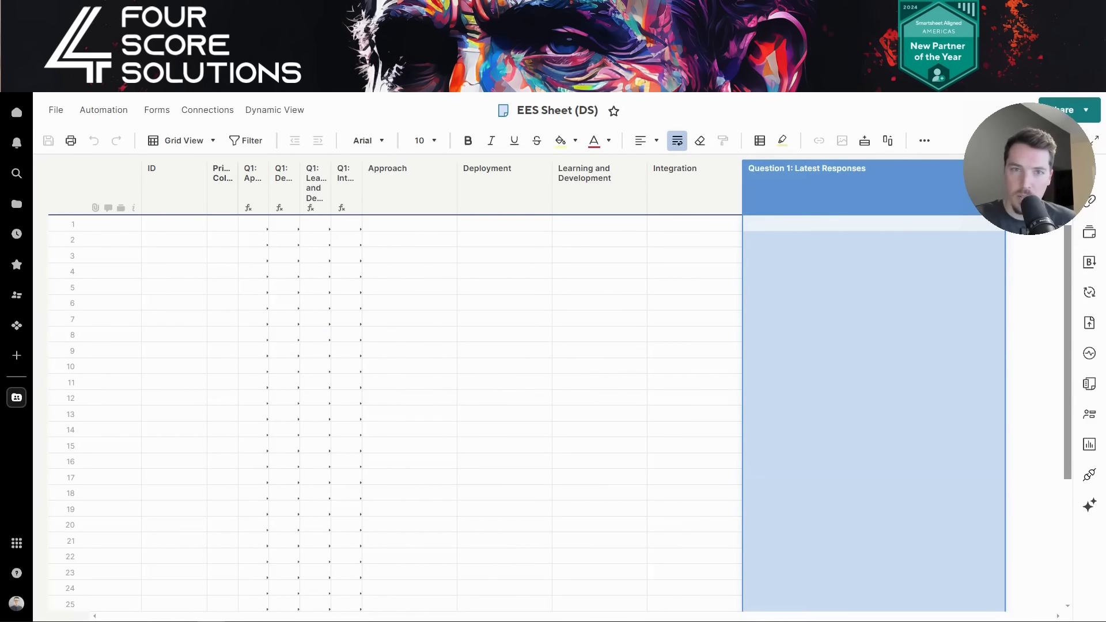
key(alt+Tab)
- Map 'Please briefly explain why you gave the rating above' to Question 1: Latest Responses
click(510, 512)
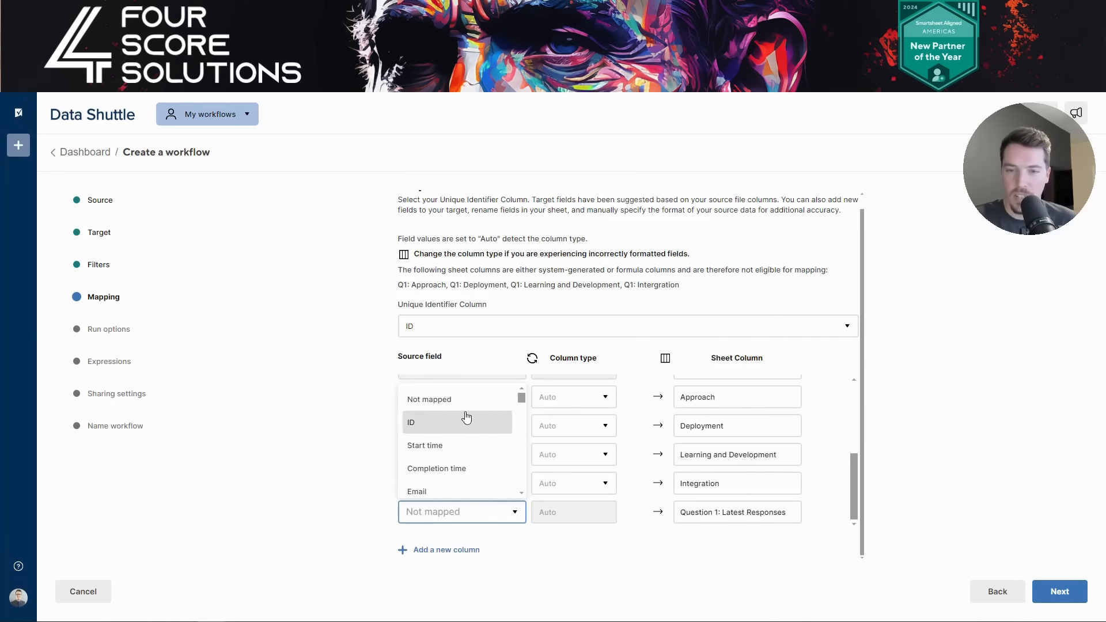
scroll(467, 417, down, 3)
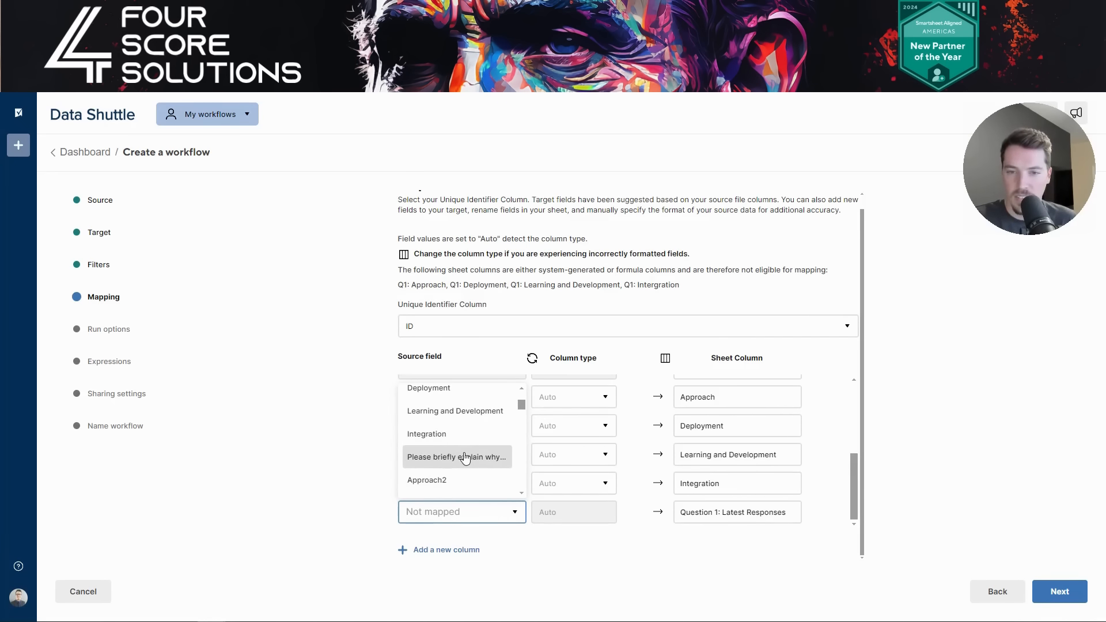
click(465, 456)
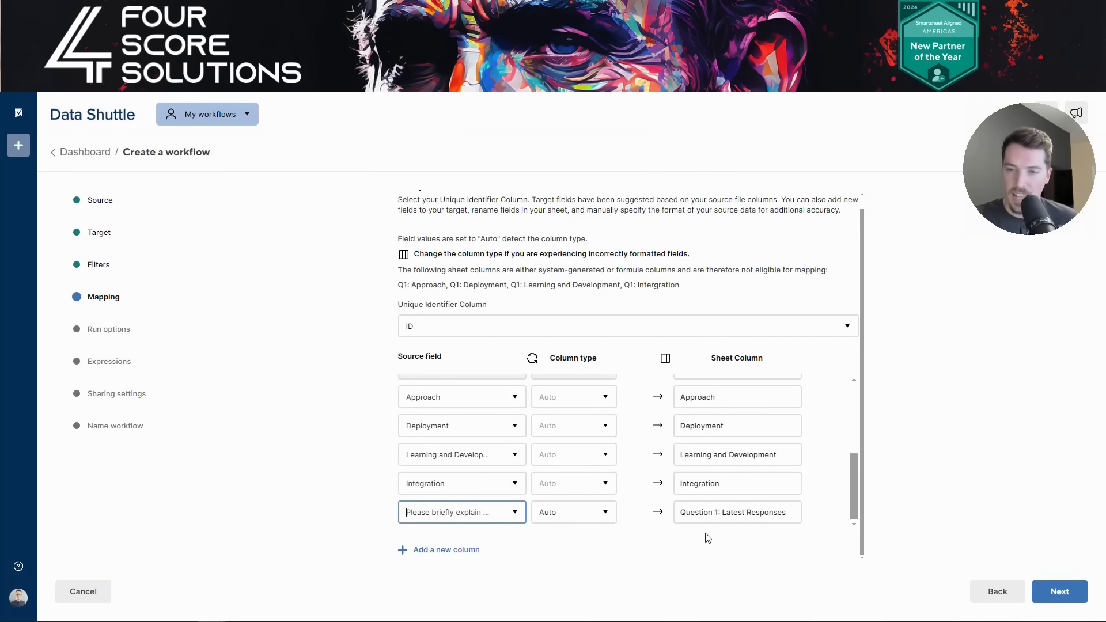
scroll(642, 518, up, 8)
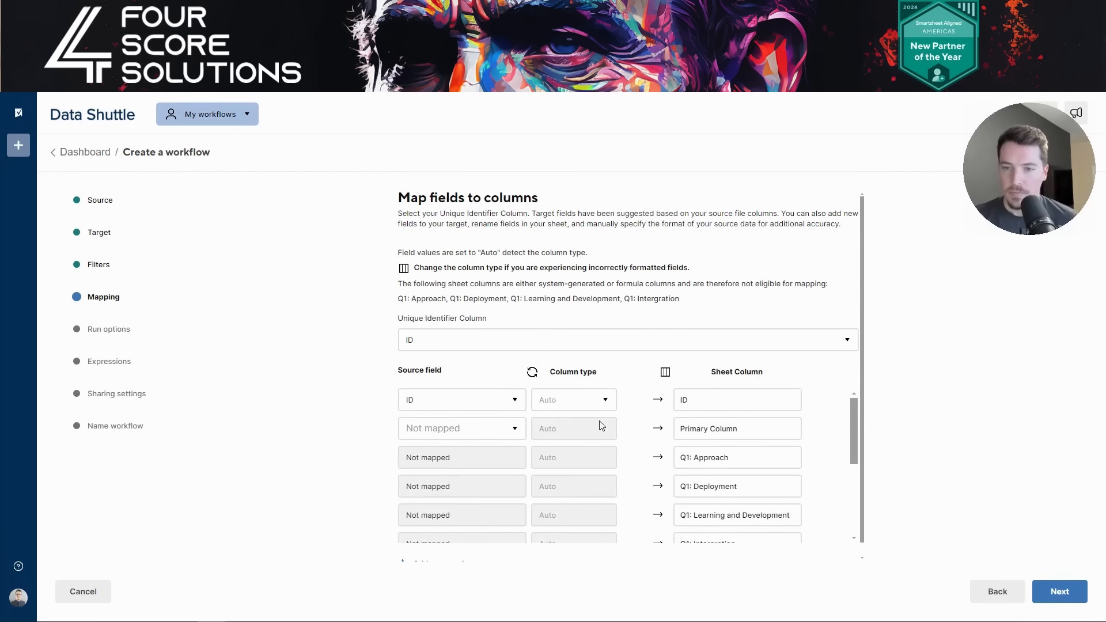
- Leave the ID and Approach column types on Auto and confirm the mapping
click(605, 401)
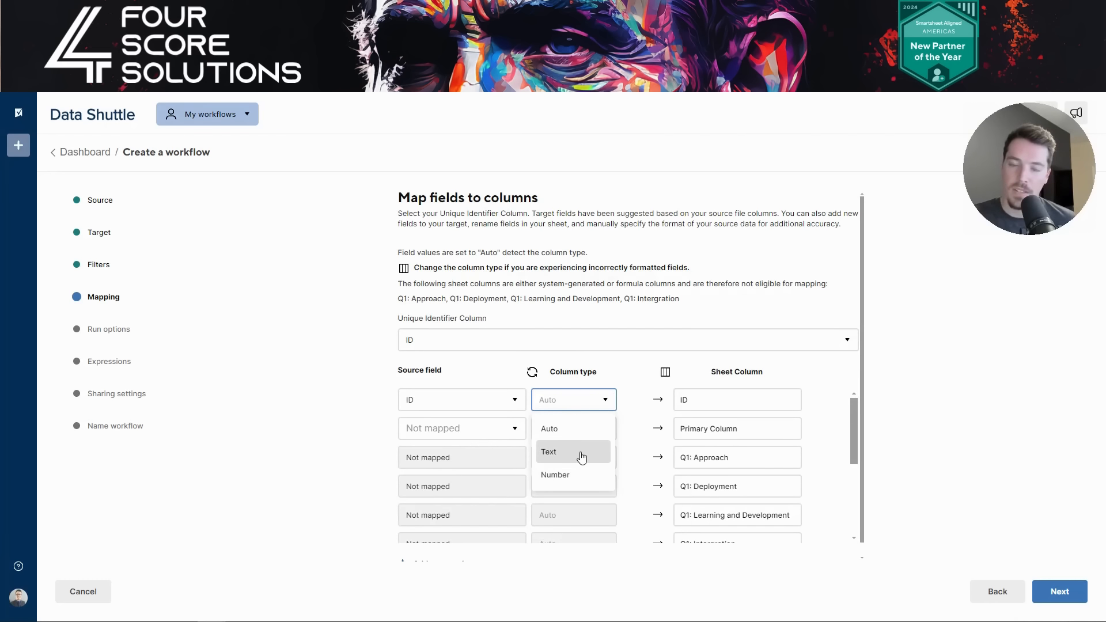
click(917, 380)
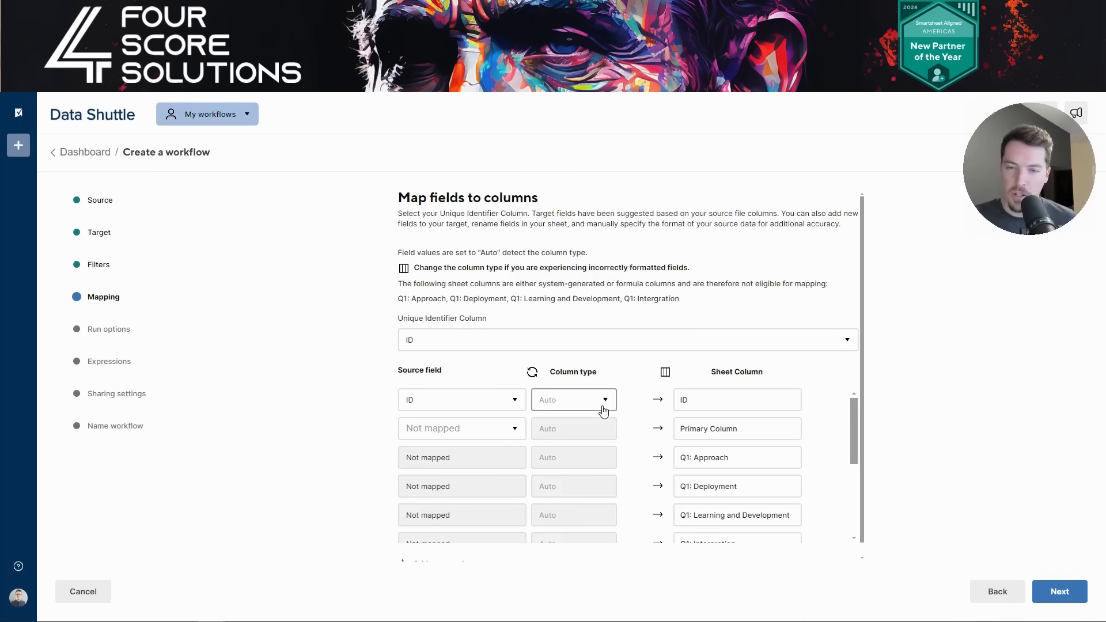
scroll(622, 458, down, 3)
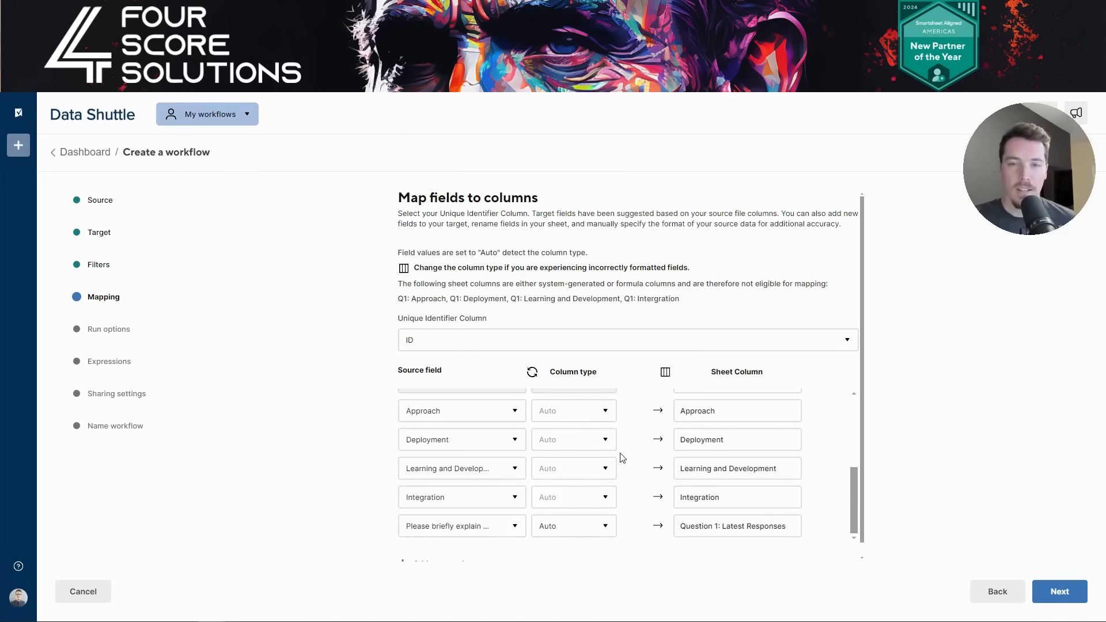
click(607, 417)
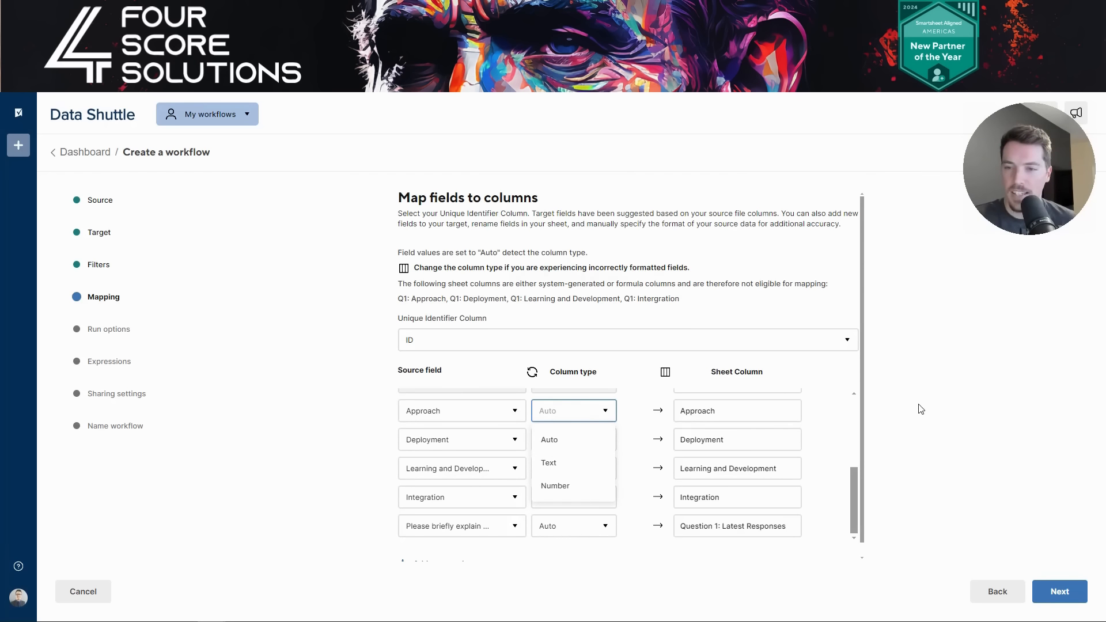
click(633, 422)
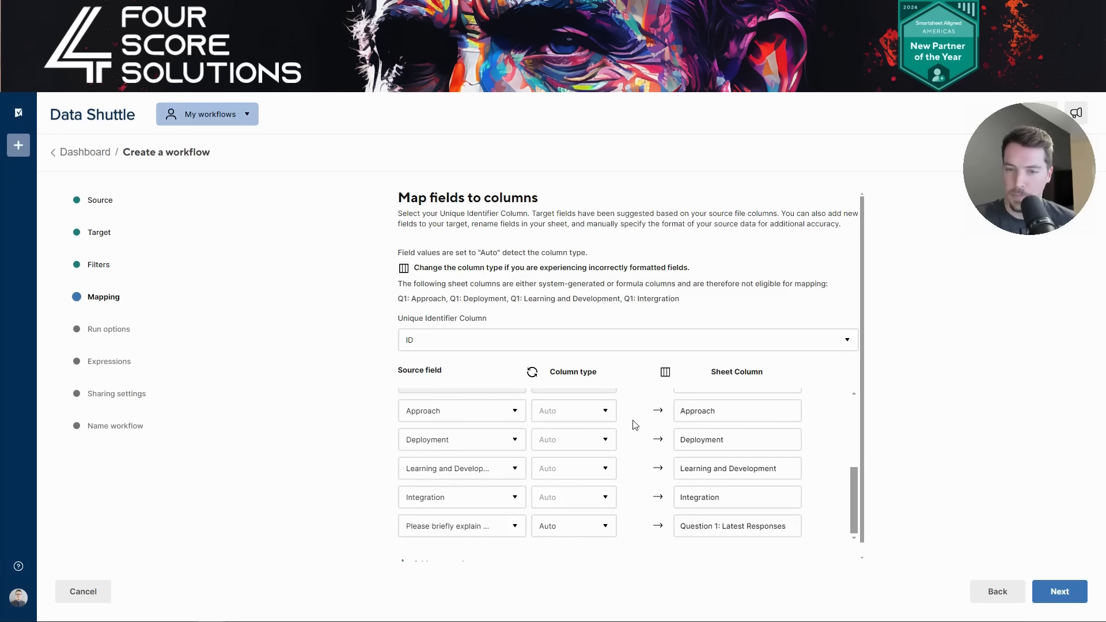
scroll(528, 434, down, 1)
click(1054, 599)
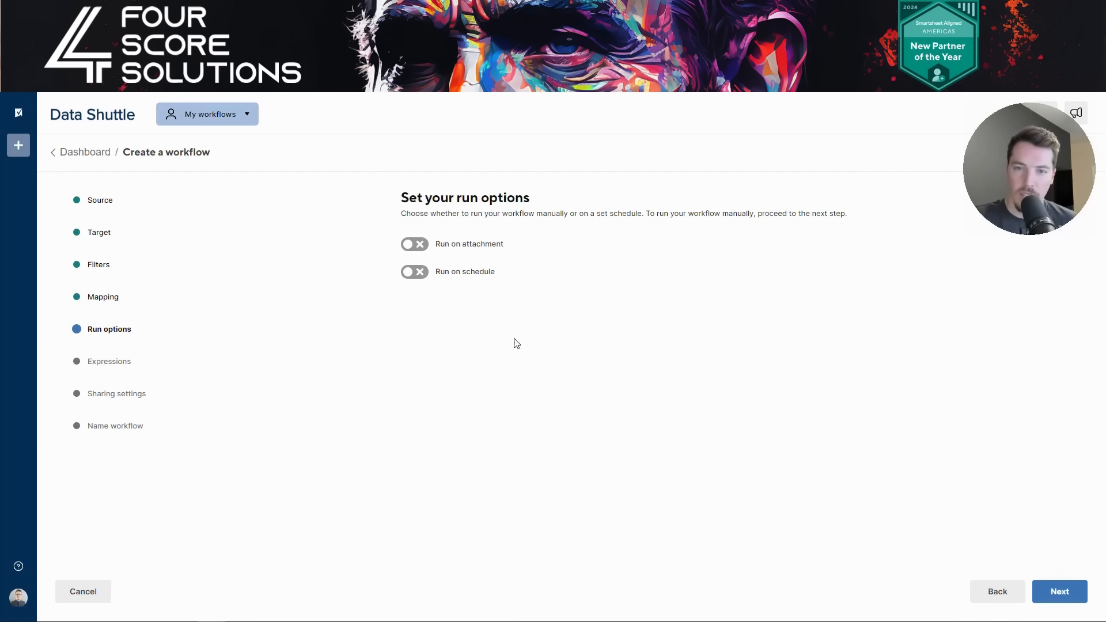
- Turn on Run on attachment and try a Monday/Tuesday schedule starting at 7:00AM
click(415, 245)
click(414, 272)
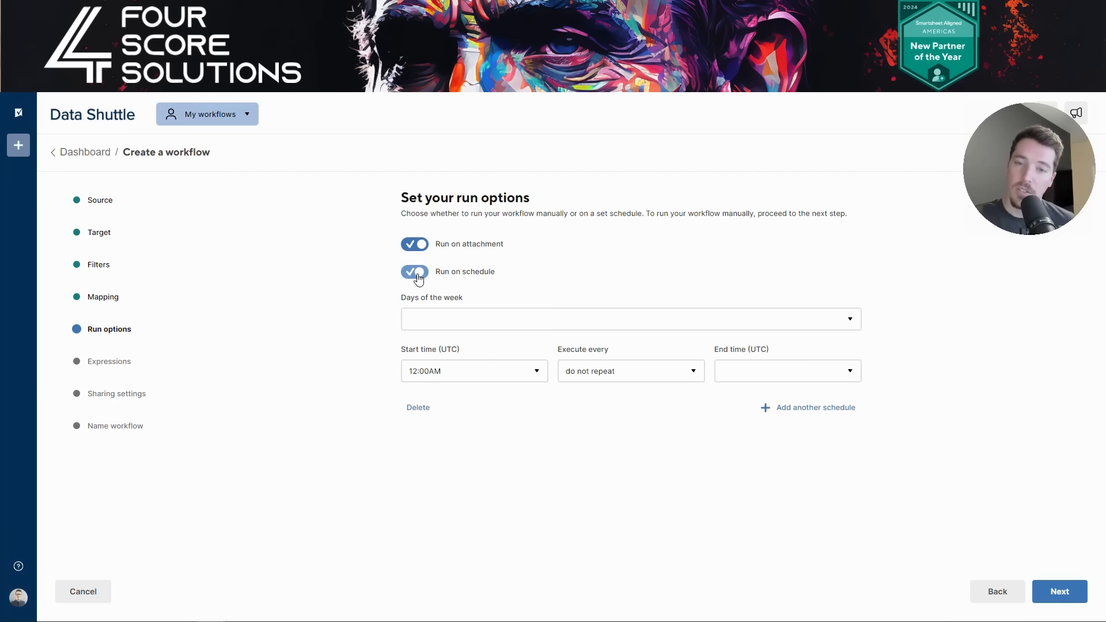
click(473, 321)
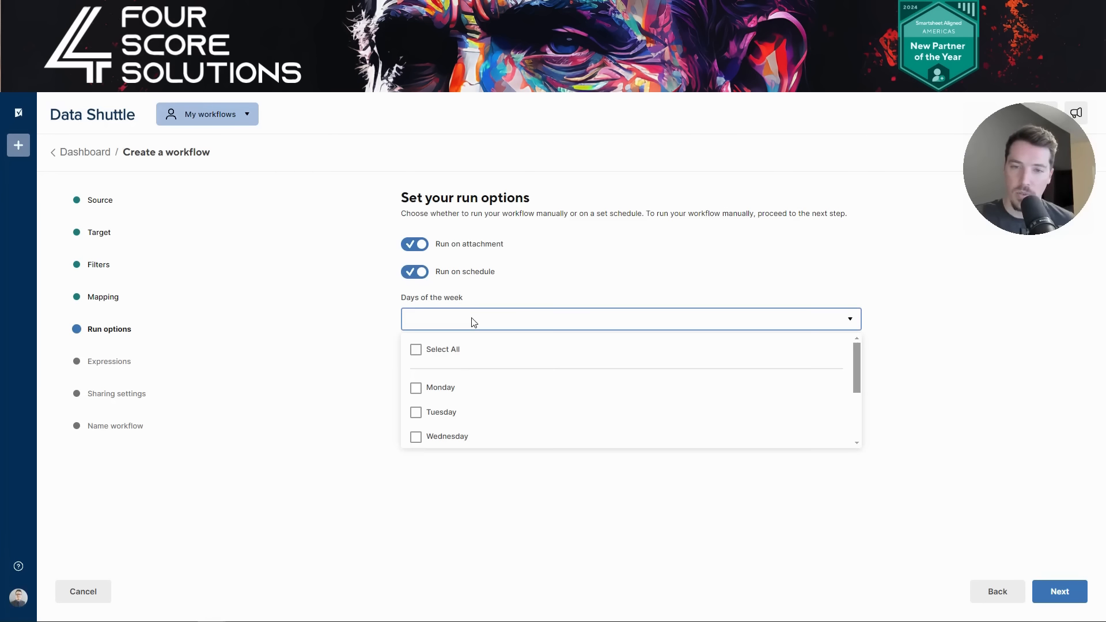
click(442, 393)
click(442, 412)
click(360, 372)
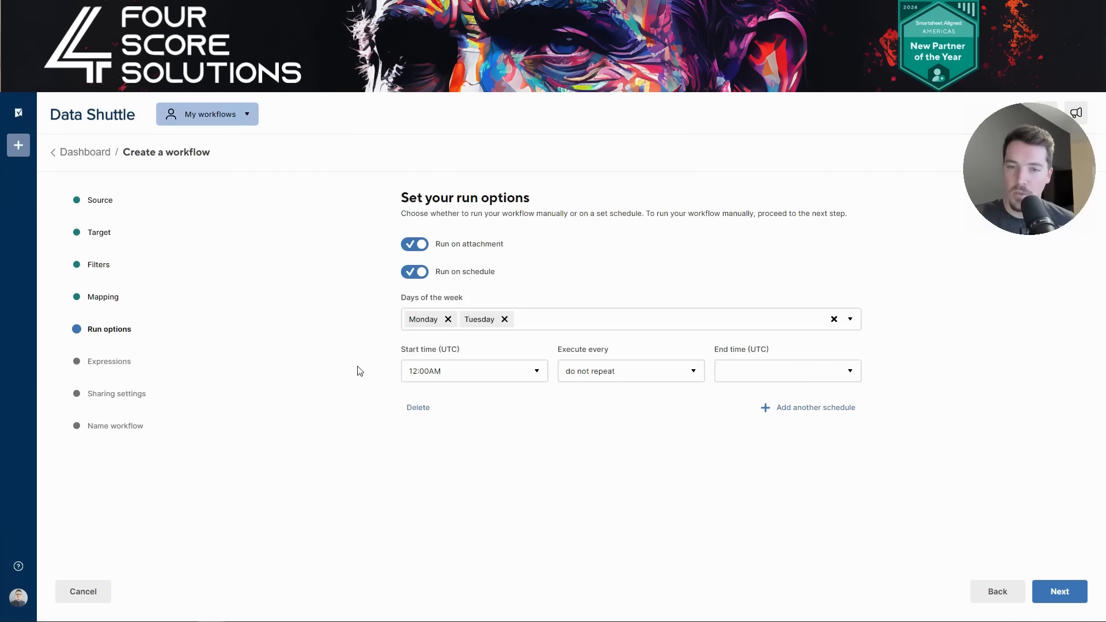
click(506, 376)
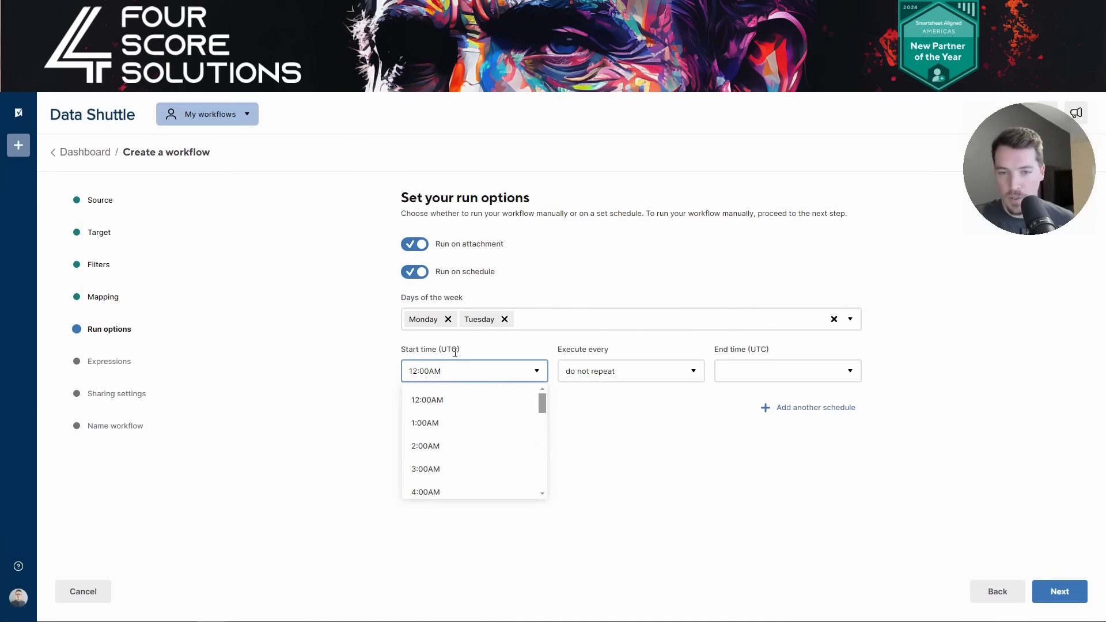
scroll(463, 449, down, 3)
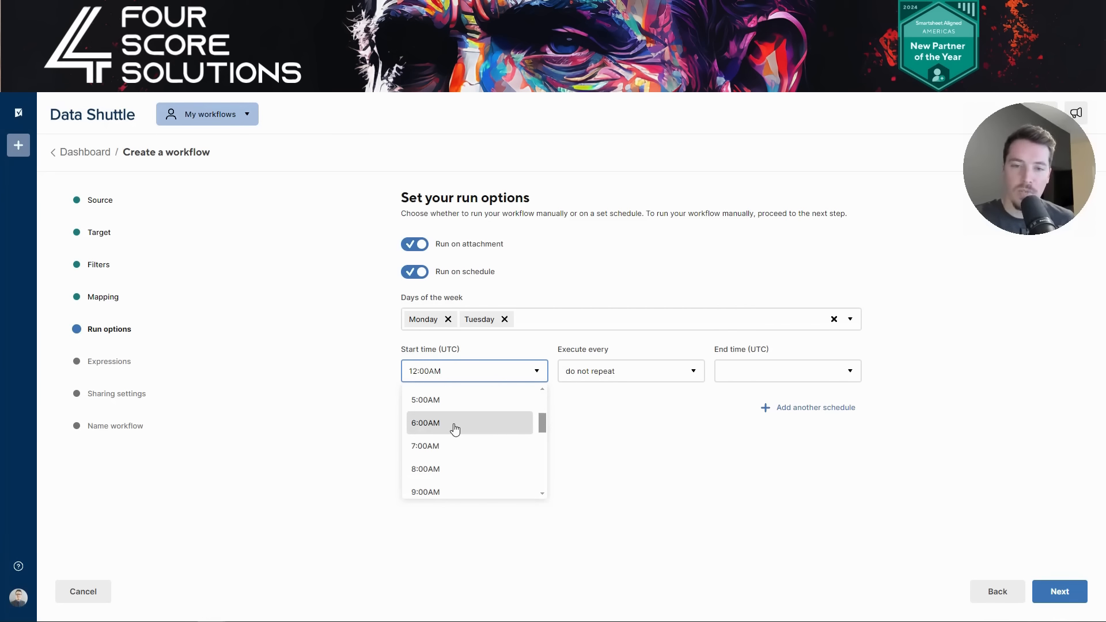
click(456, 446)
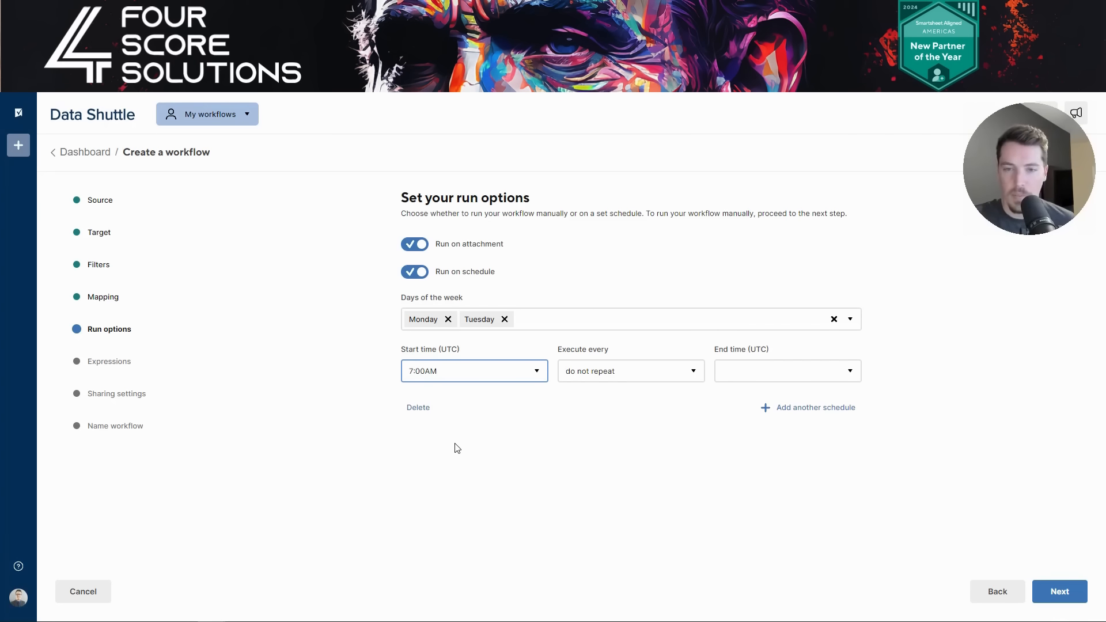
- Set hourly repeats ending at 4:00PM, then switch the schedule off and continue
click(668, 375)
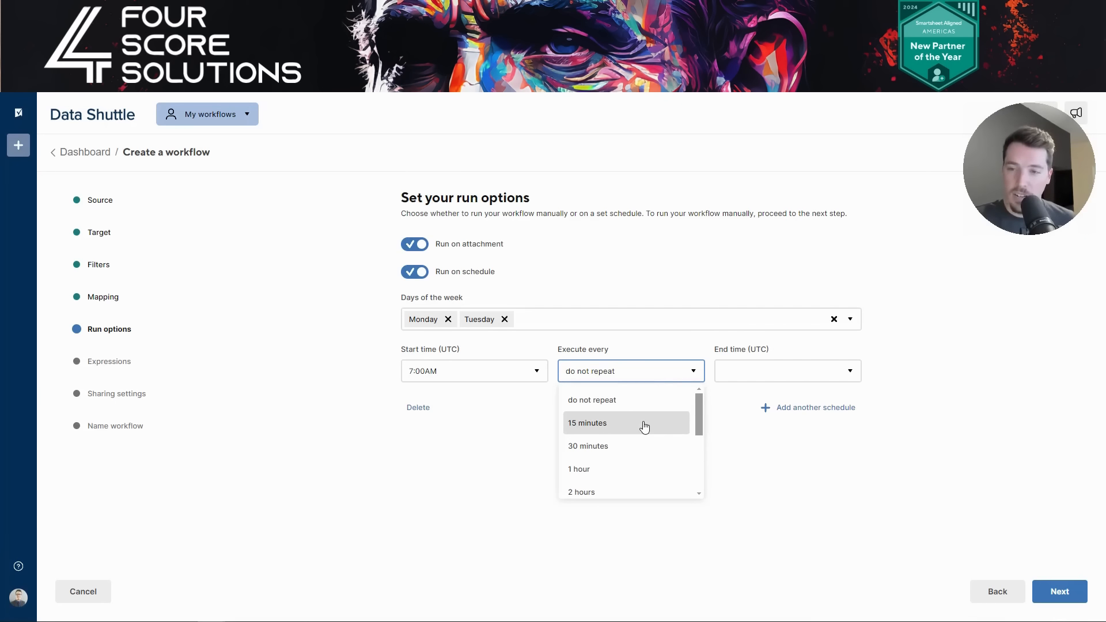
scroll(644, 426, down, 1)
click(625, 426)
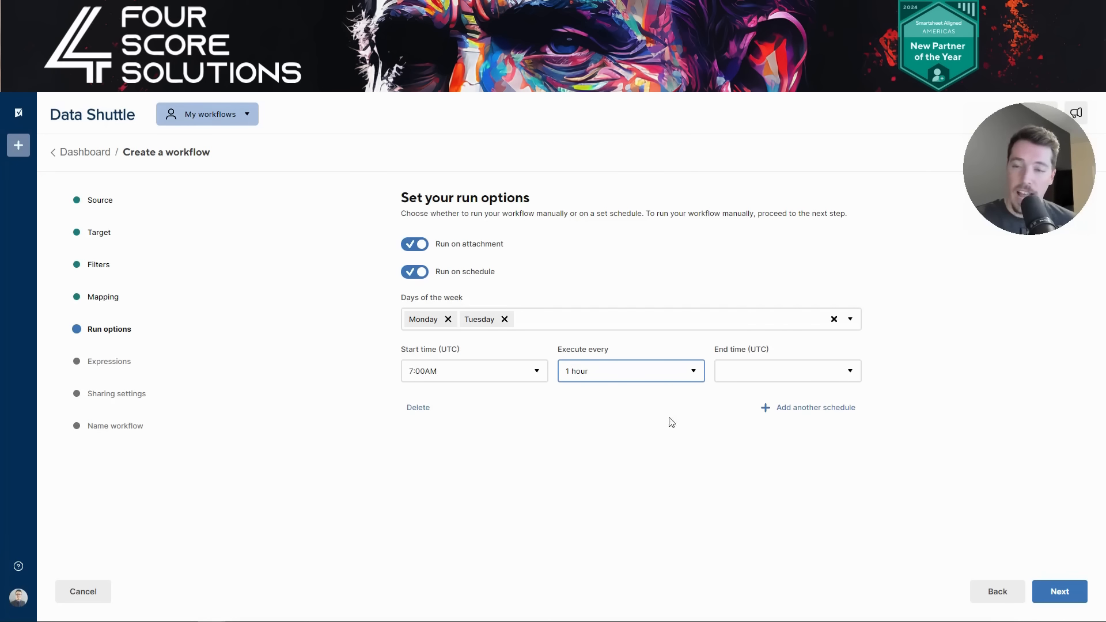
click(787, 372)
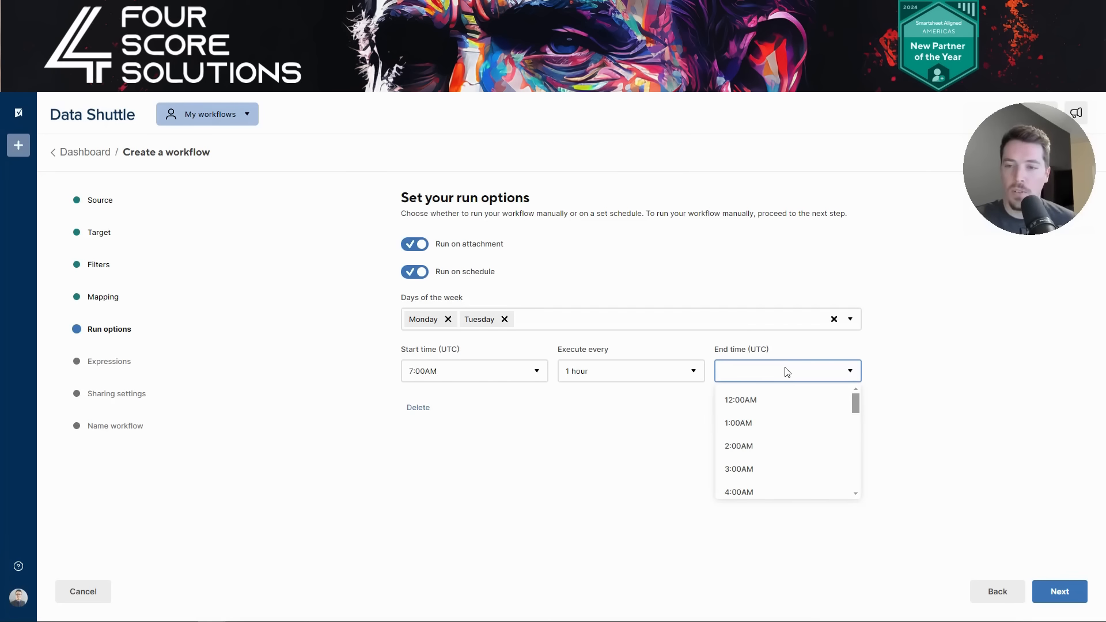
scroll(780, 453, down, 5)
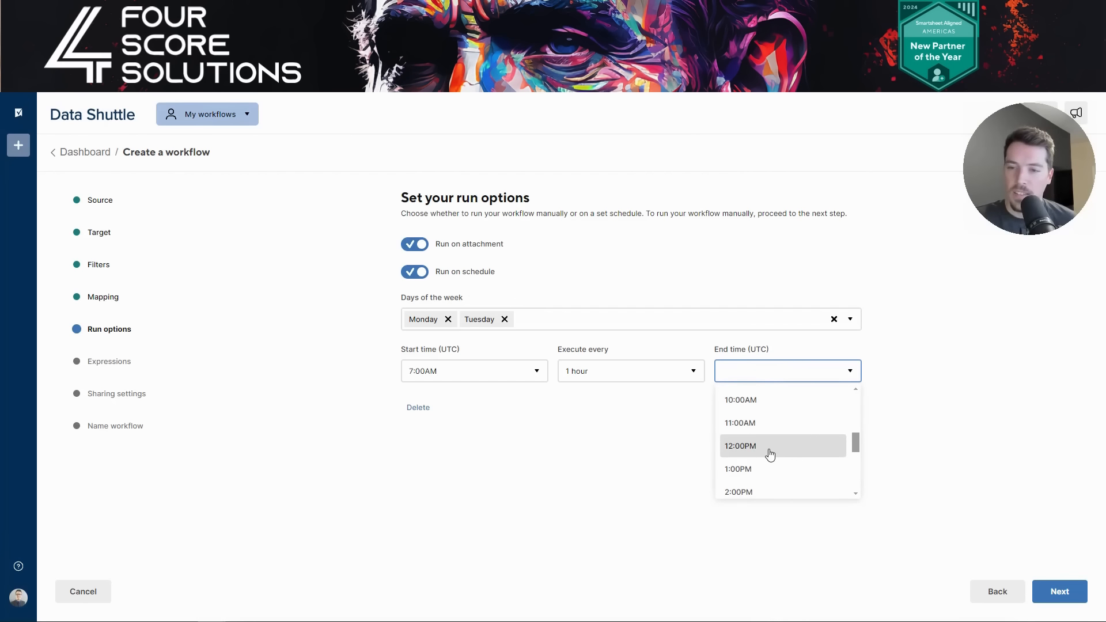
scroll(766, 461, down, 2)
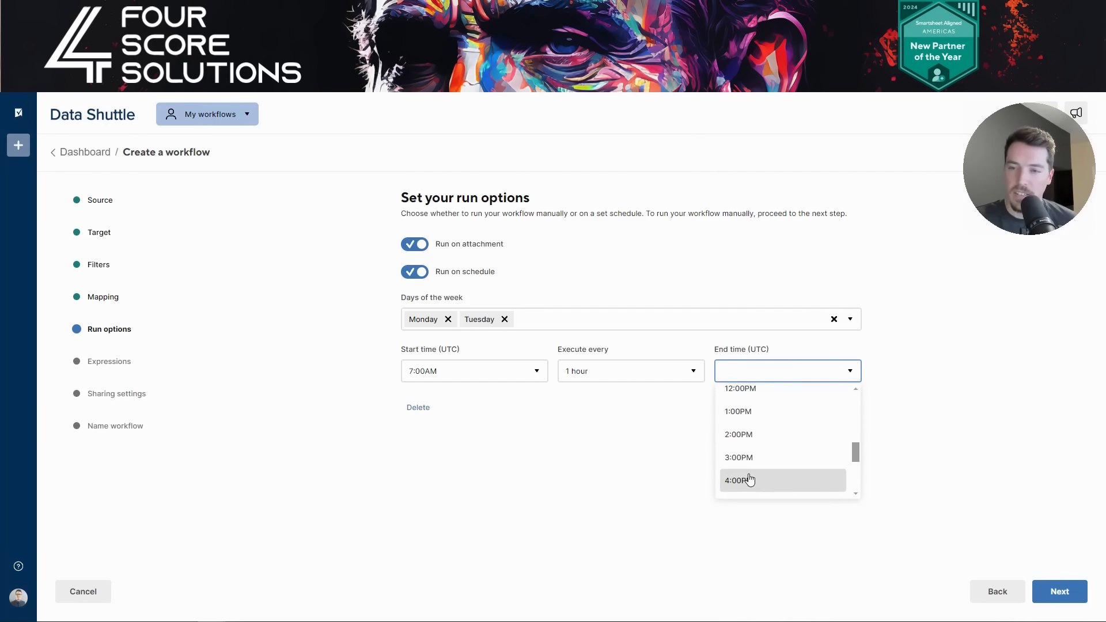
click(750, 480)
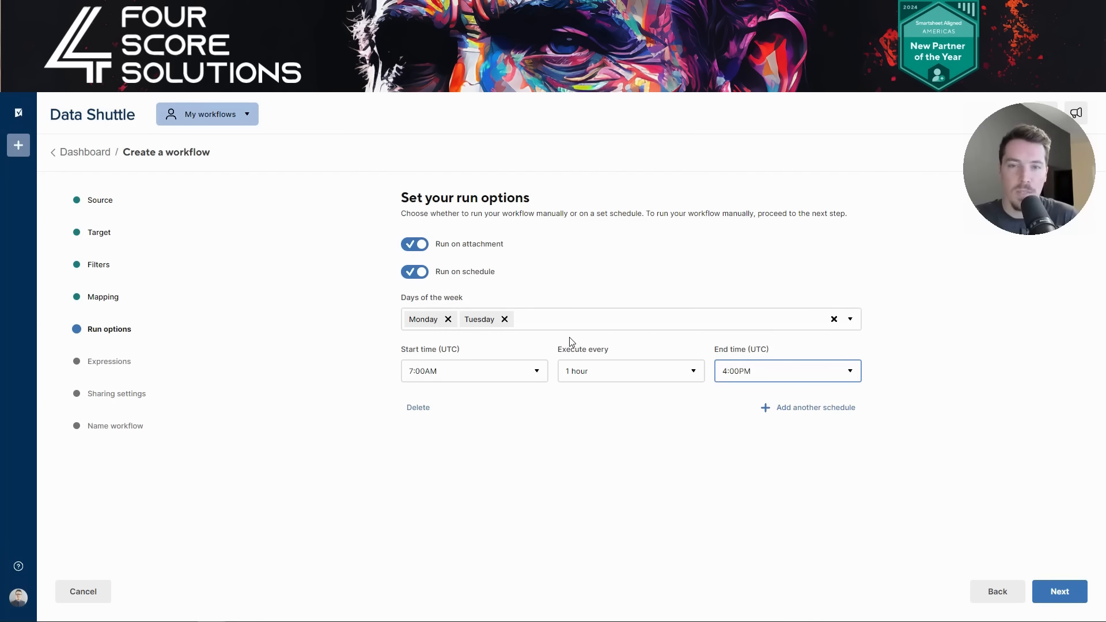
click(423, 281)
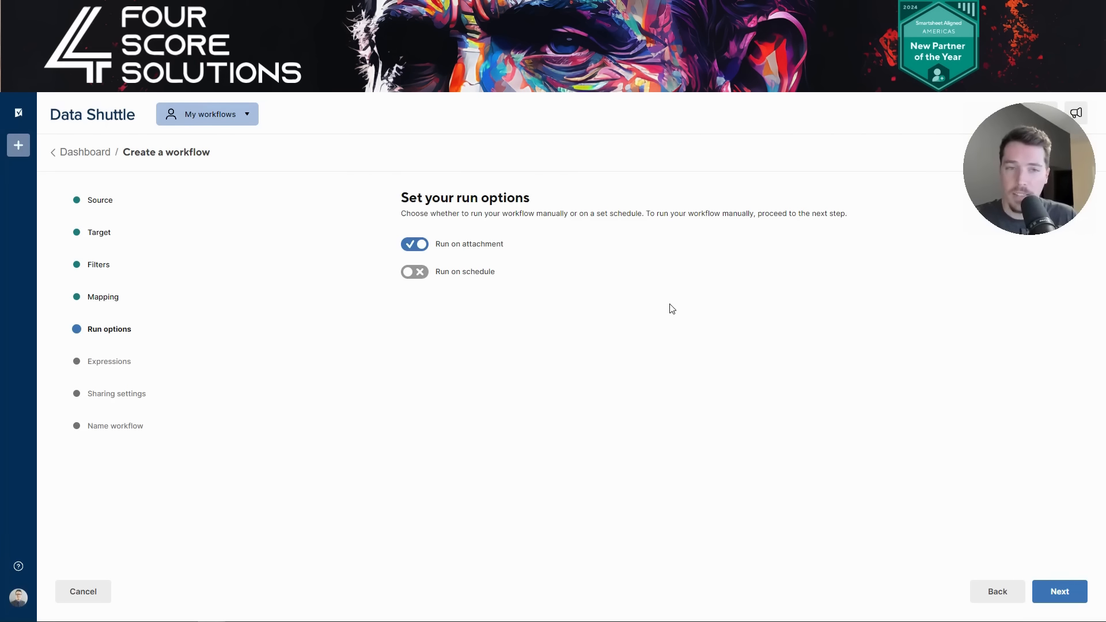
click(1053, 593)
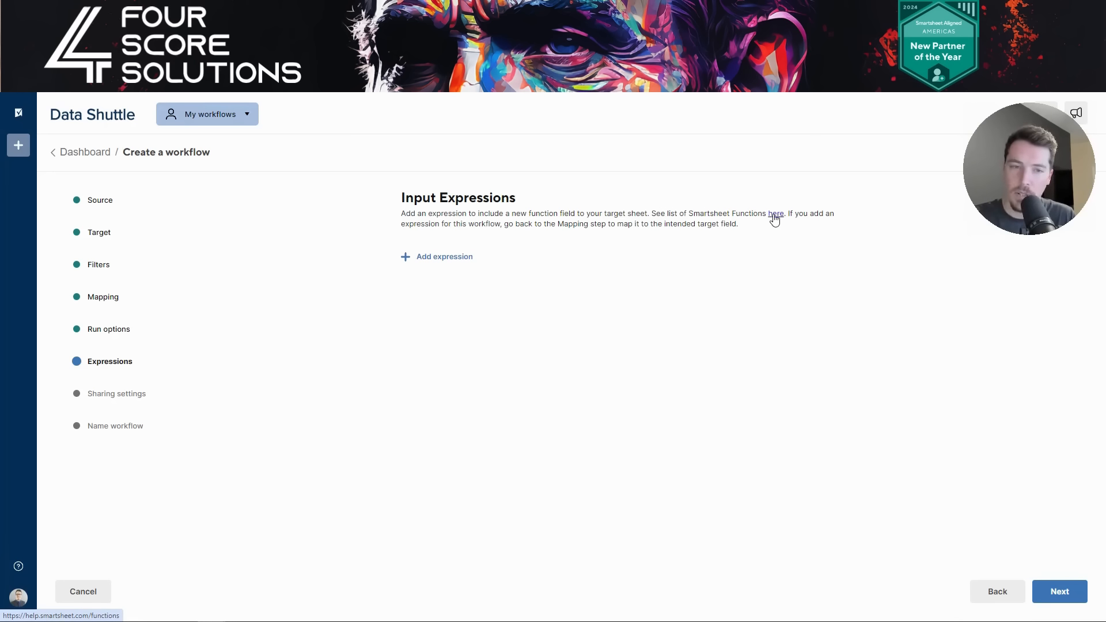
- Skip Input Expressions and focus the Workflow Managers email field in Sharing settings
click(1064, 593)
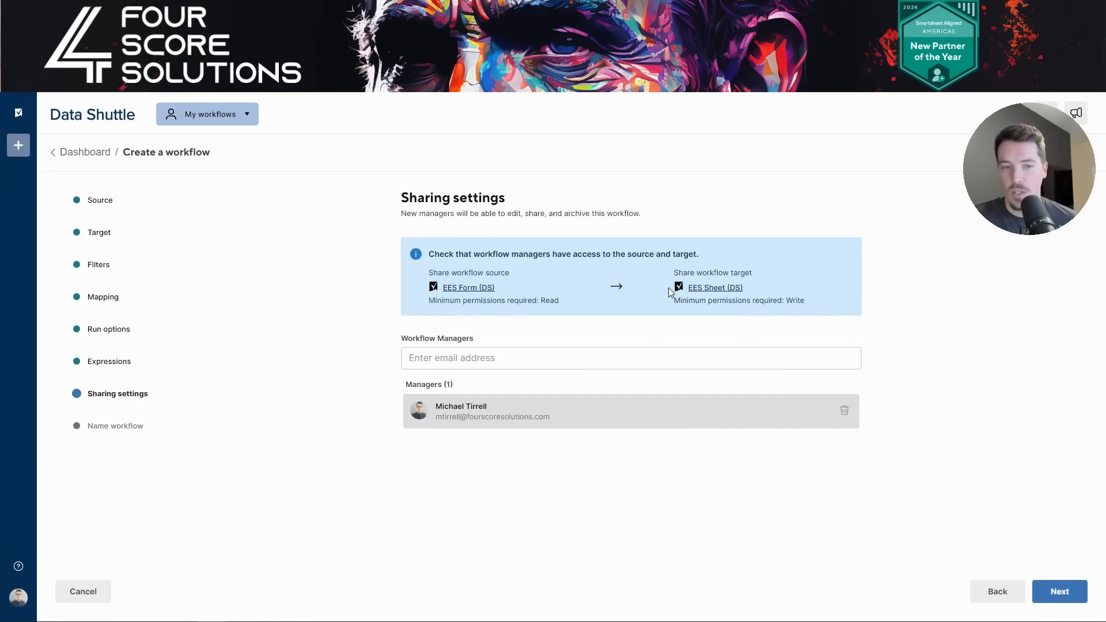
click(583, 358)
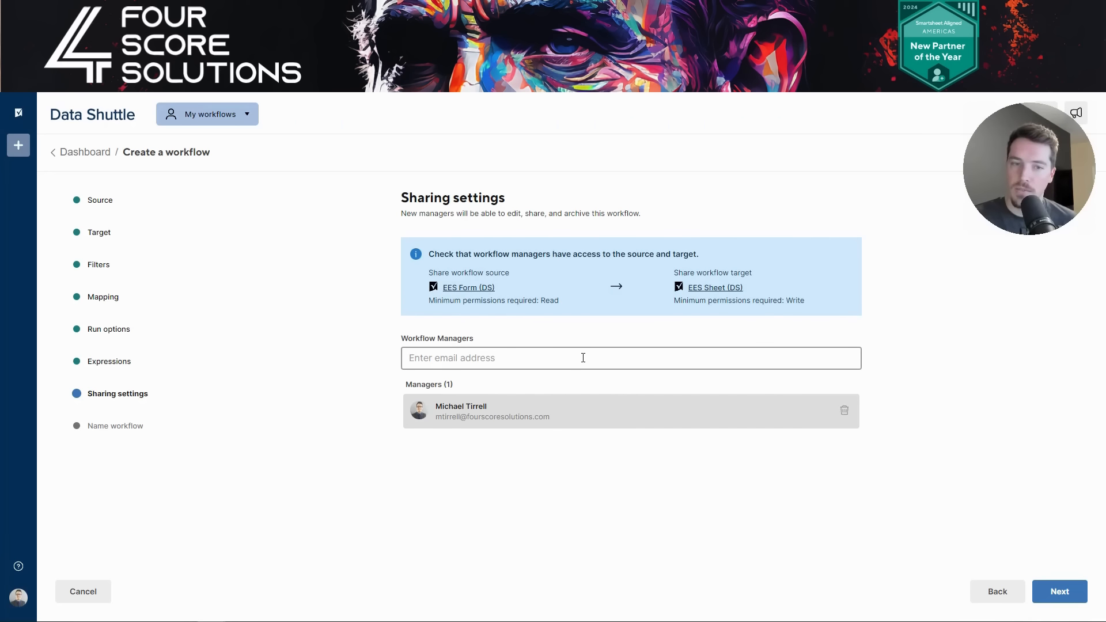
- Name the new Data Shuttle workflow 'EES DEMO' and save it
click(1065, 590)
click(463, 267)
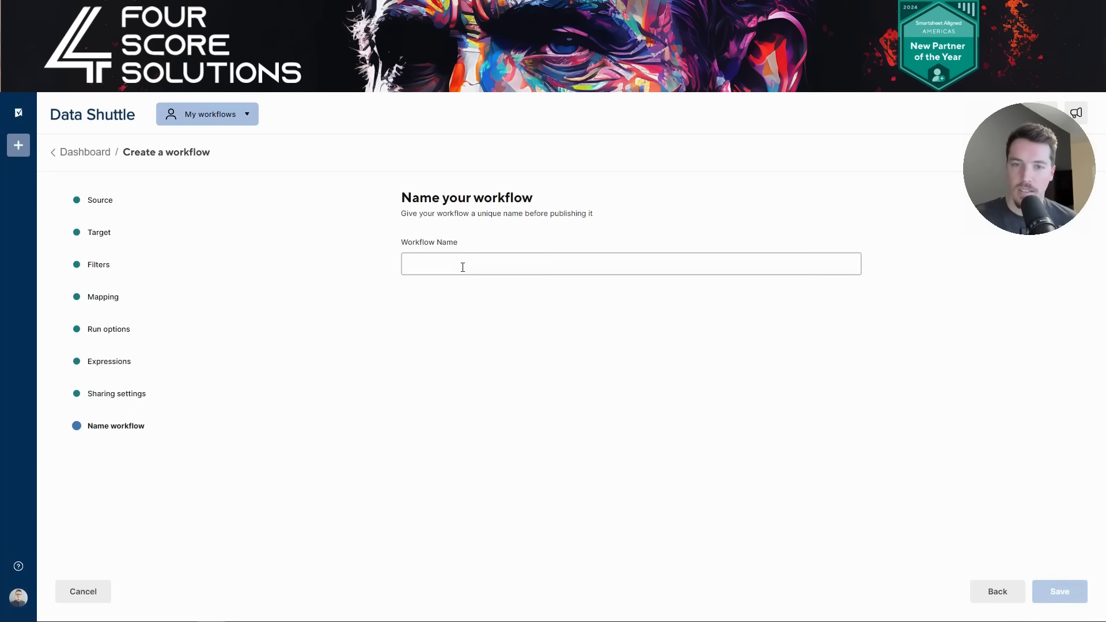
click(462, 266)
text(EE)
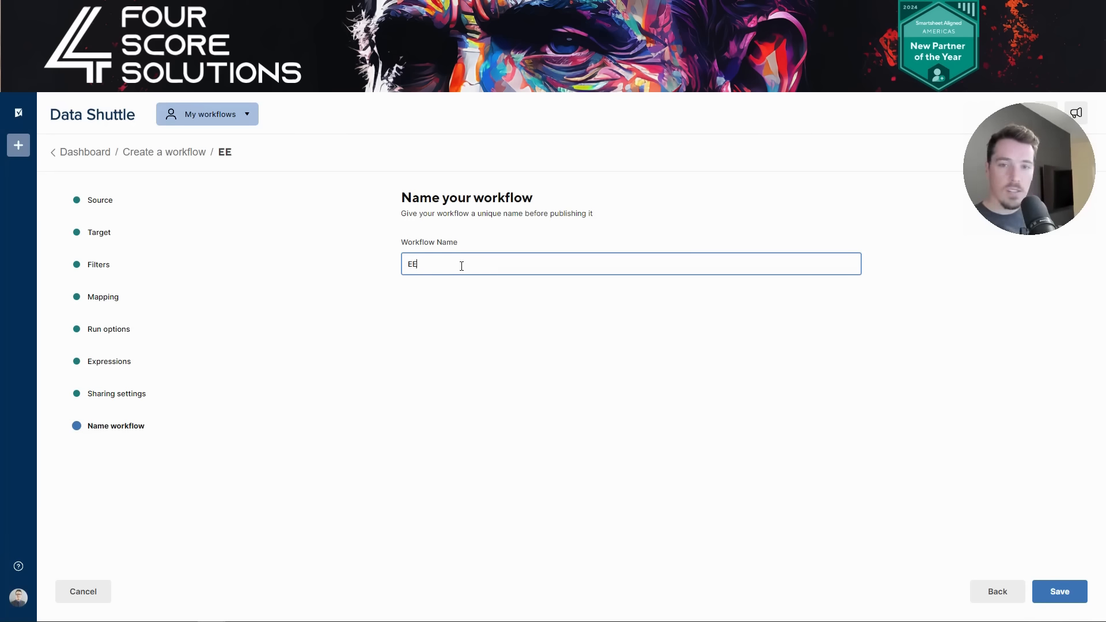
text(S DEMO)
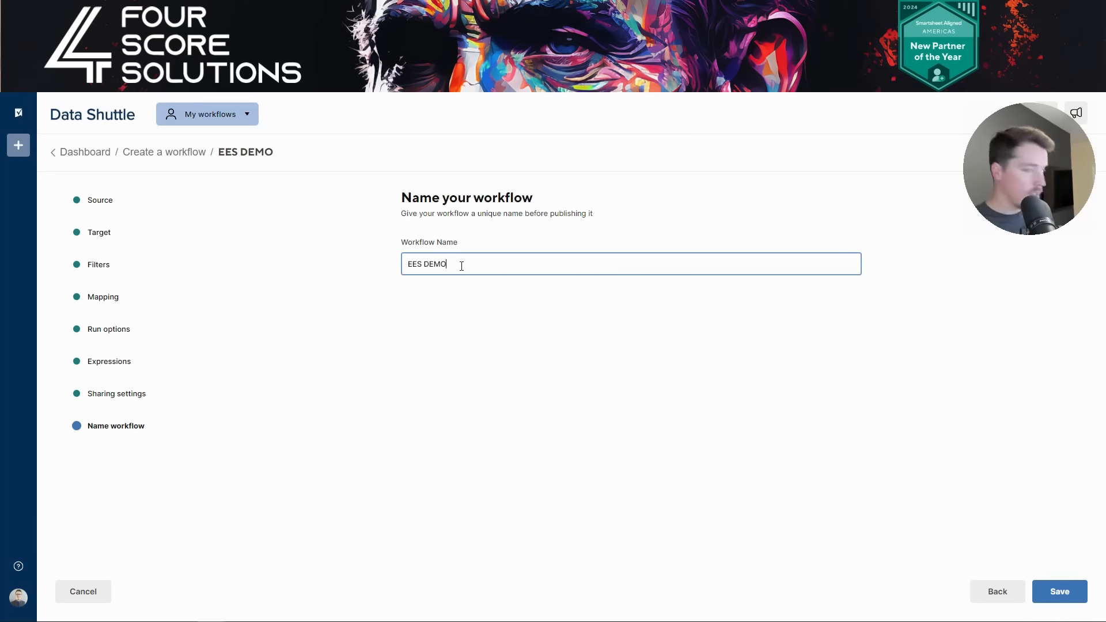
click(1059, 592)
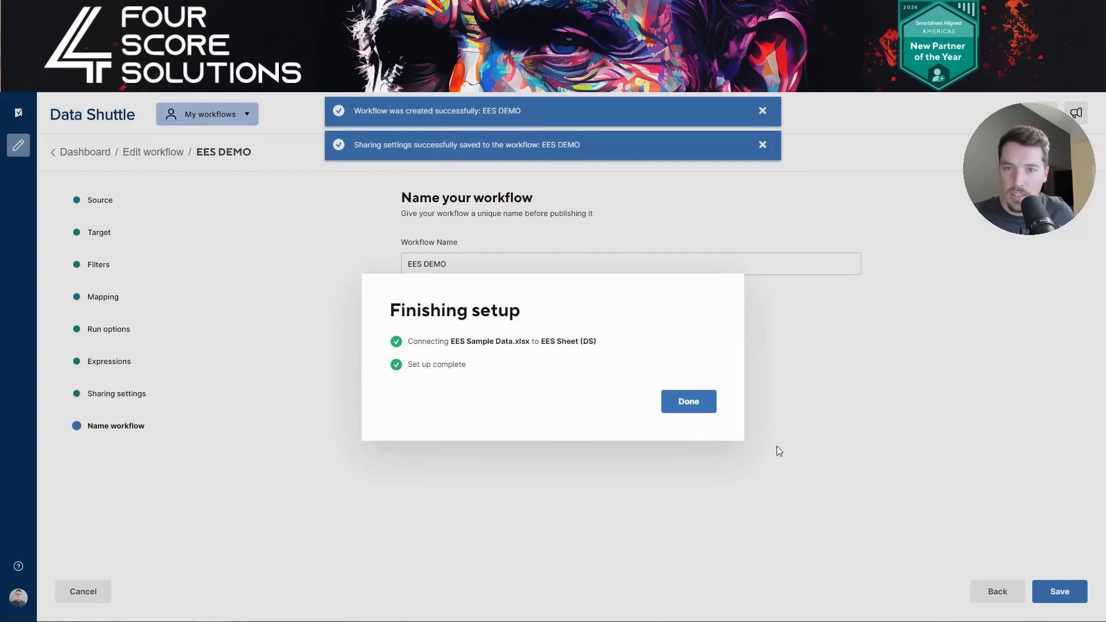
click(694, 409)
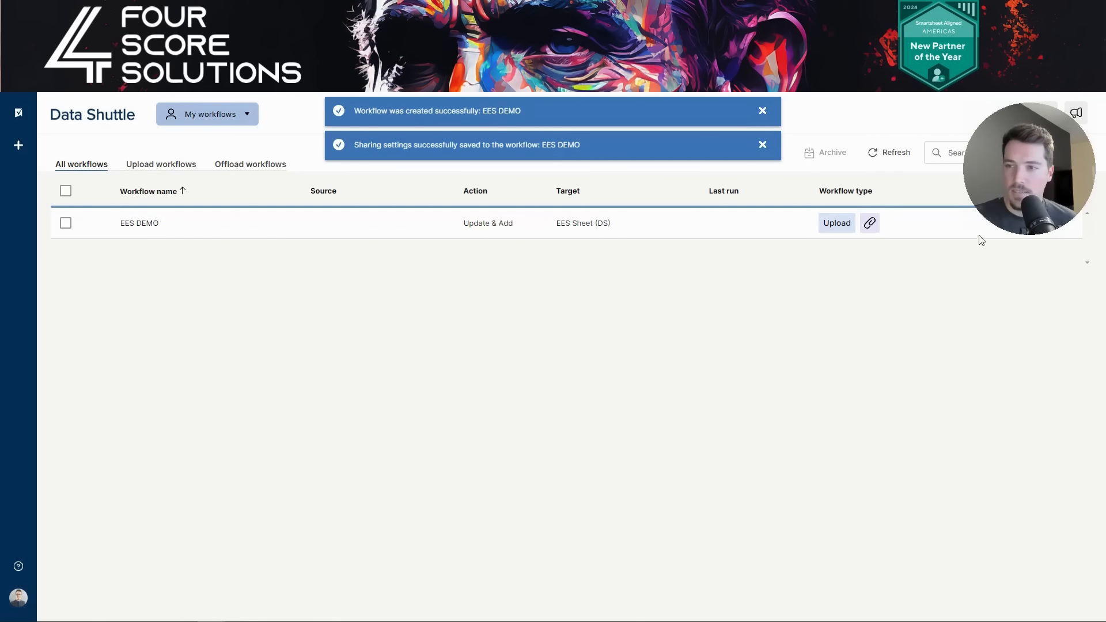
- Run the EES DEMO workflow and refresh the list to show it In Progress
drag(1024, 180, 1023, 556)
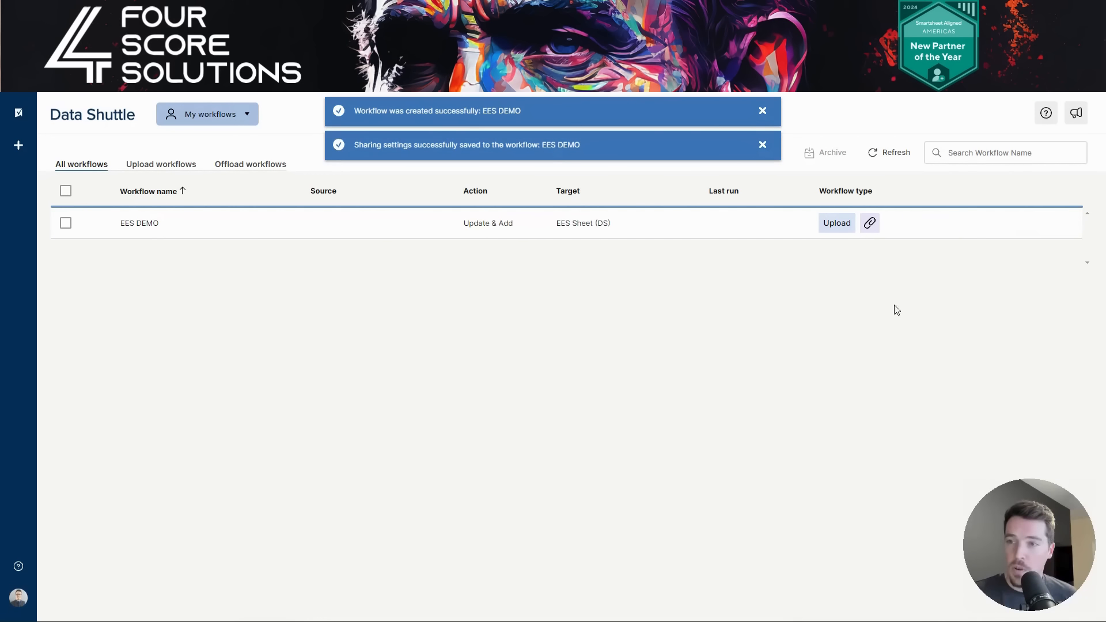
click(1037, 223)
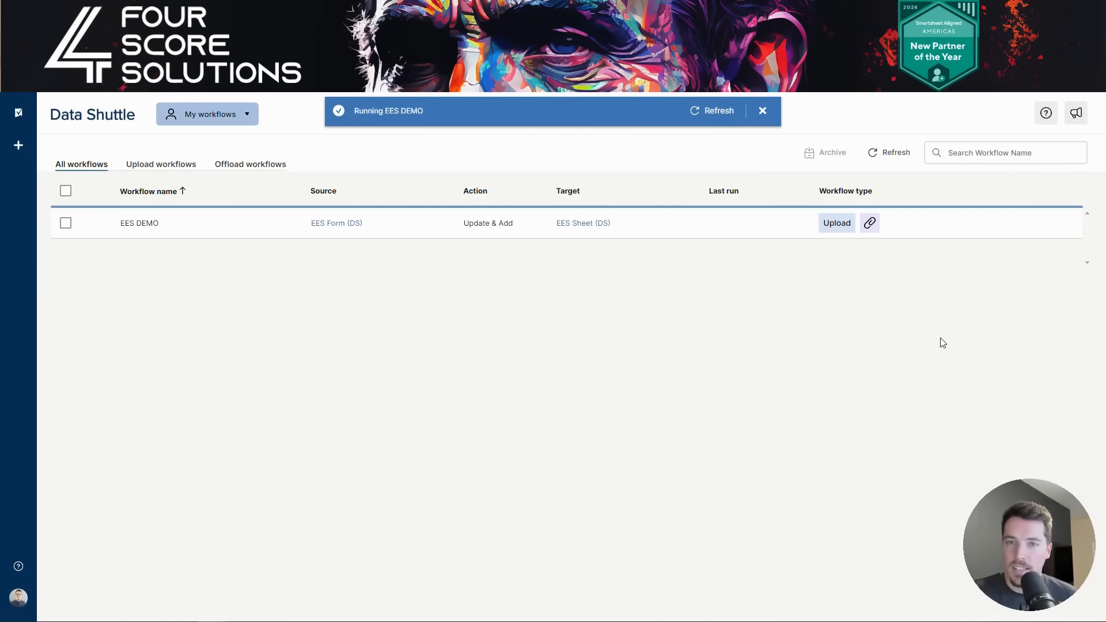
click(715, 111)
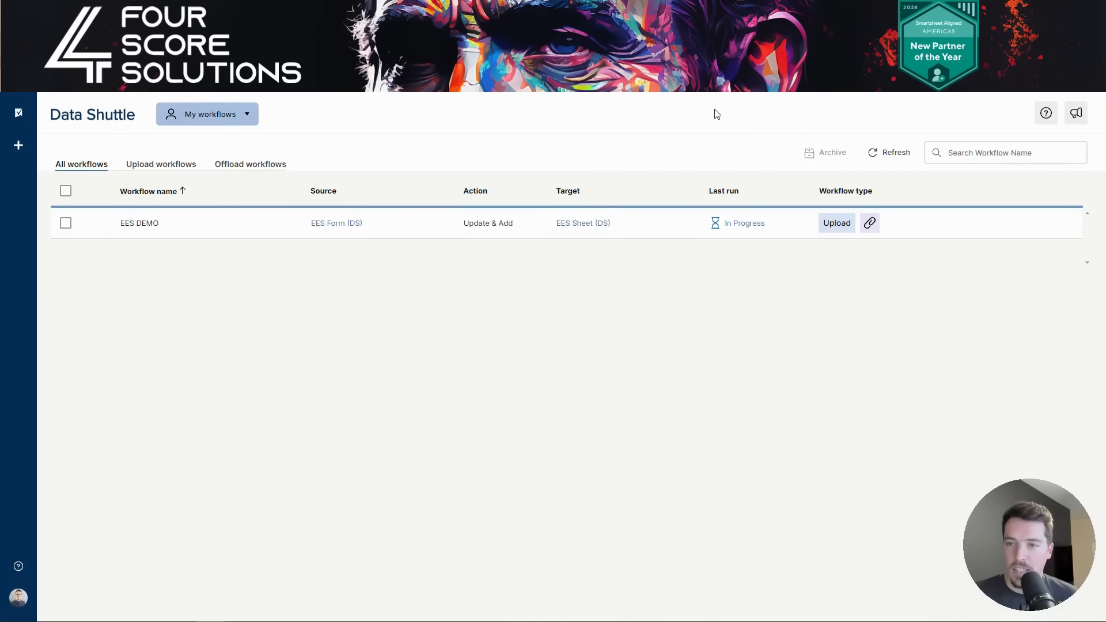
- Review the EES DEMO workflow's activity log, then go back to All workflows
mouse_move(736, 224)
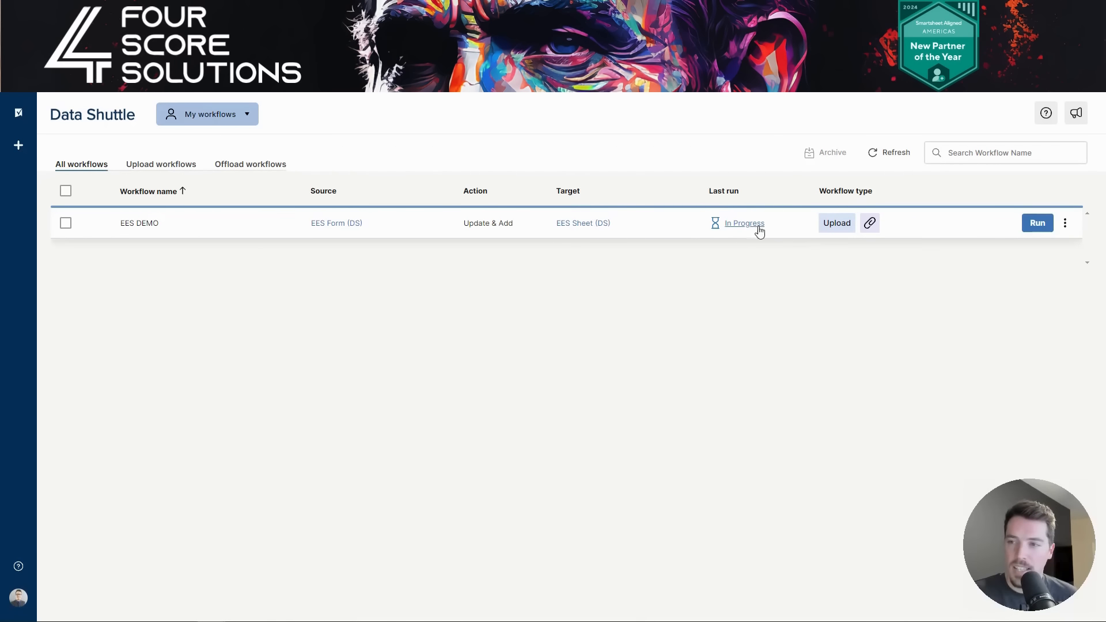
click(1065, 225)
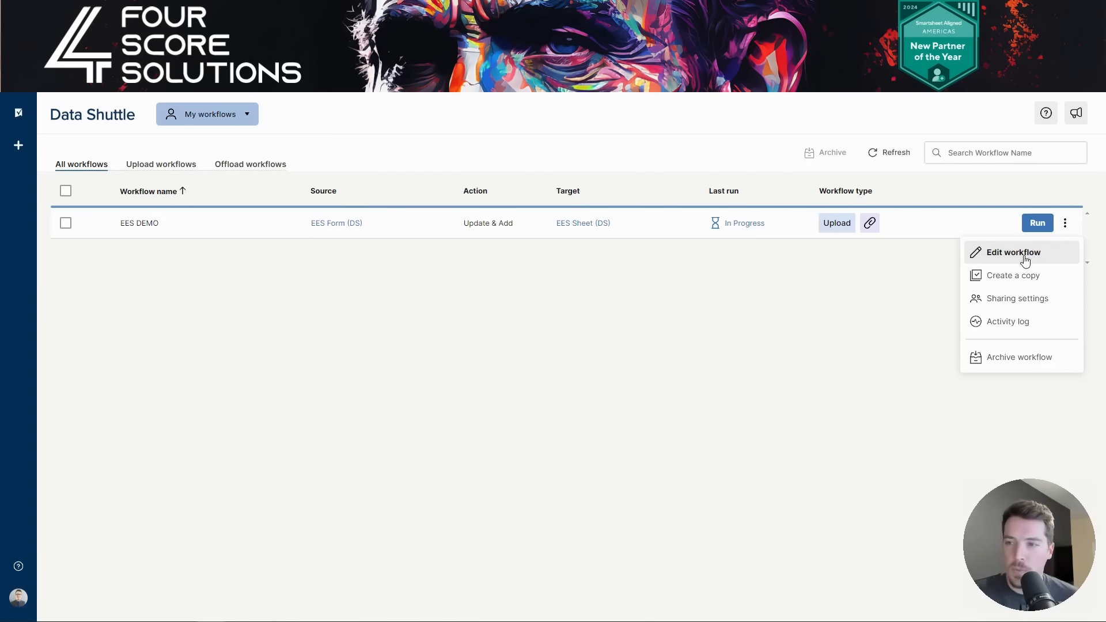
click(1031, 331)
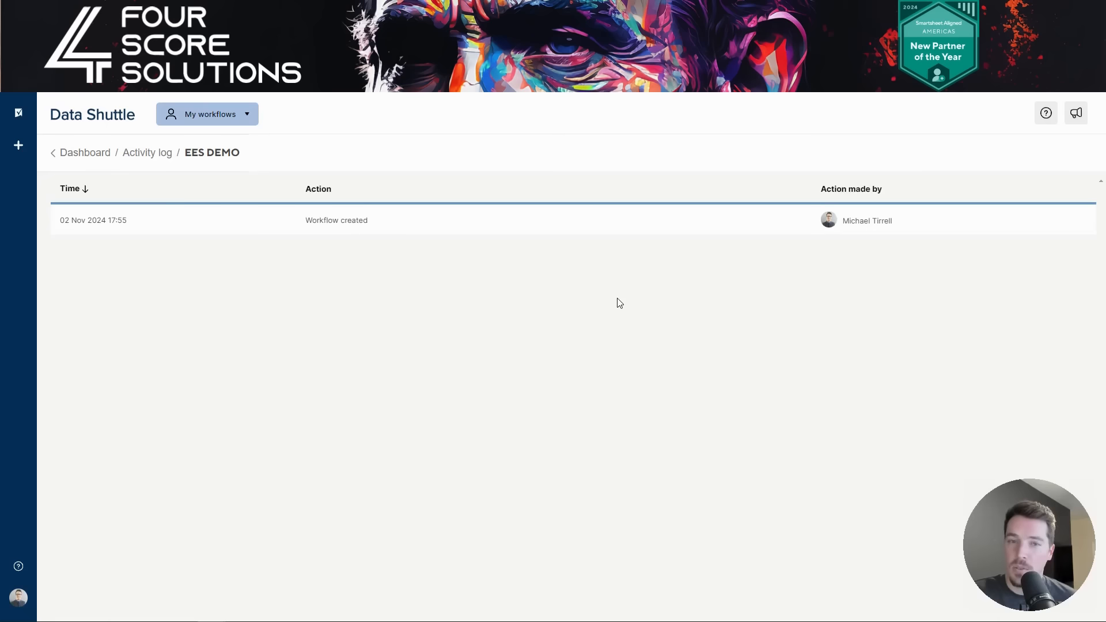
key(alt+Left)
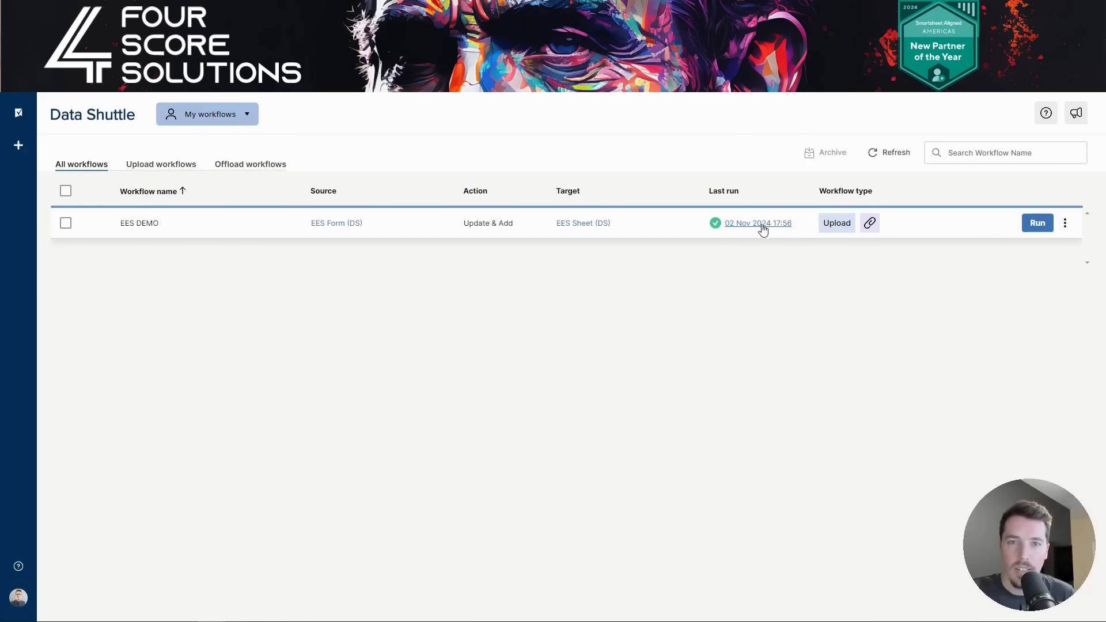
- Reload EES Sheet (DS) to confirm the 13 imported responses, then return to the EES Sample Data workbook
click(415, 12)
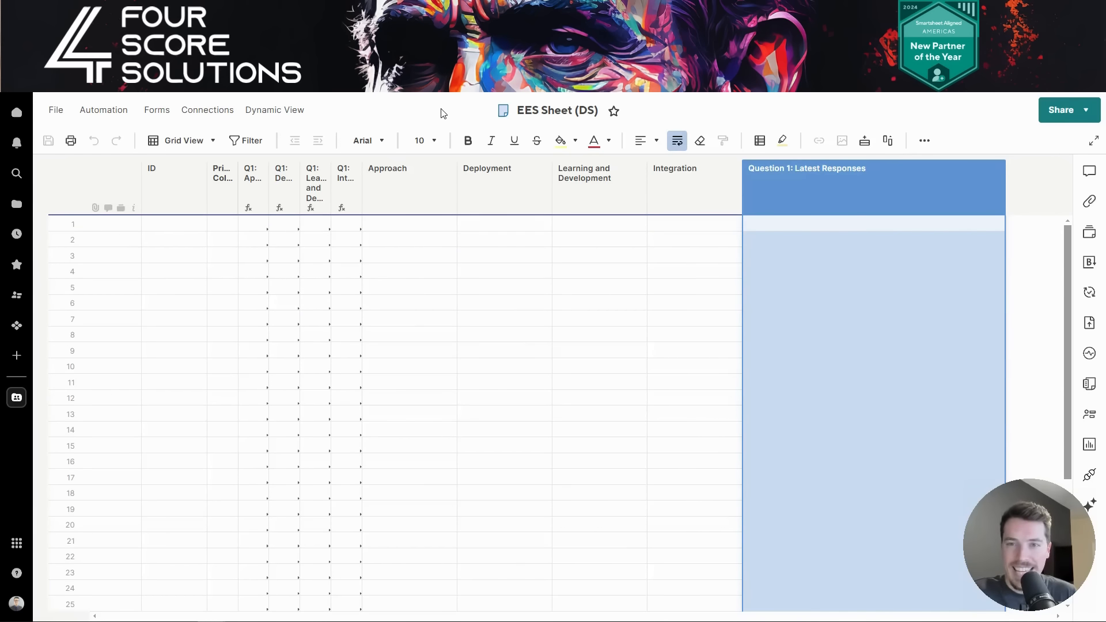
key(ctrl+v)
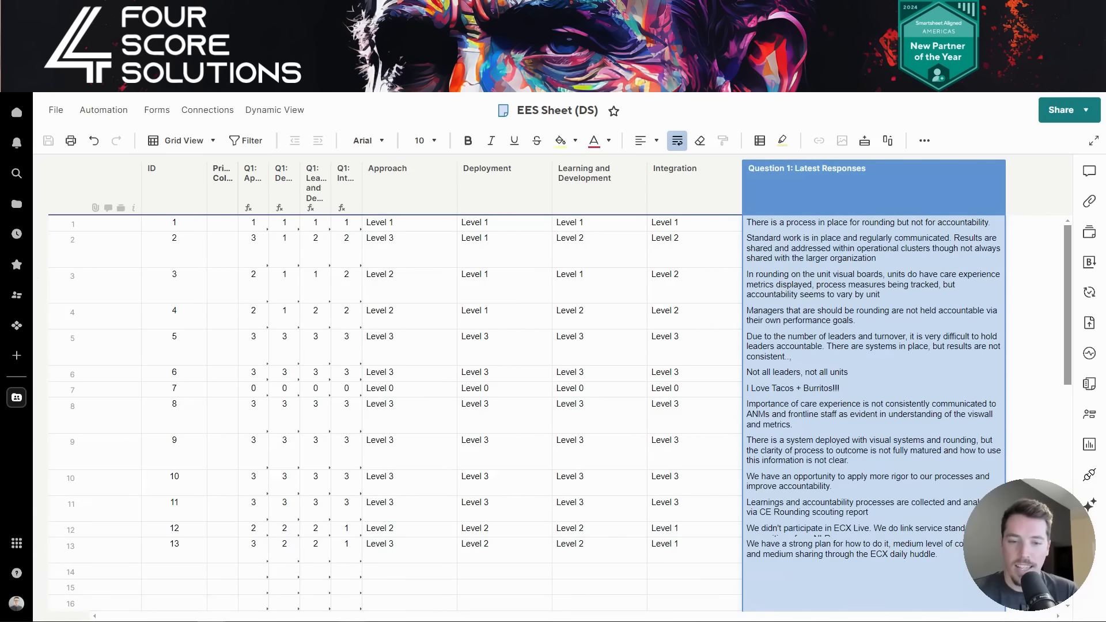
mouse_move(353, 621)
click(404, 602)
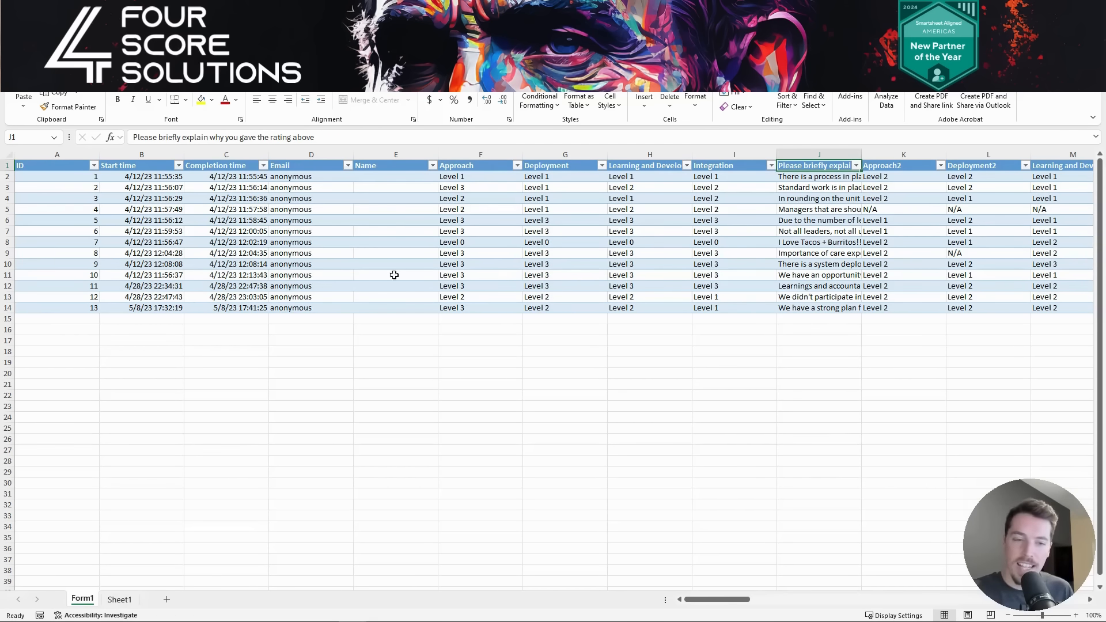
click(131, 599)
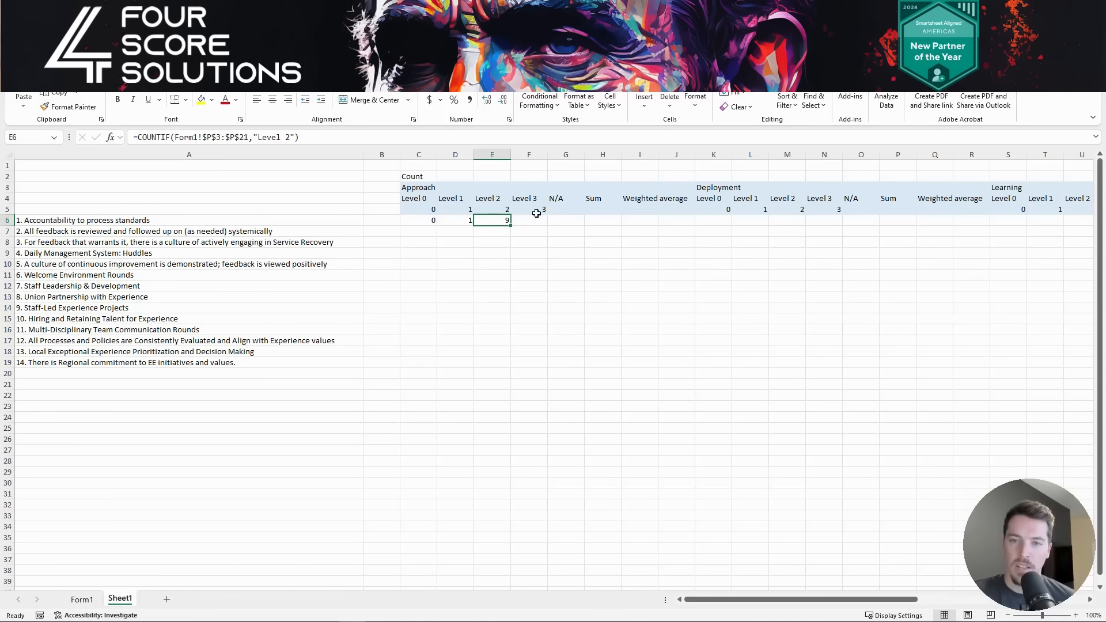
click(461, 221)
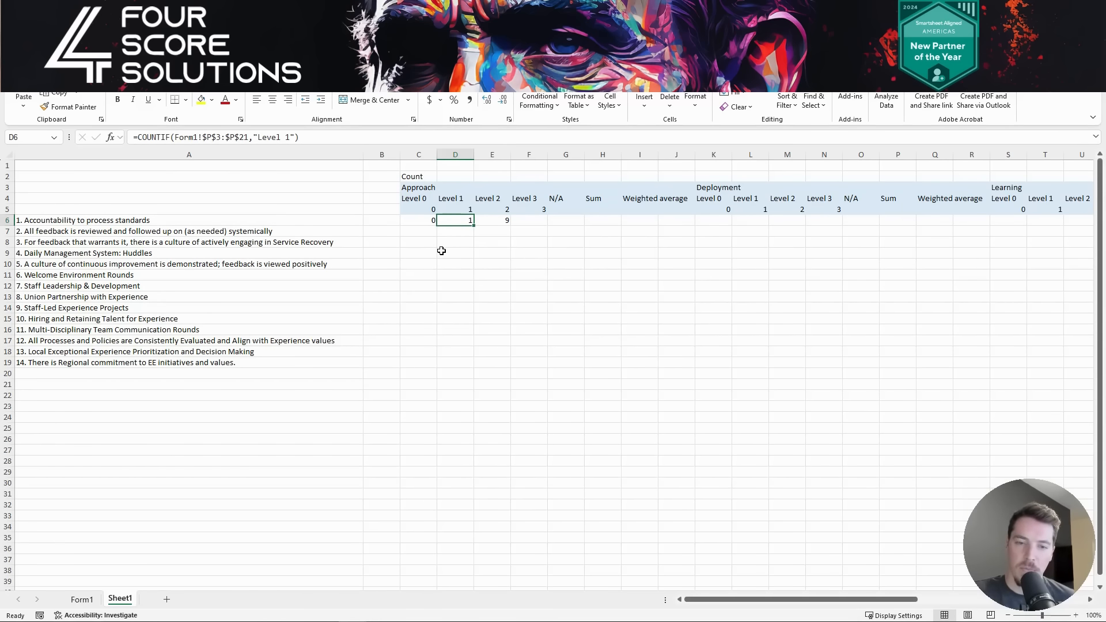
click(82, 600)
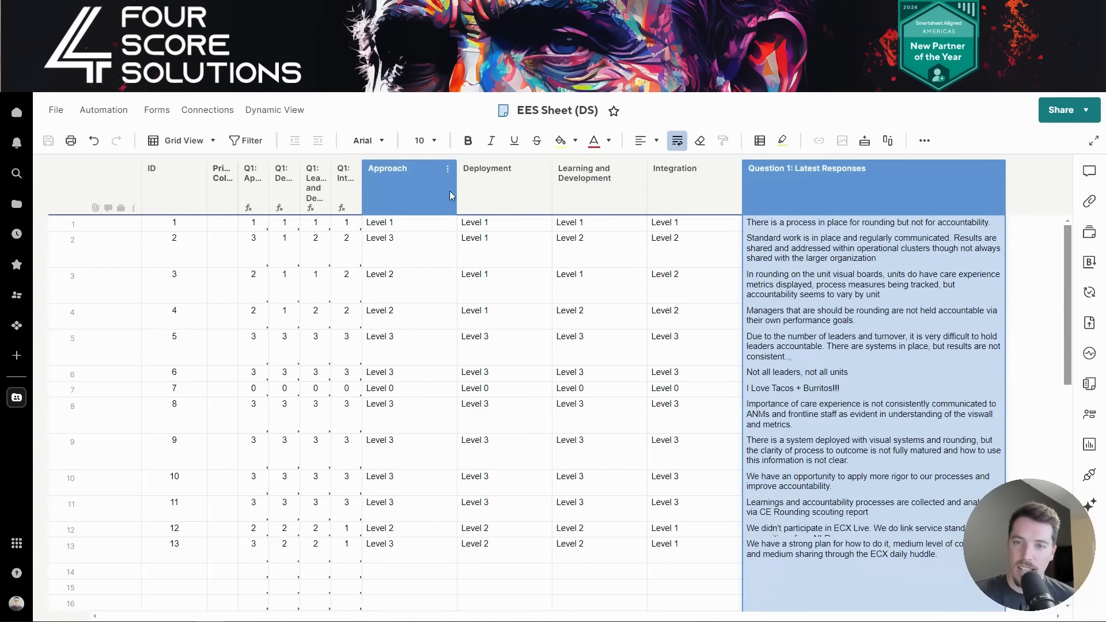
shift+click(696, 199)
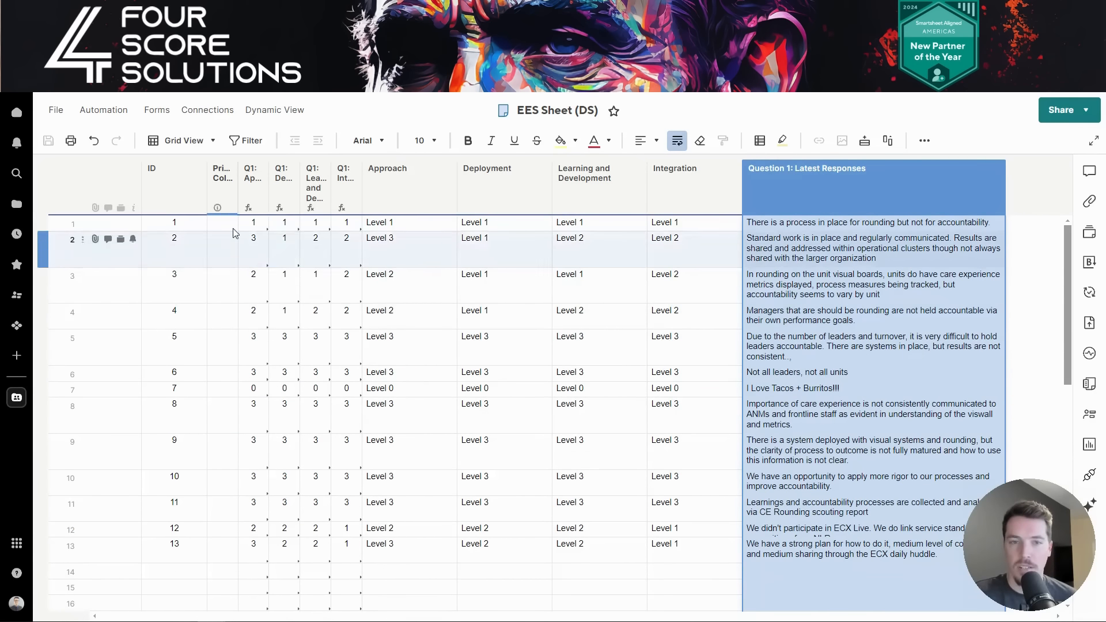
click(256, 318)
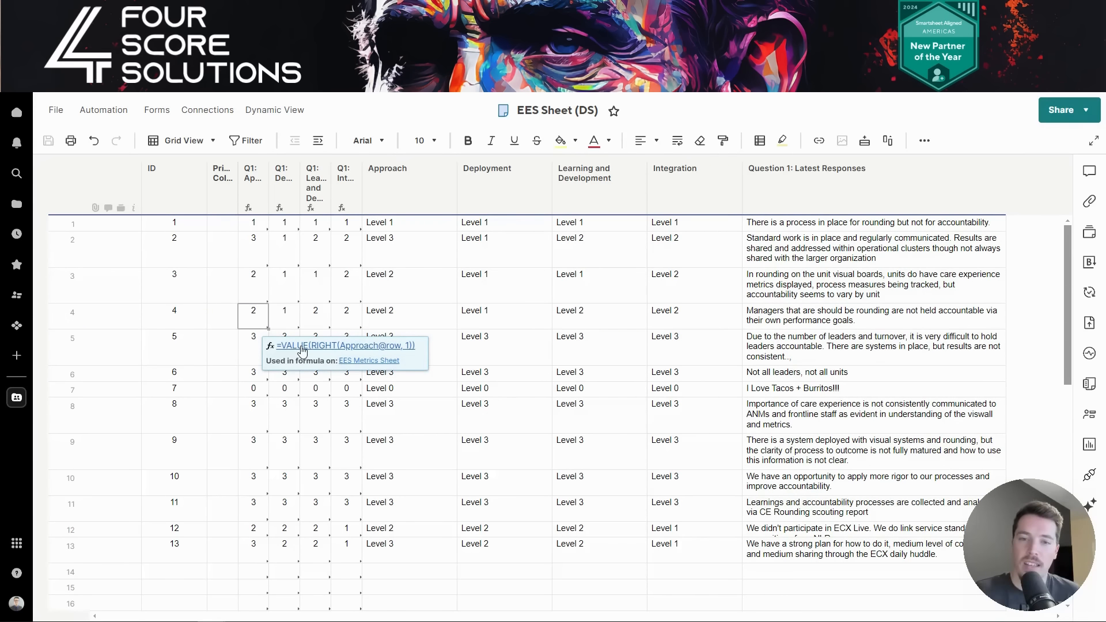
click(415, 322)
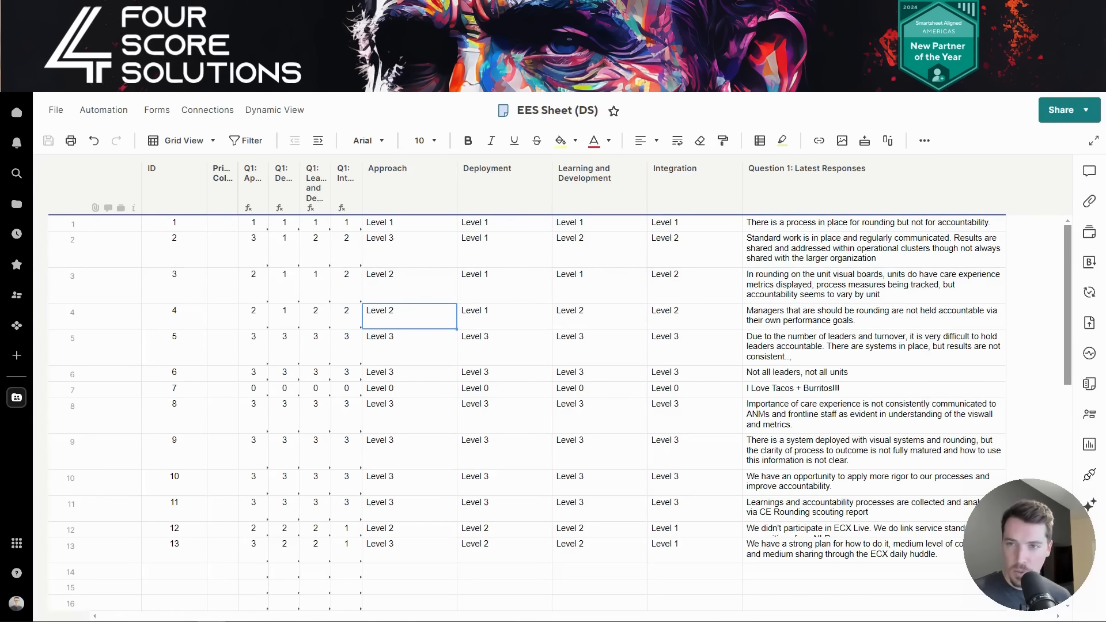
- Scroll through the EES Dashboard's survey charts and response tables
click(426, 13)
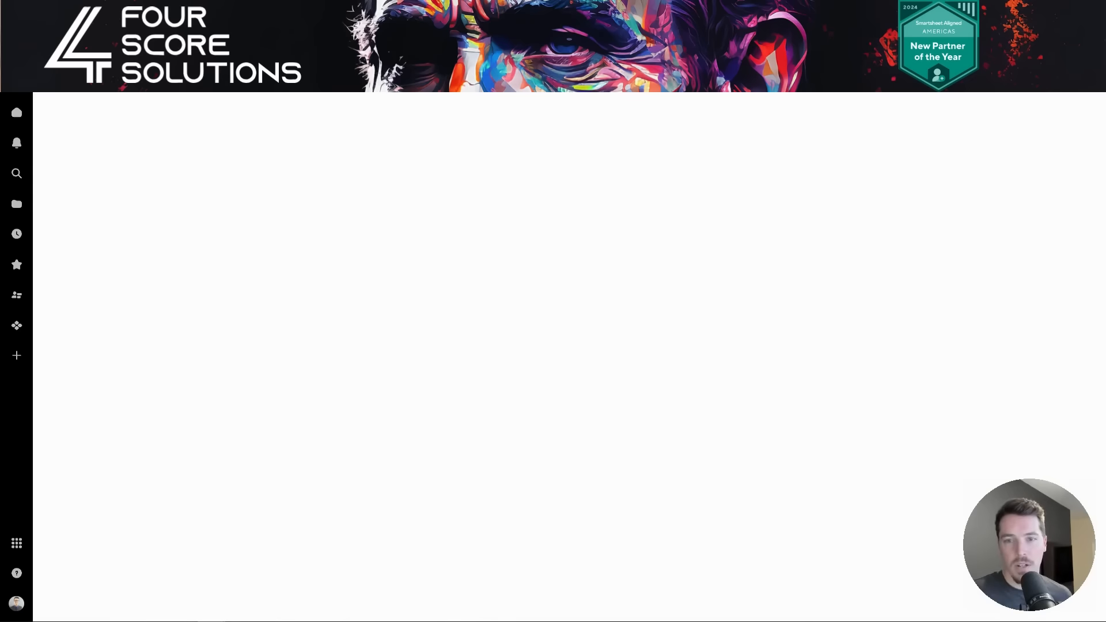
scroll(880, 351, down, 5)
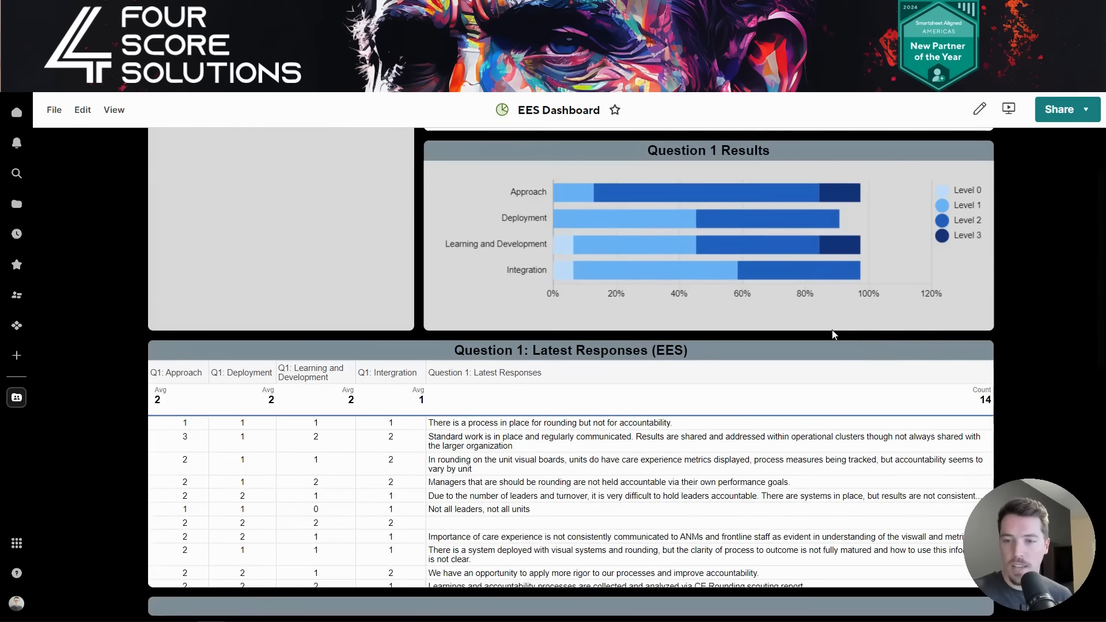
scroll(773, 321, down, 7)
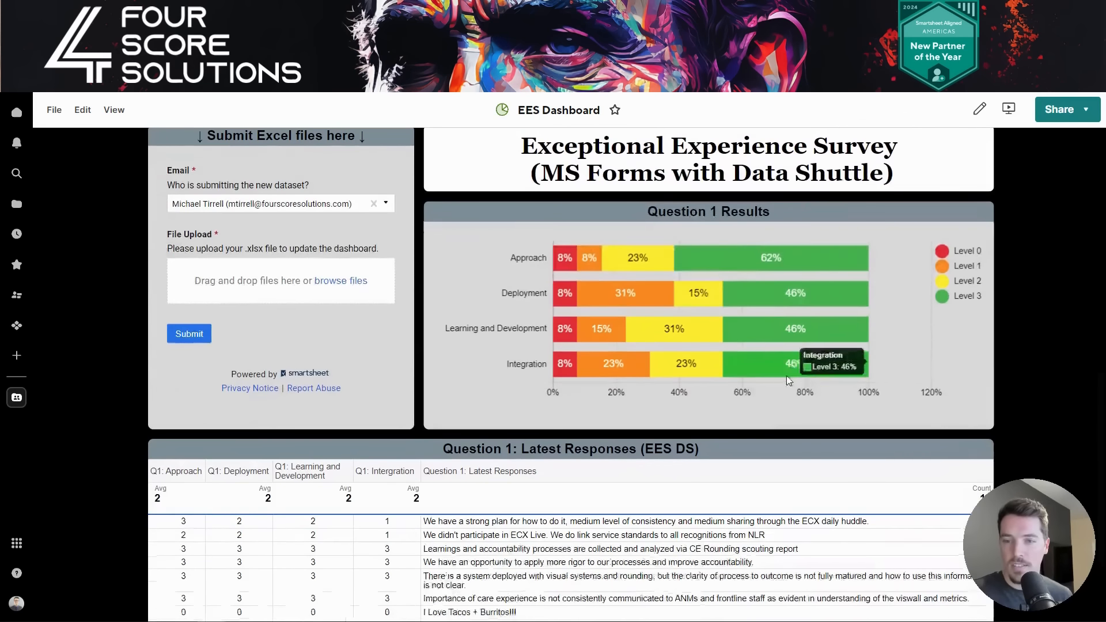
scroll(707, 258, up, 1)
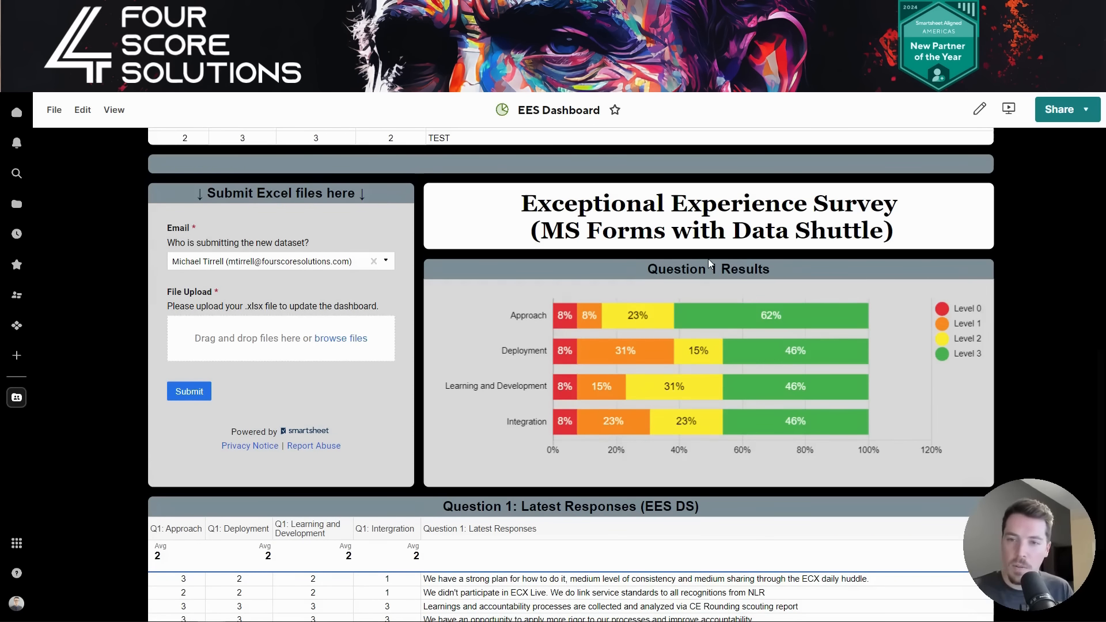
scroll(714, 280, down, 1)
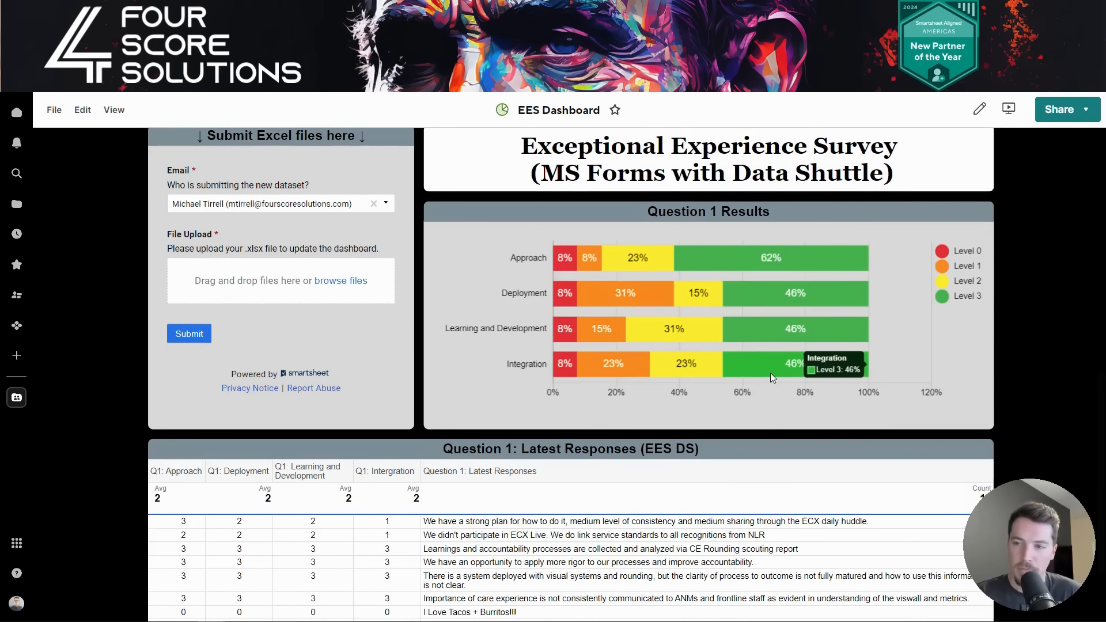
scroll(760, 378, down, 2)
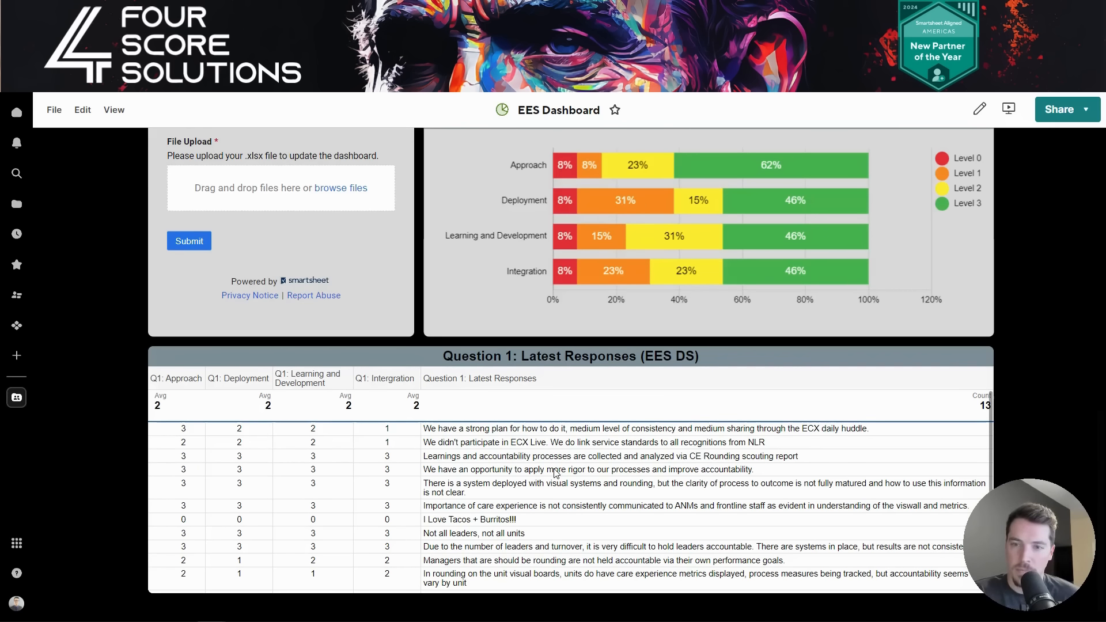
scroll(553, 469, up, 5)
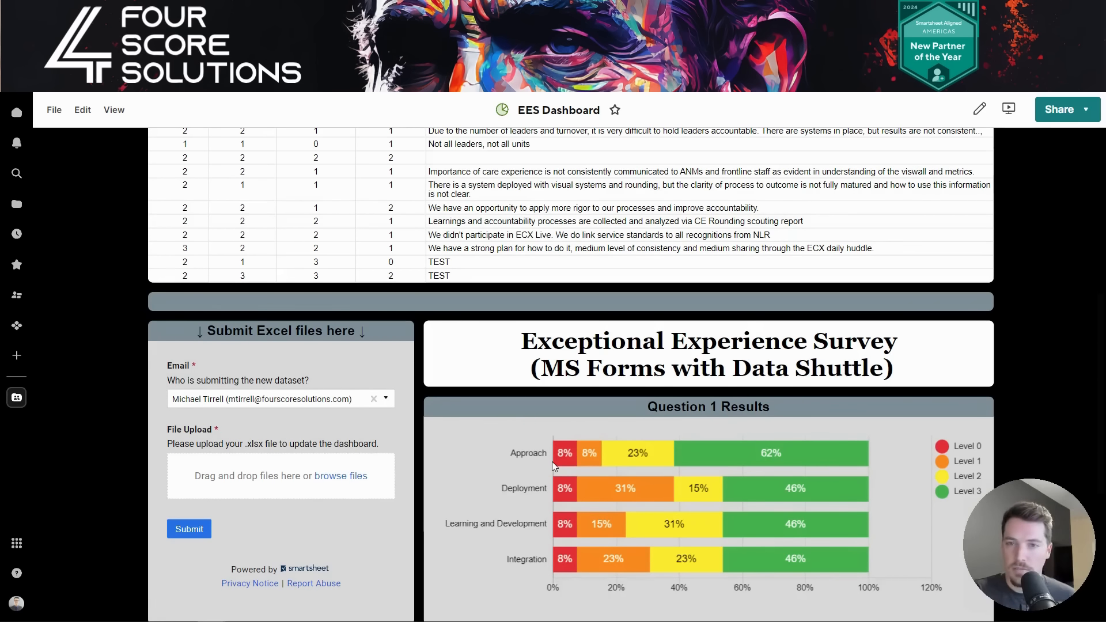
scroll(553, 461, up, 6)
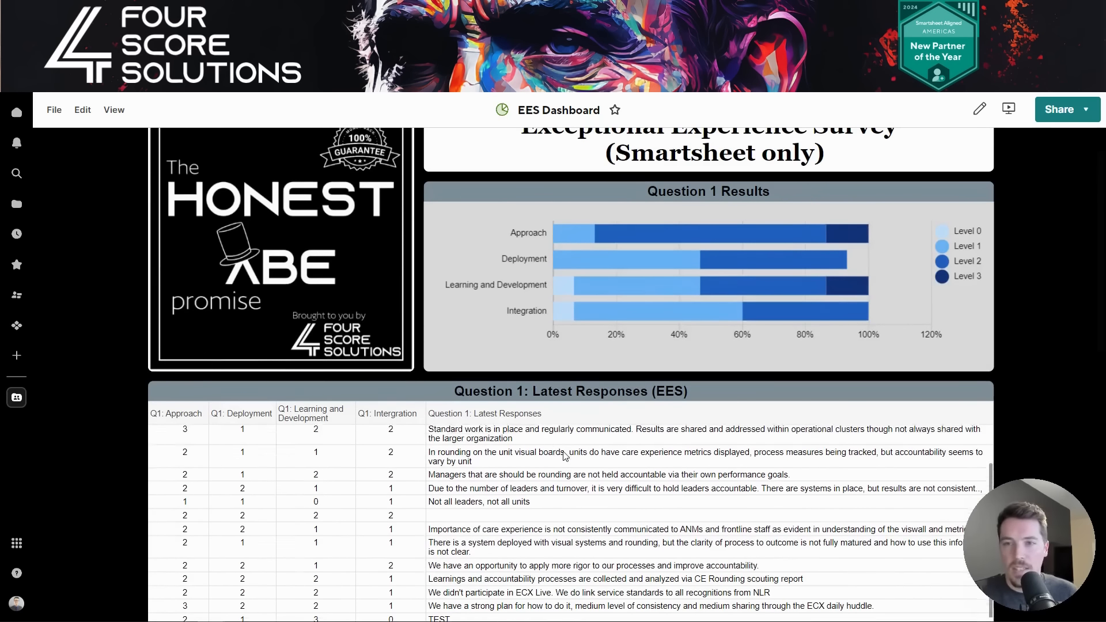
scroll(564, 456, up, 2)
scroll(665, 295, up, 1)
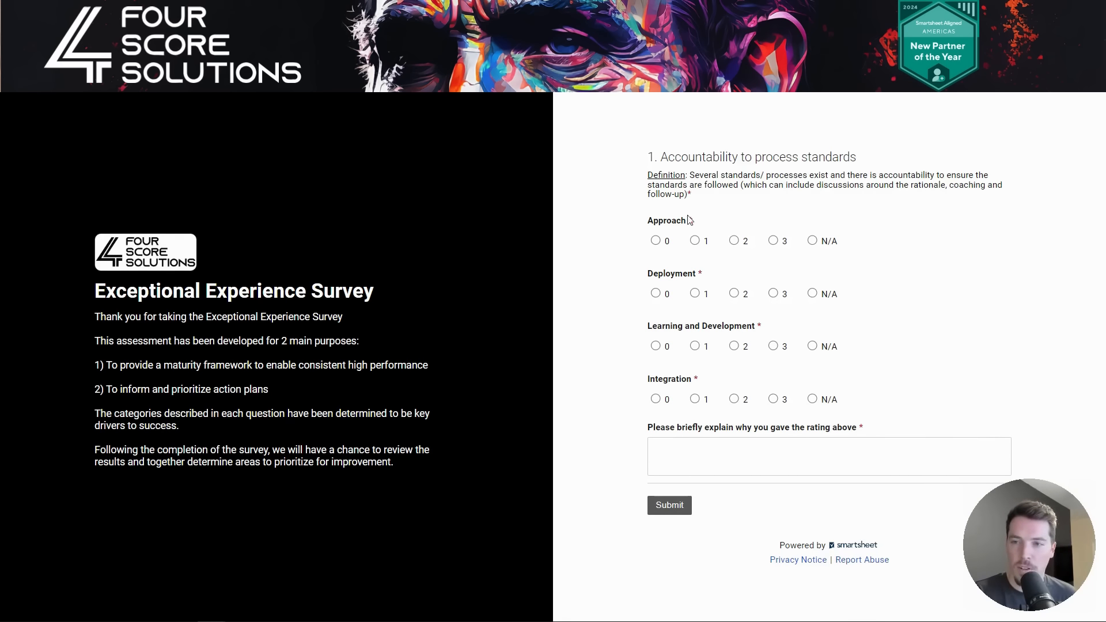
- Submit a survey response rated 2, 1, 3, 2 with the explanation 'TEST'
click(734, 240)
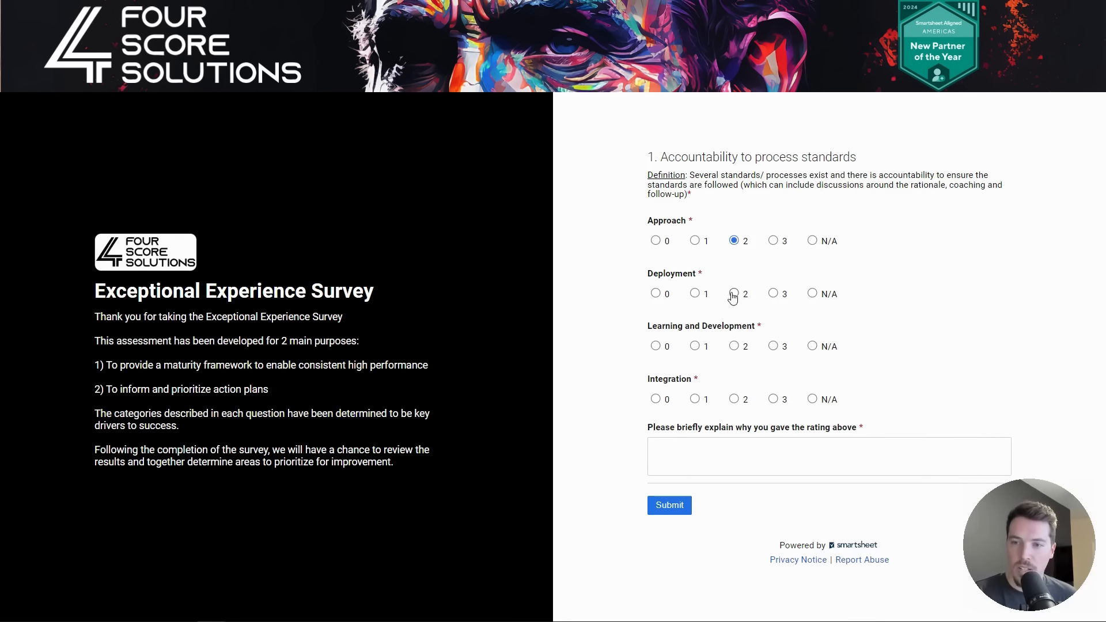
click(695, 293)
click(773, 346)
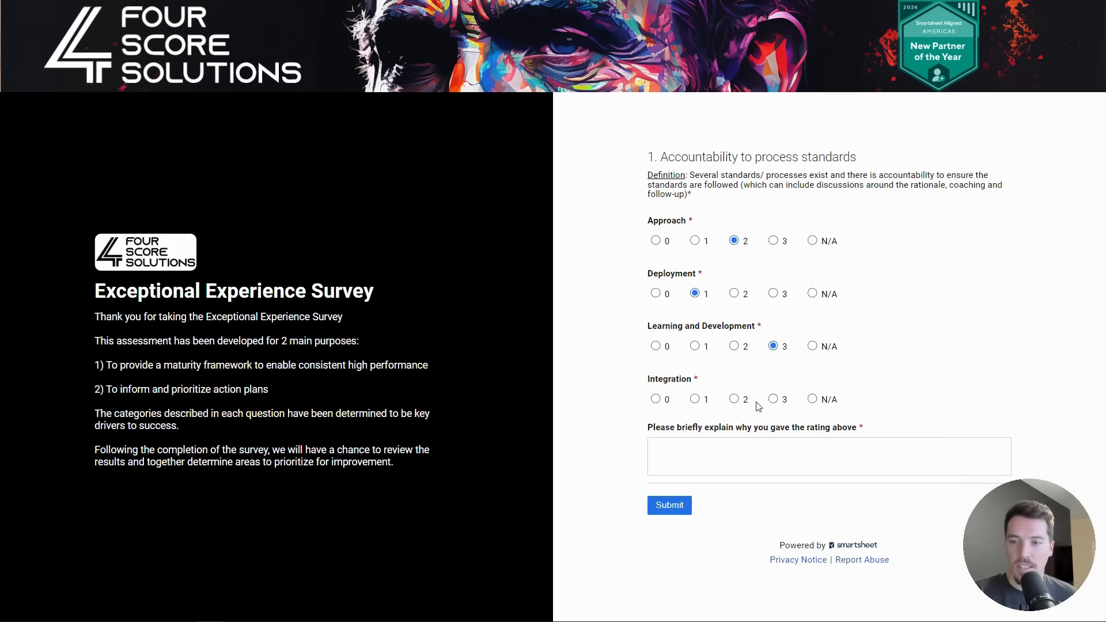
click(733, 399)
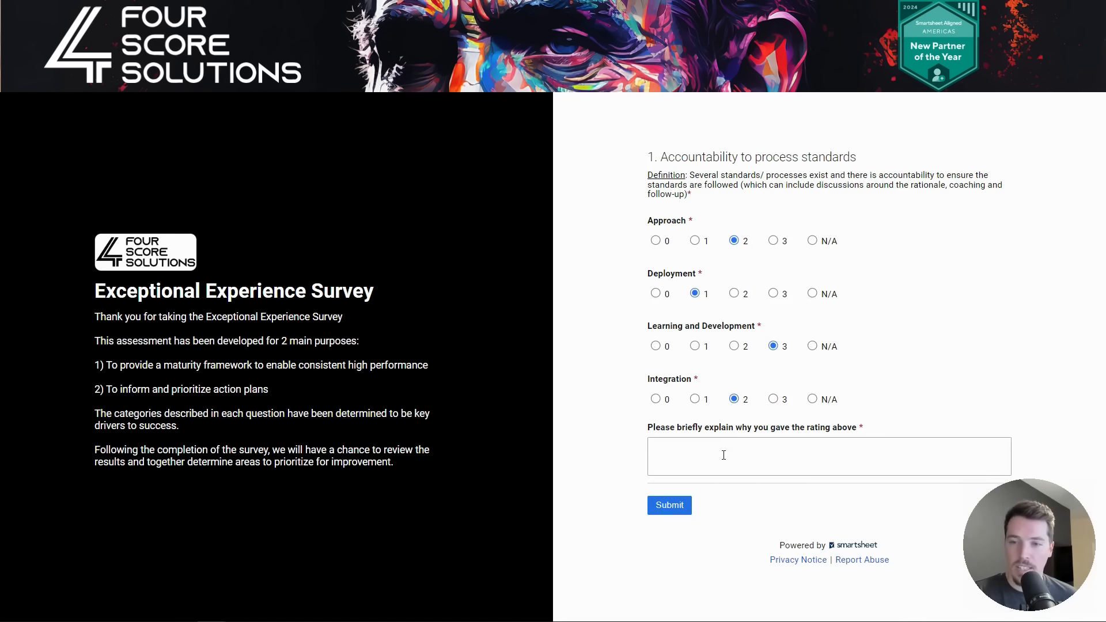
click(720, 452)
text(TEST)
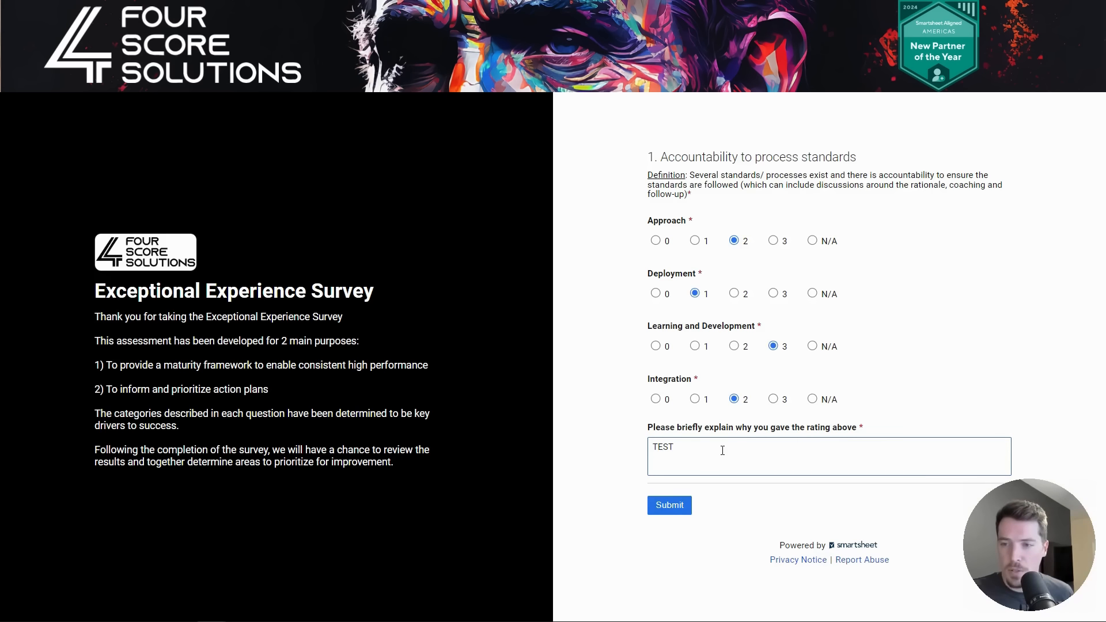
click(676, 503)
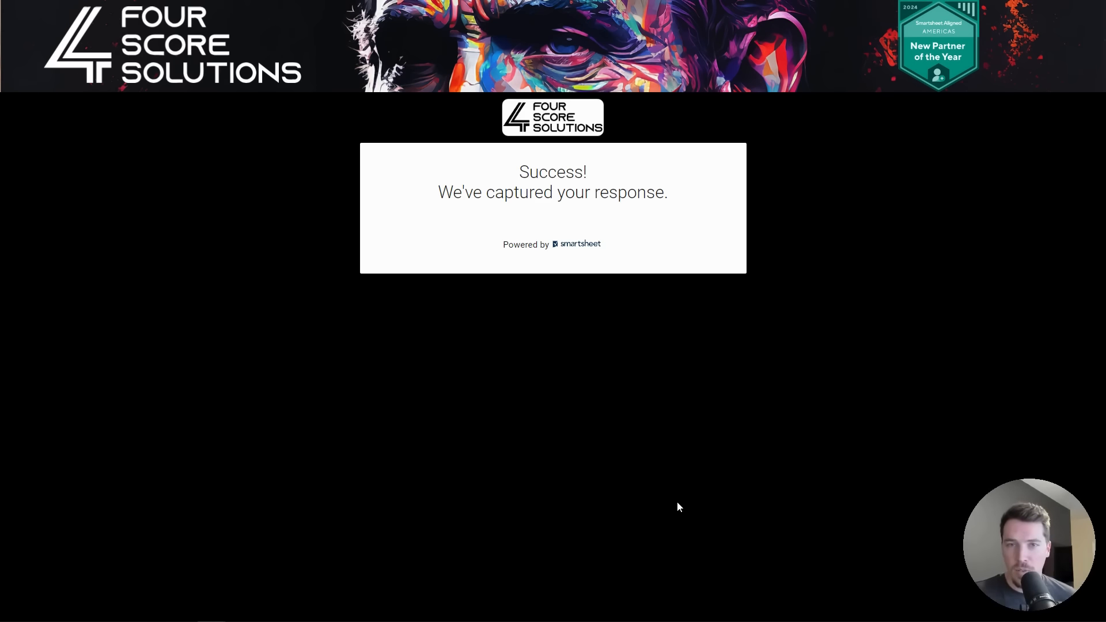
click(345, 11)
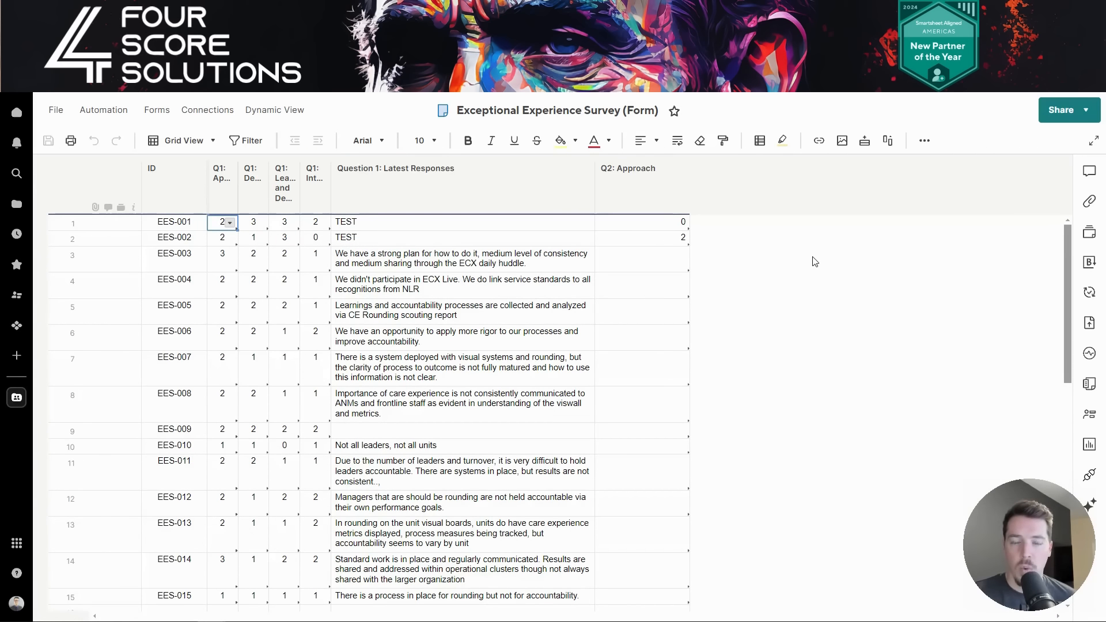
- Reload the Exceptional Experience Survey (Form) sheet and select the new EES-016 row
click(562, 211)
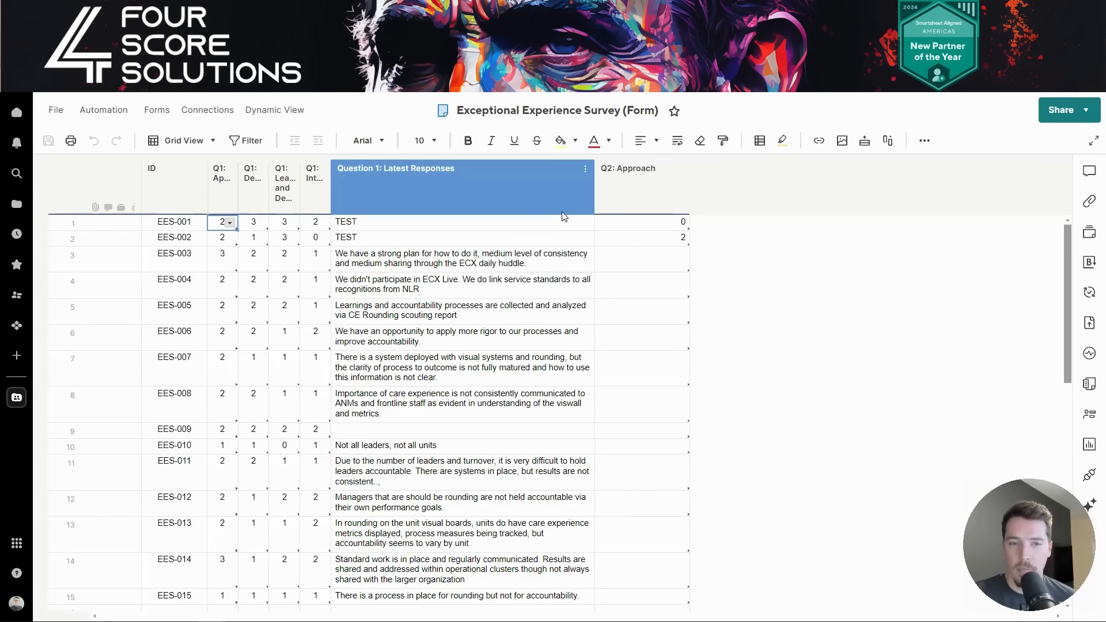
click(51, 36)
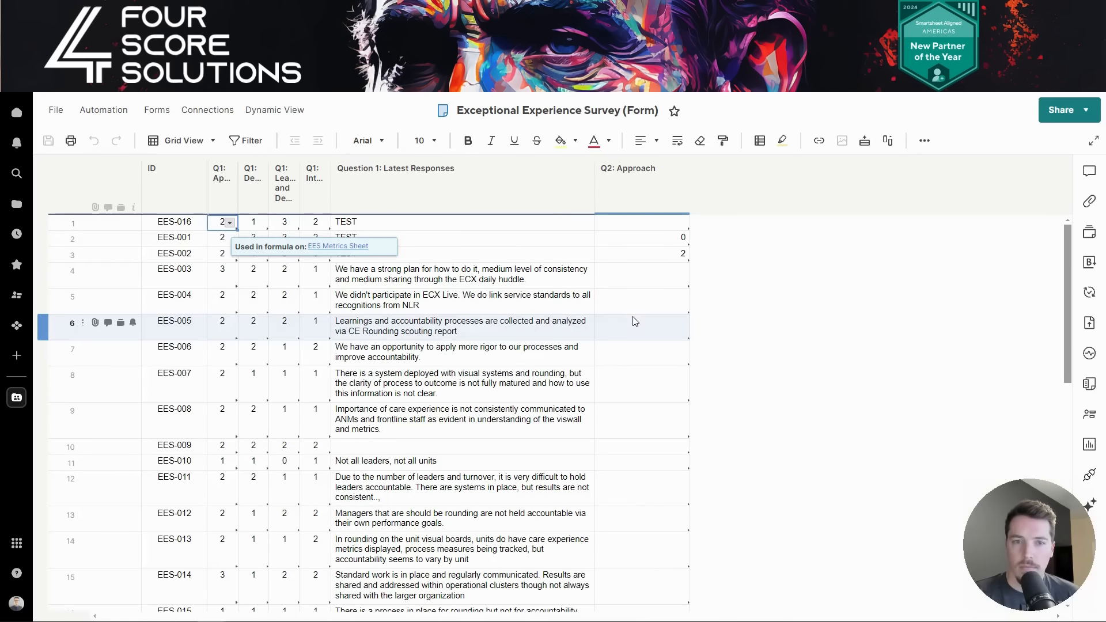
click(59, 226)
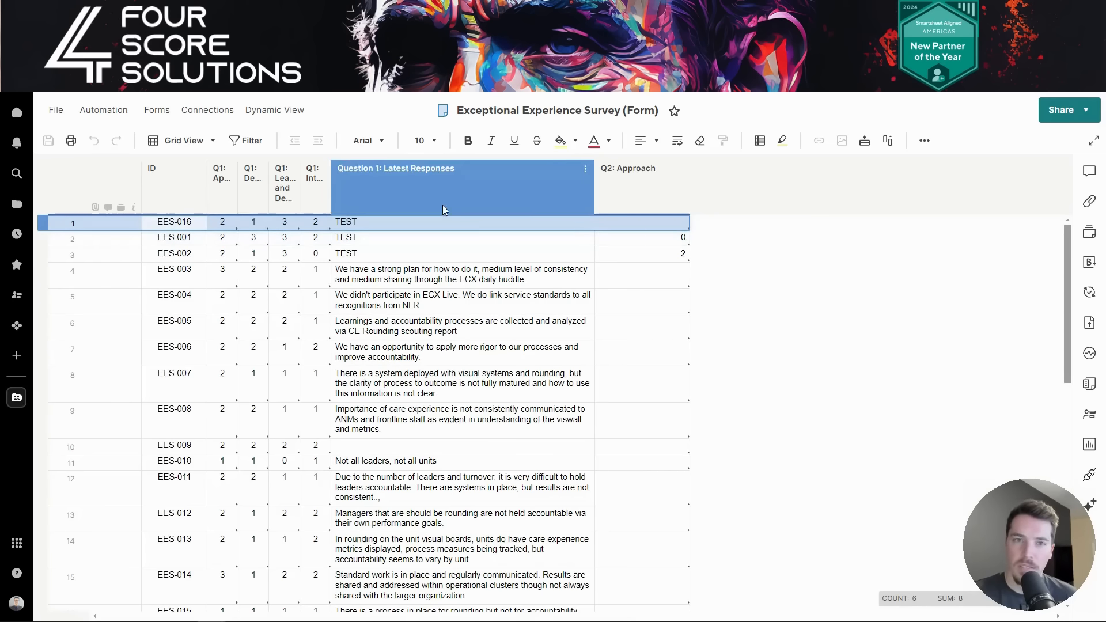
- Check the new response in the EES Dashboard table, then return to the Form sheet
click(184, 10)
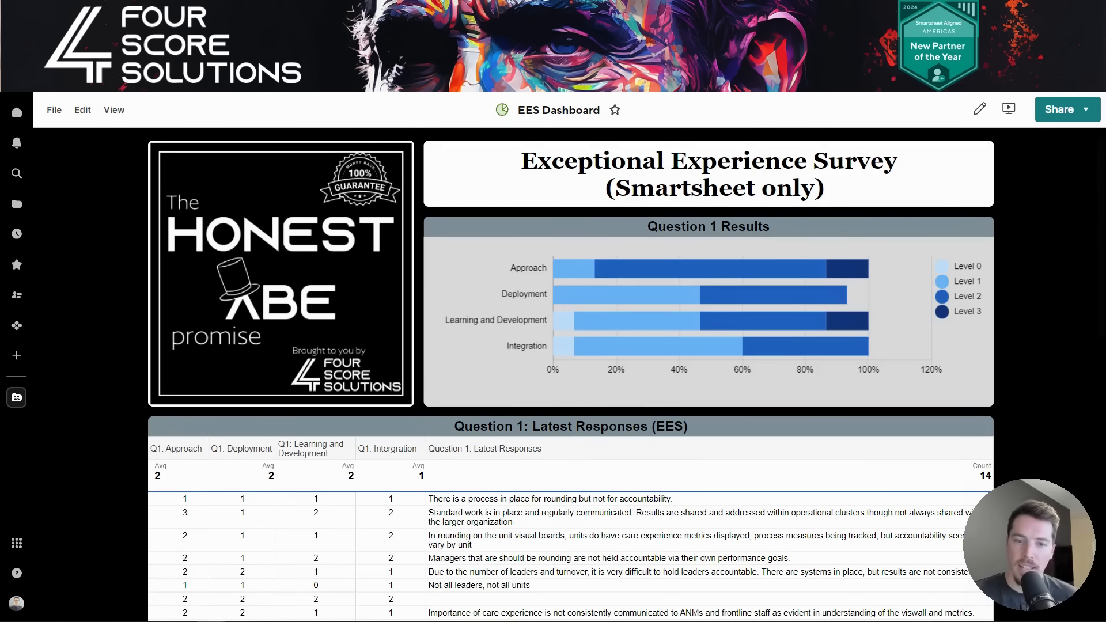
scroll(485, 359, down, 2)
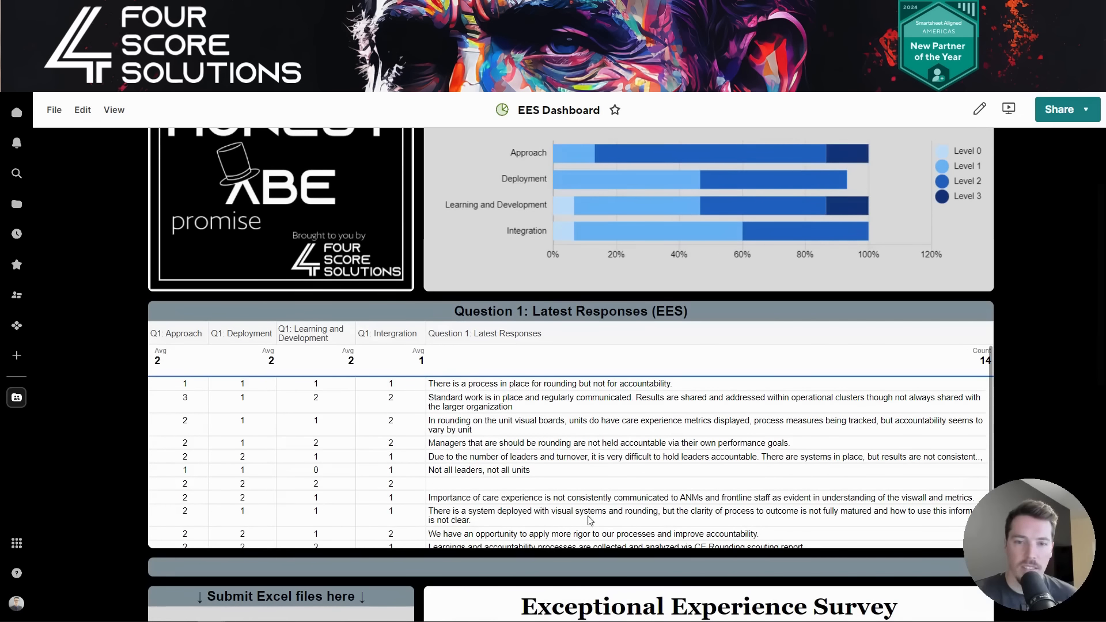
scroll(573, 429, down, 1)
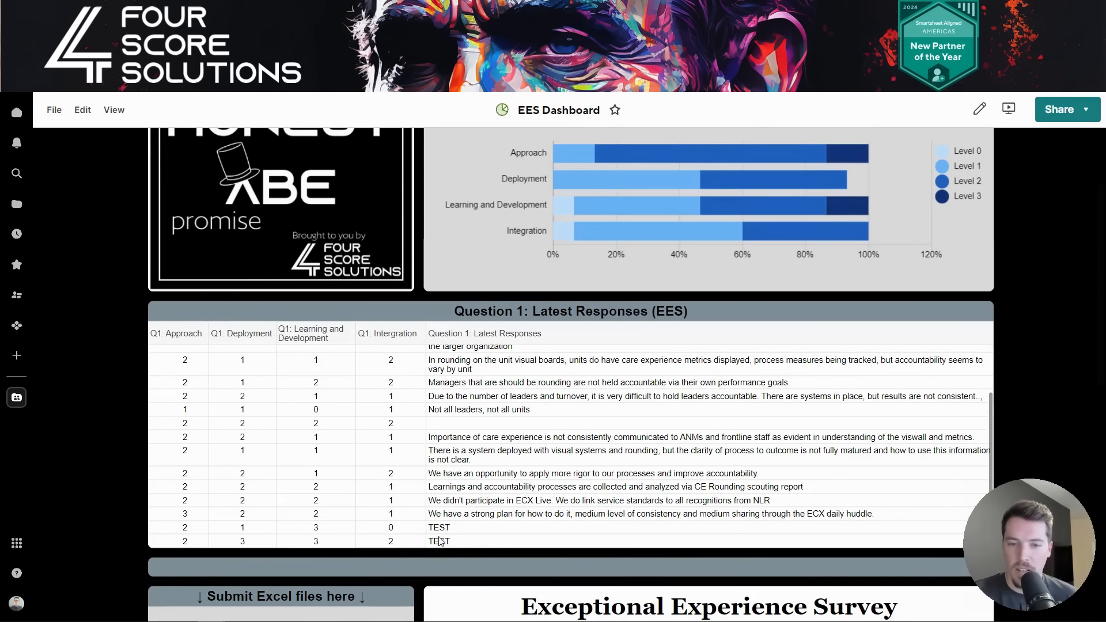
scroll(464, 538, up, 1)
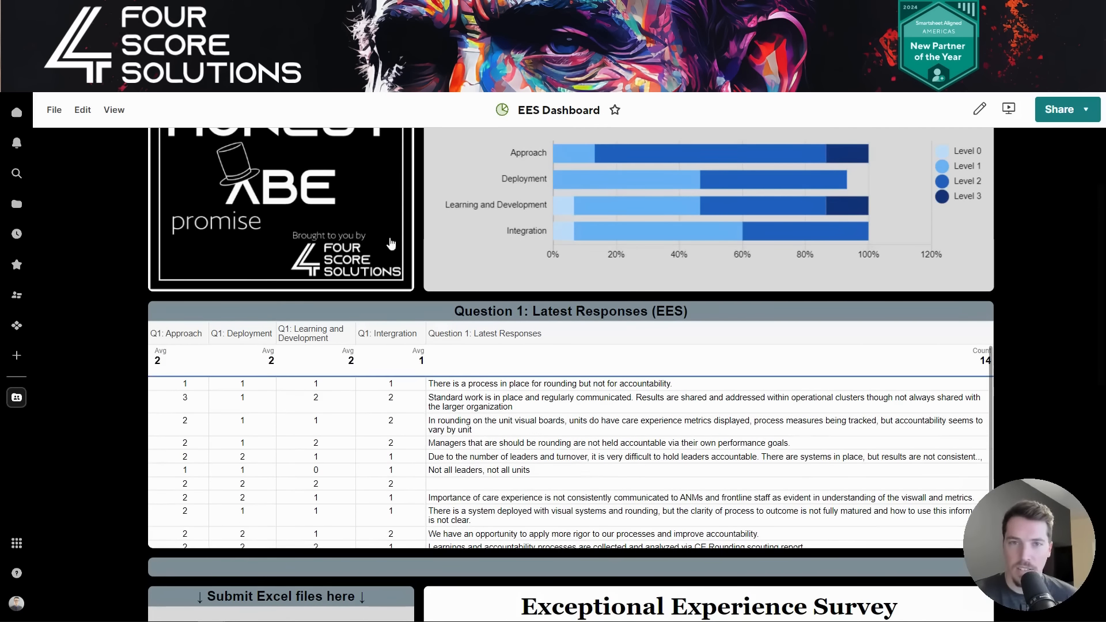
click(390, 243)
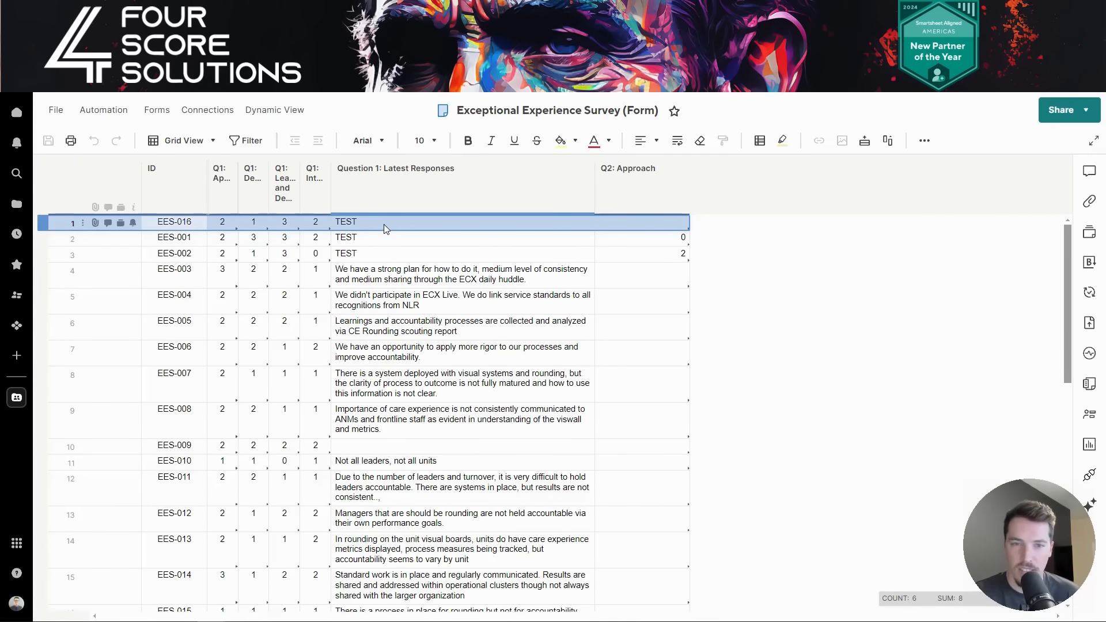
- Change the top response's Question 1 text to 'TEST 123' and check it on the dashboard
double_click(365, 223)
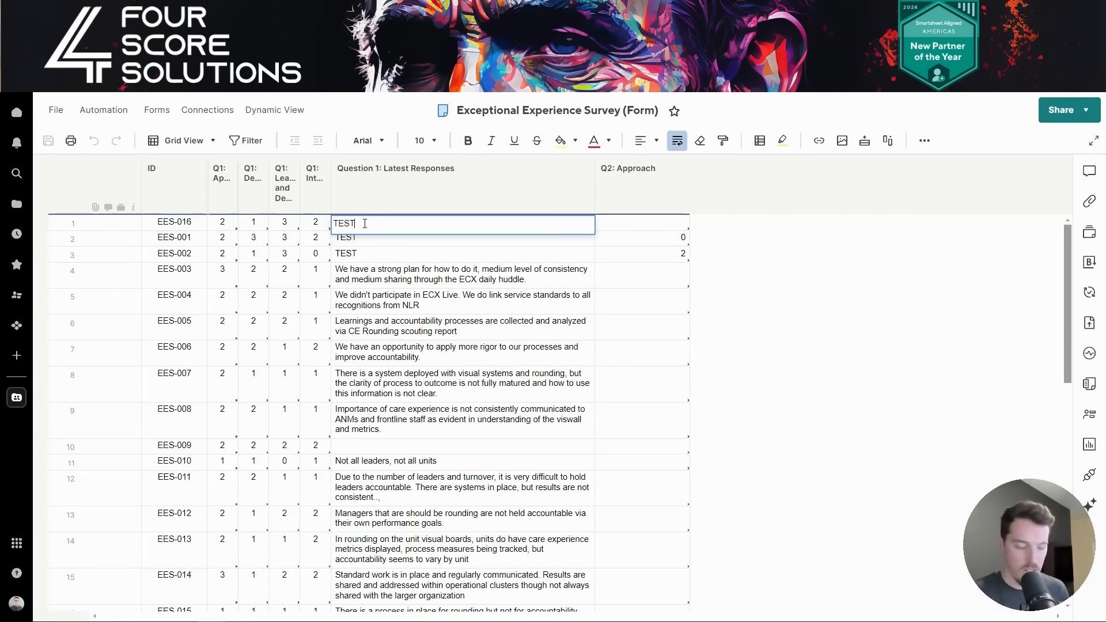
text(123)
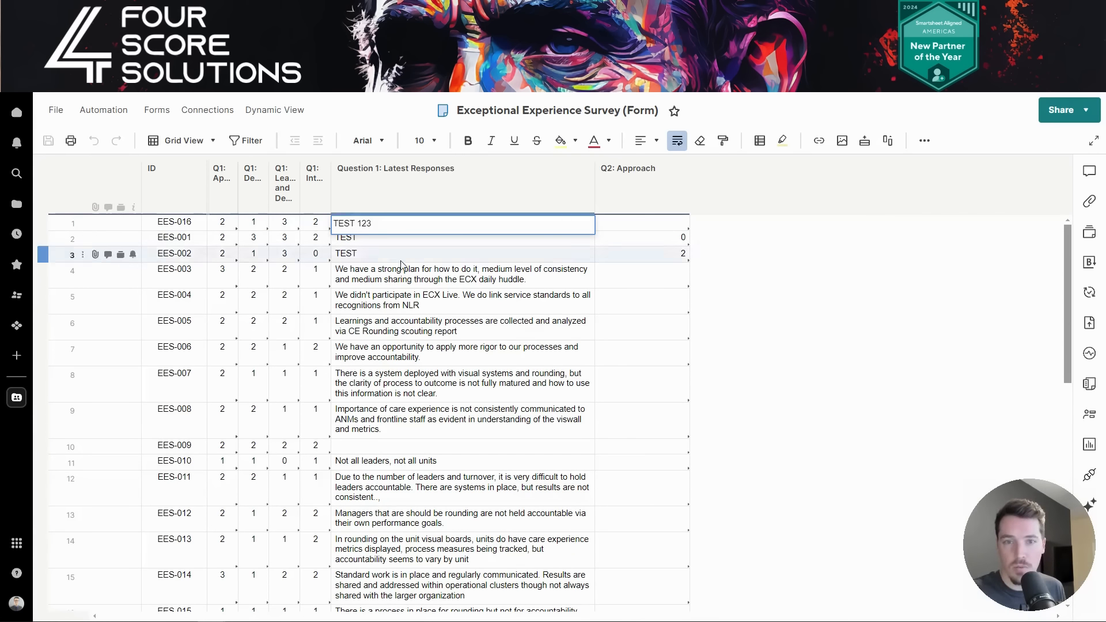
click(402, 265)
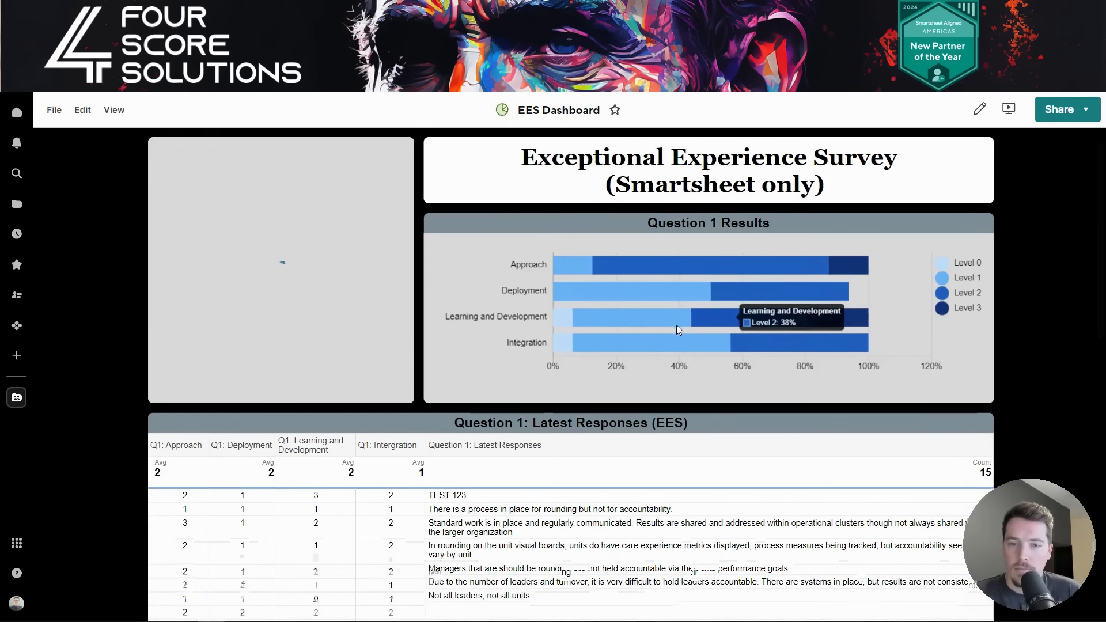
scroll(677, 325, down, 2)
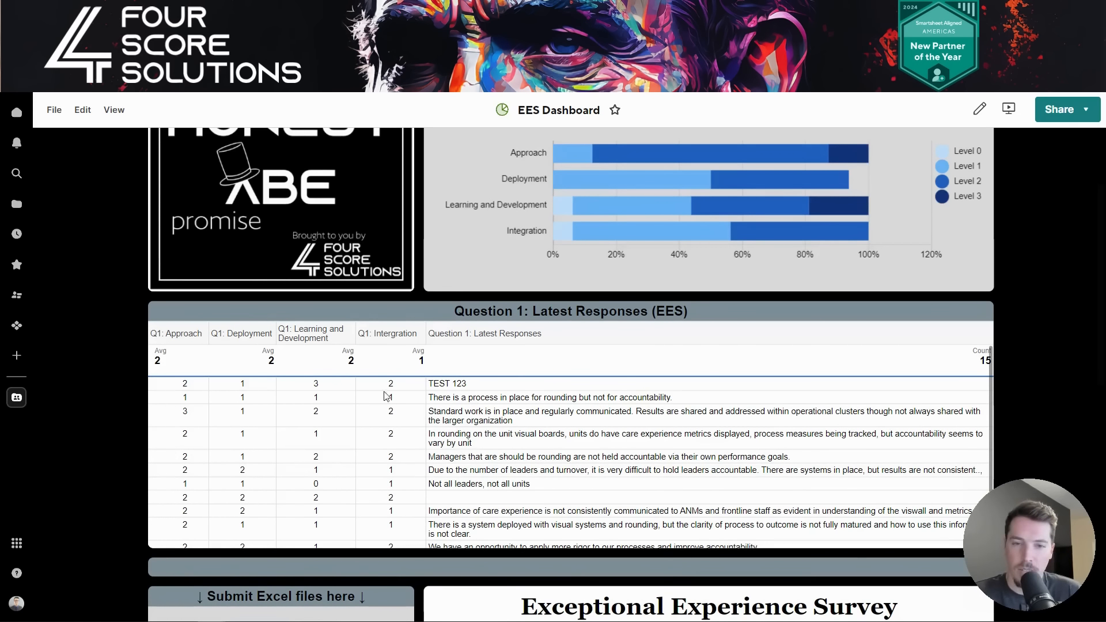
scroll(670, 344, up, 2)
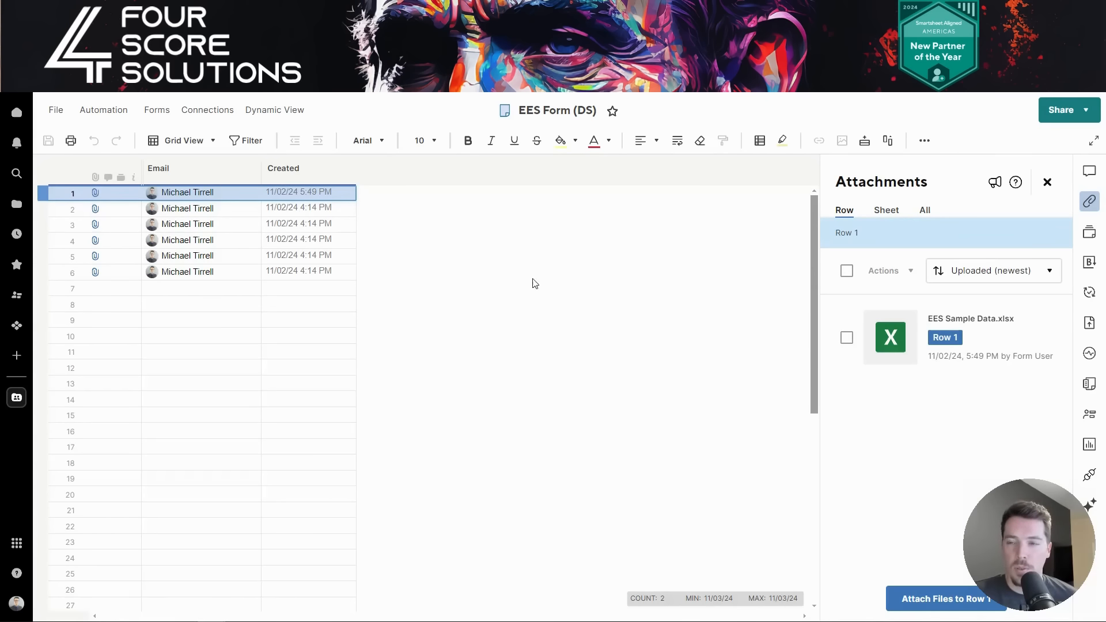
- Inspect the Q1: Approach column formulas in EES Sheet (DS) and select response 7
mouse_move(992, 337)
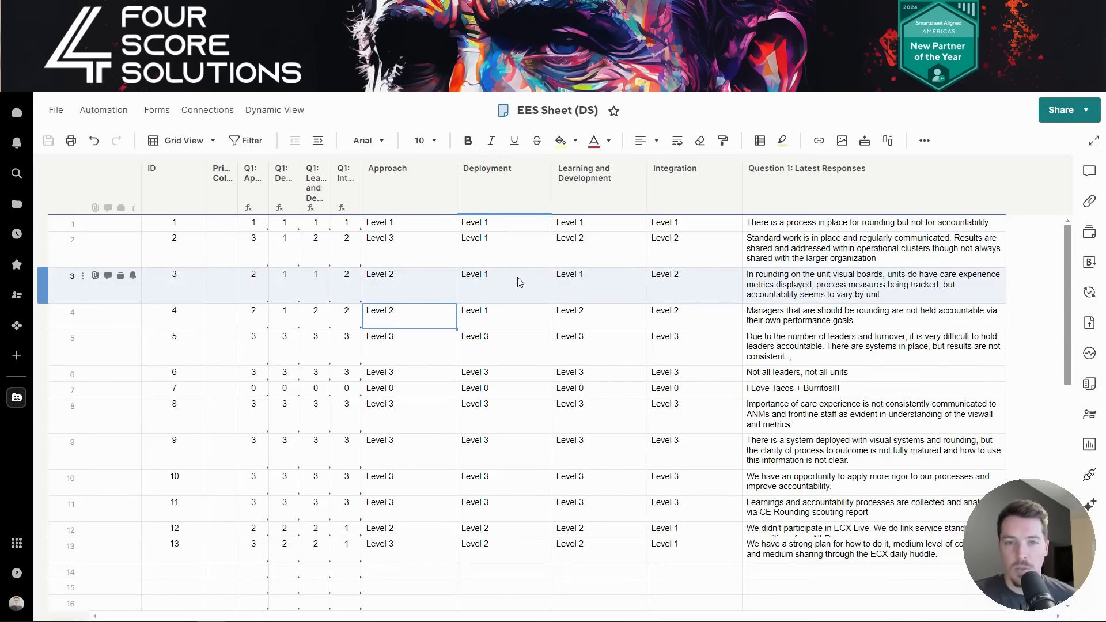
click(256, 199)
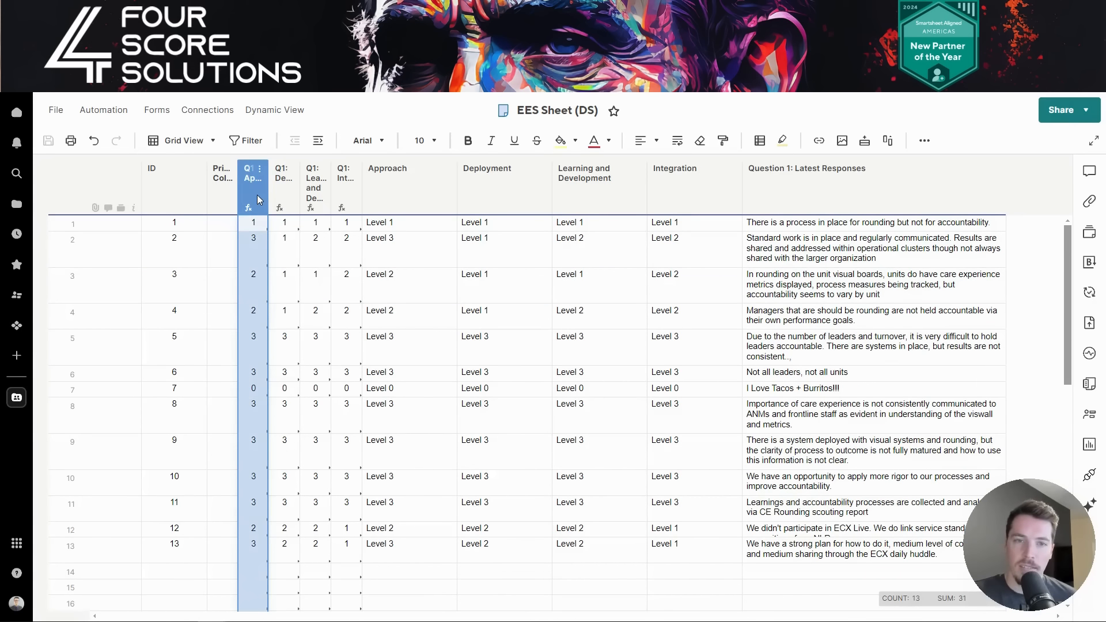
click(259, 249)
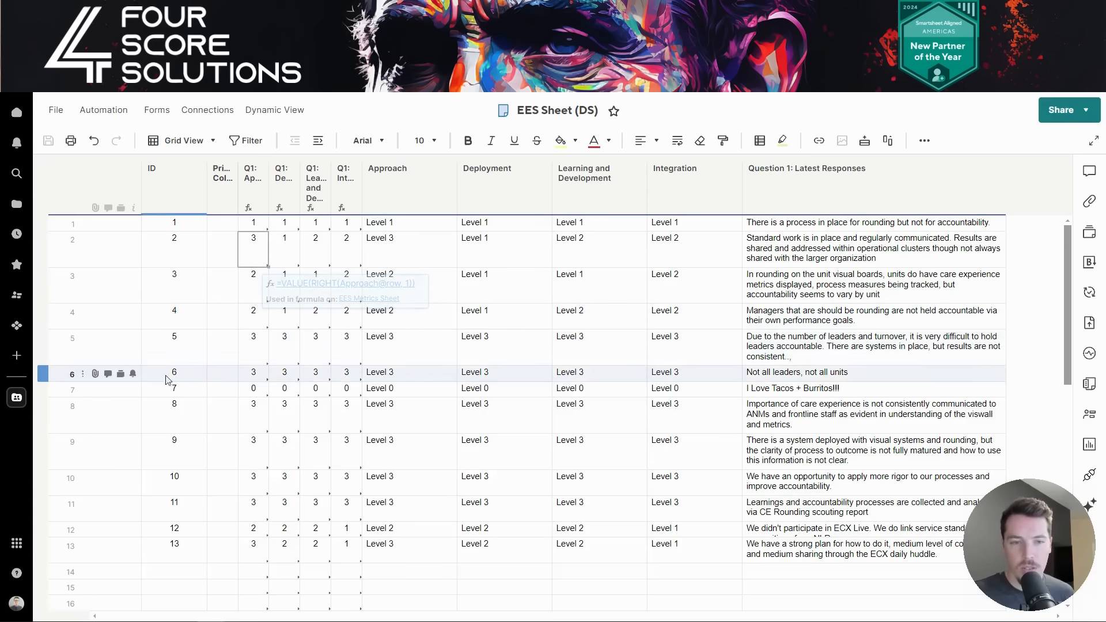
click(73, 391)
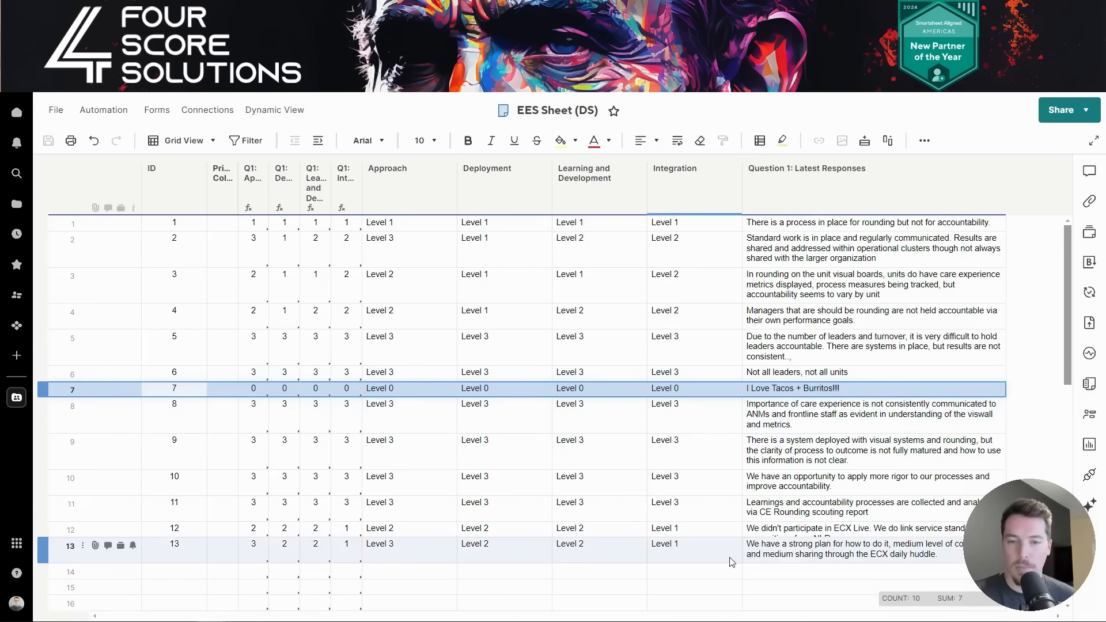
- Bring the EES Sample Data workbook forward and select response 7's row
mouse_move(352, 621)
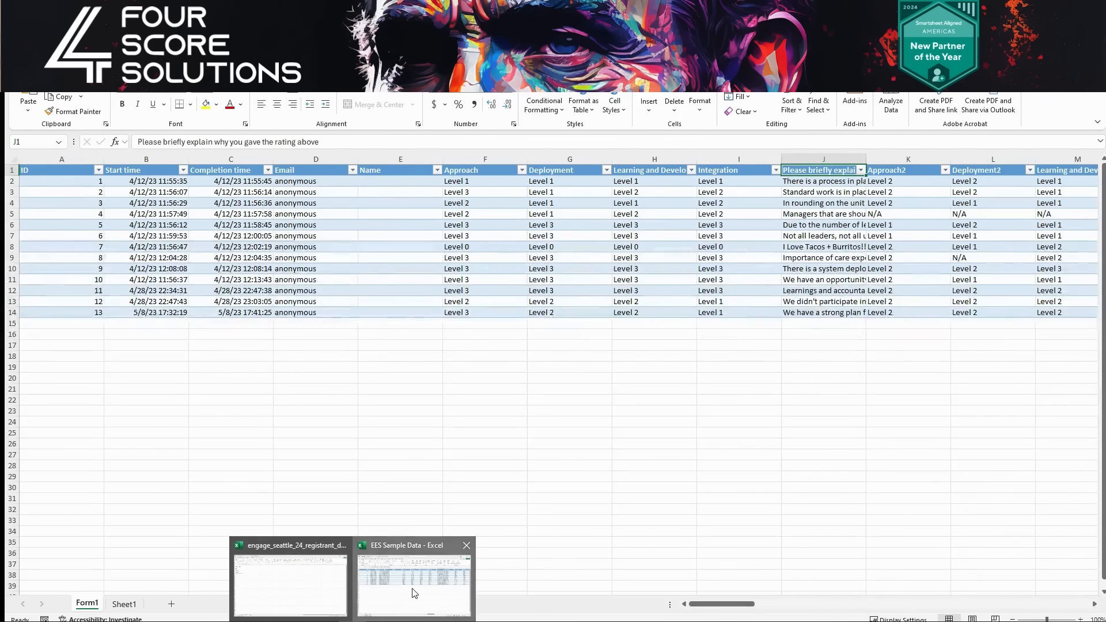
click(414, 594)
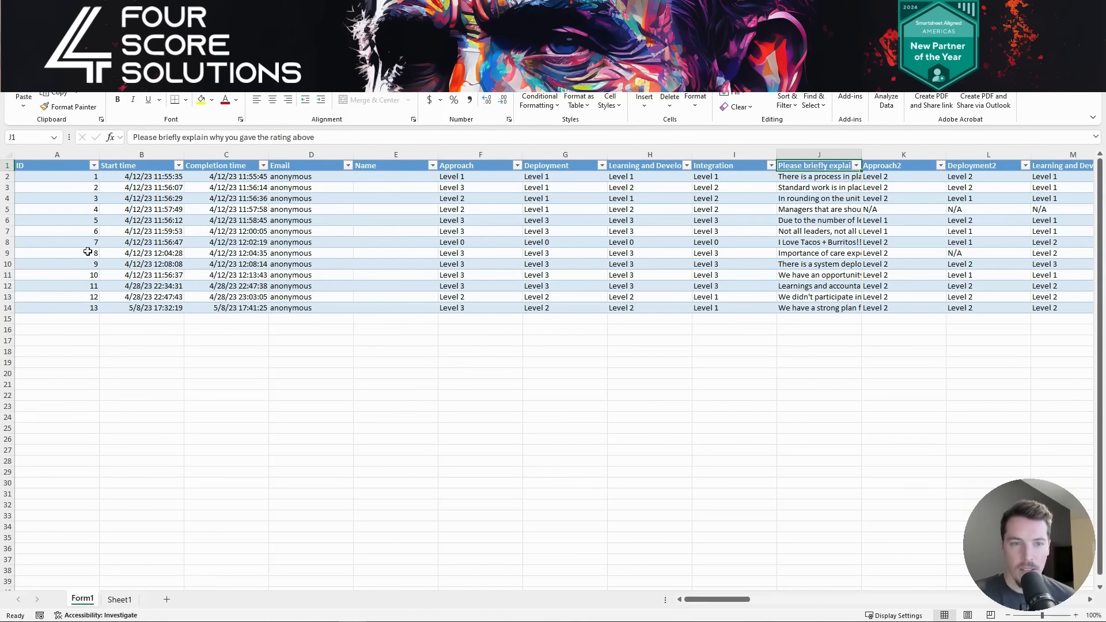
click(3, 242)
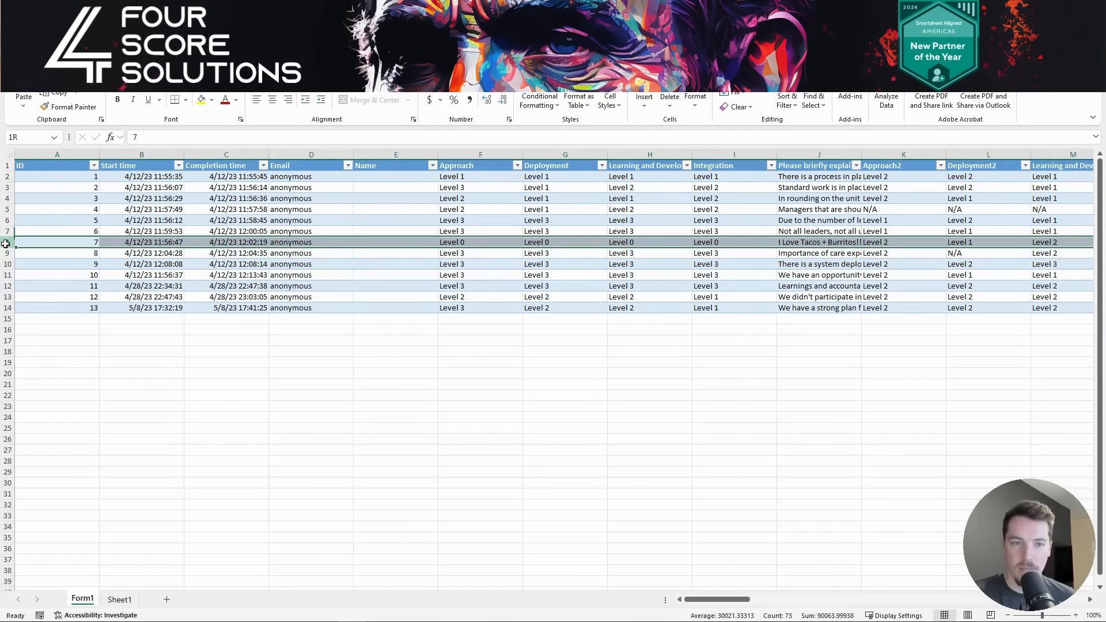
- Set response 7's four levels to Level 2, Level 3, Level 2, Level 3
click(479, 242)
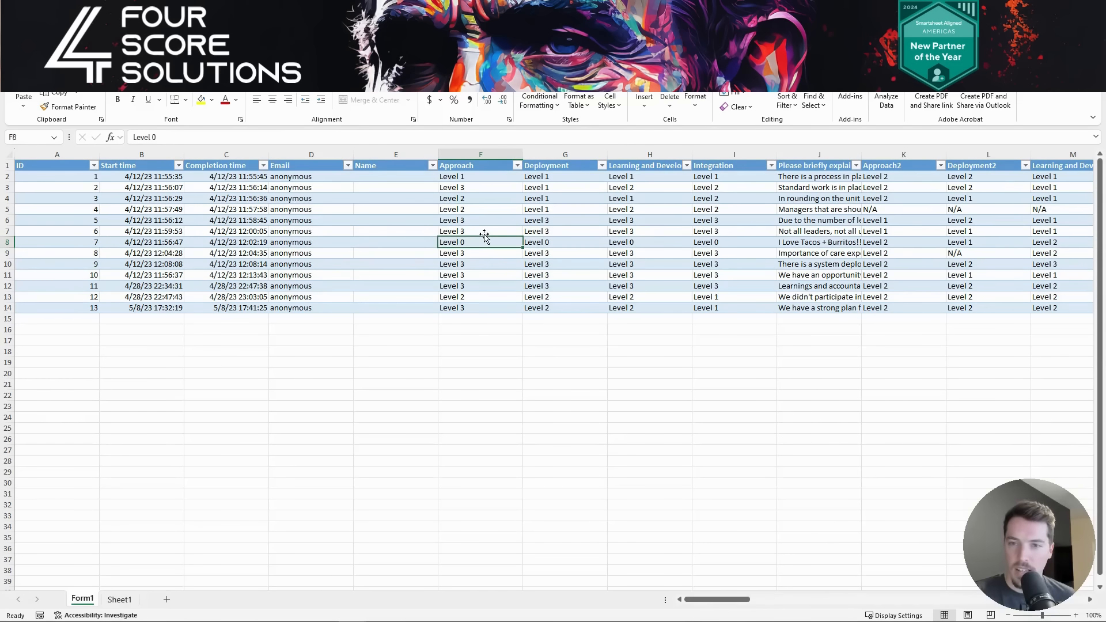
mouse_move(485, 237)
mouse_down()
mouse_move(662, 249)
mouse_move(492, 239)
mouse_up()
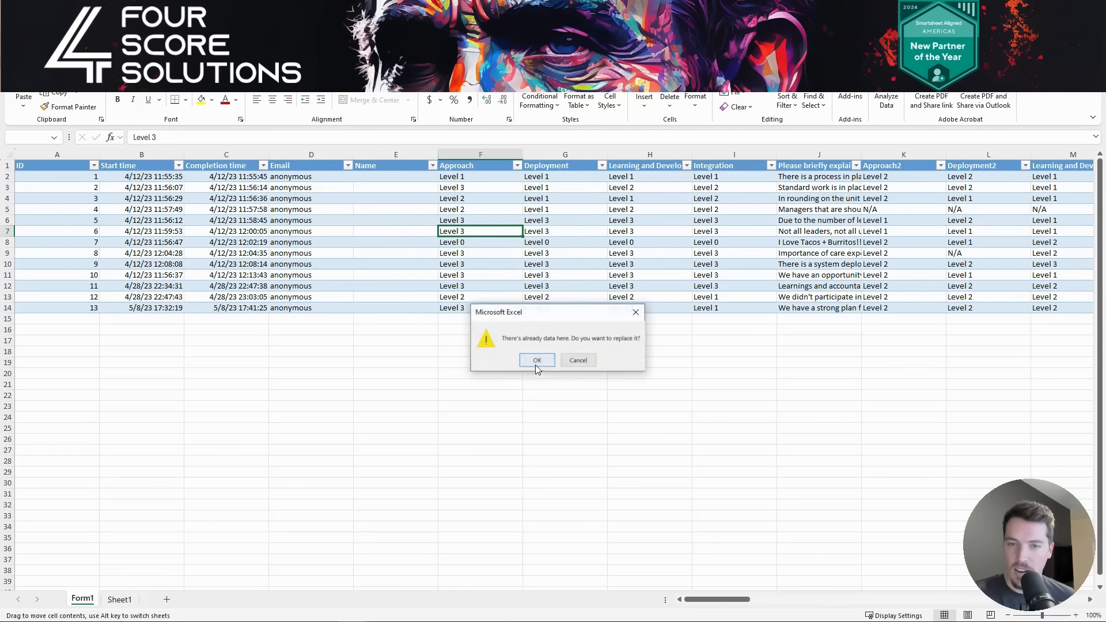
click(579, 361)
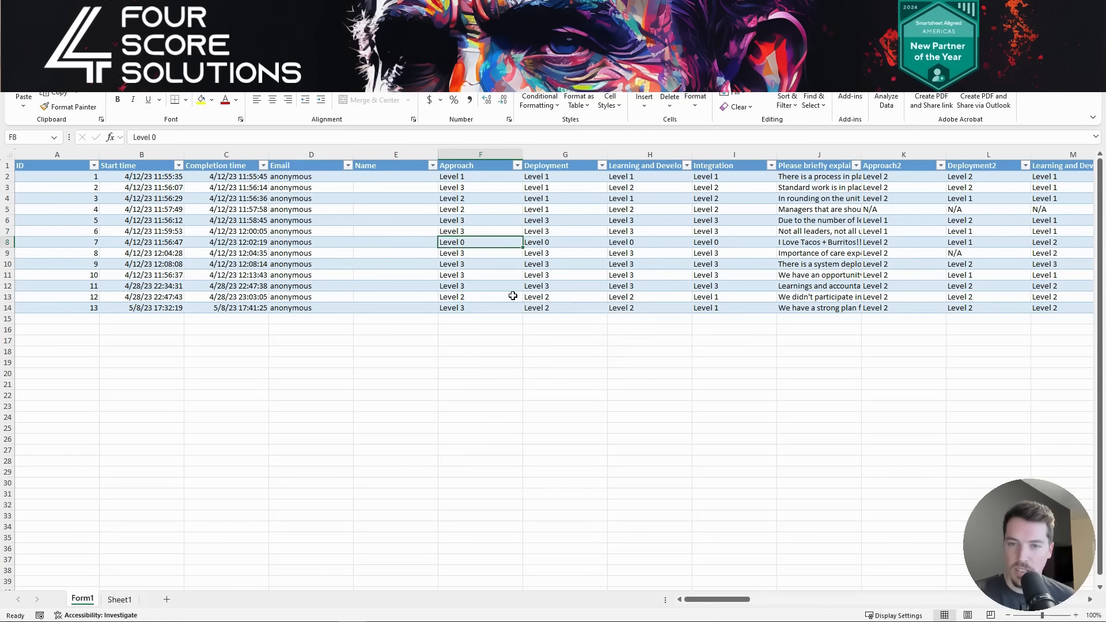
double_click(484, 241)
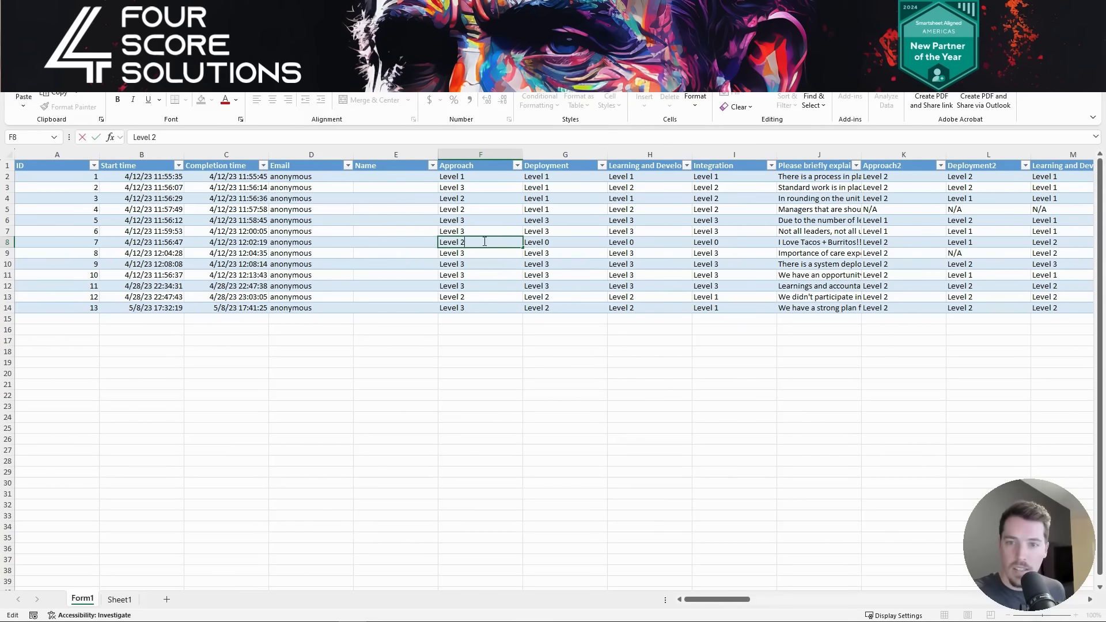
double_click(558, 241)
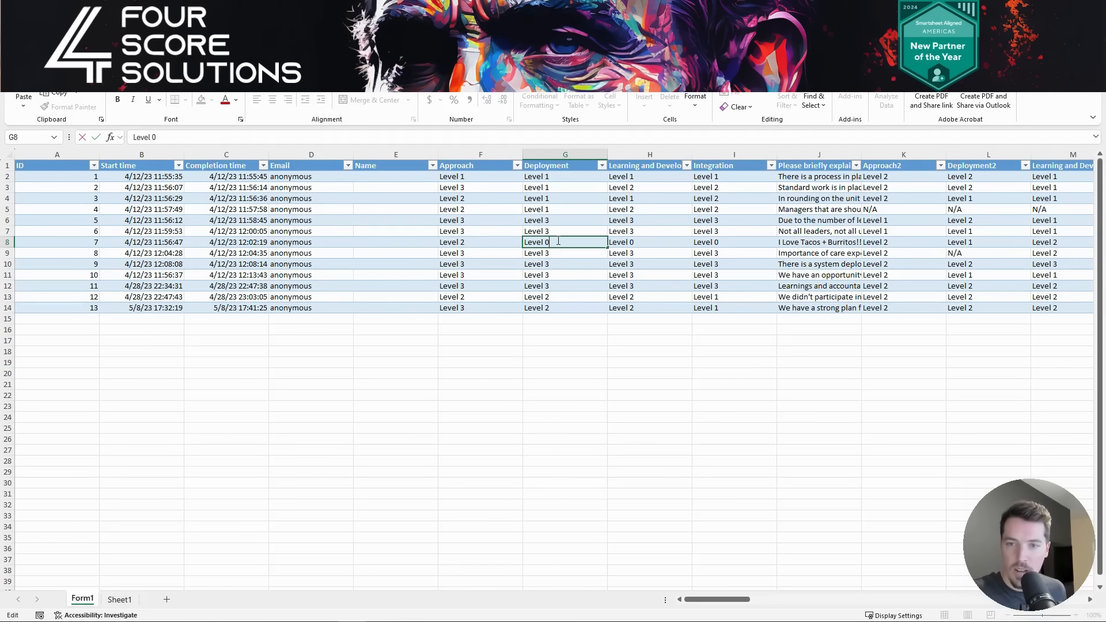
text(3)
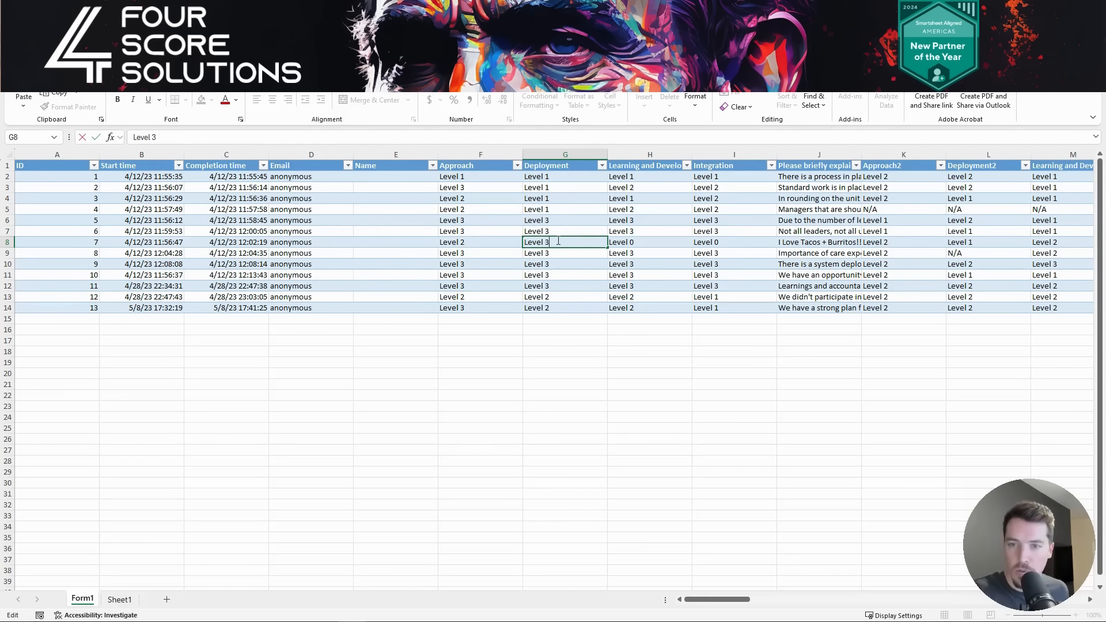
double_click(638, 241)
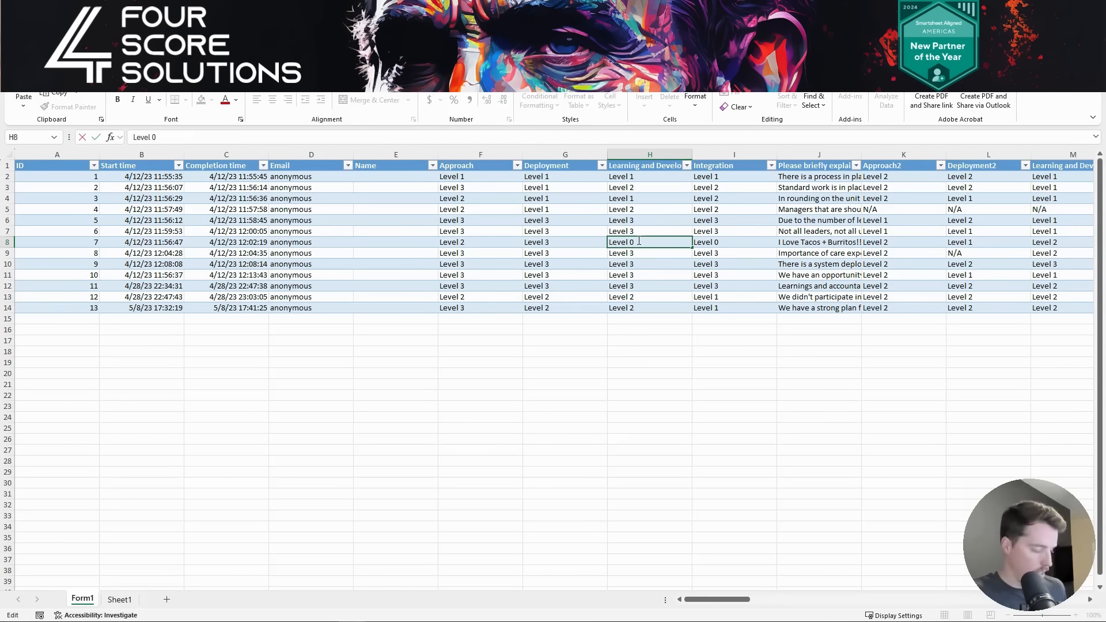
key(BackSpace)
text(2)
click(722, 242)
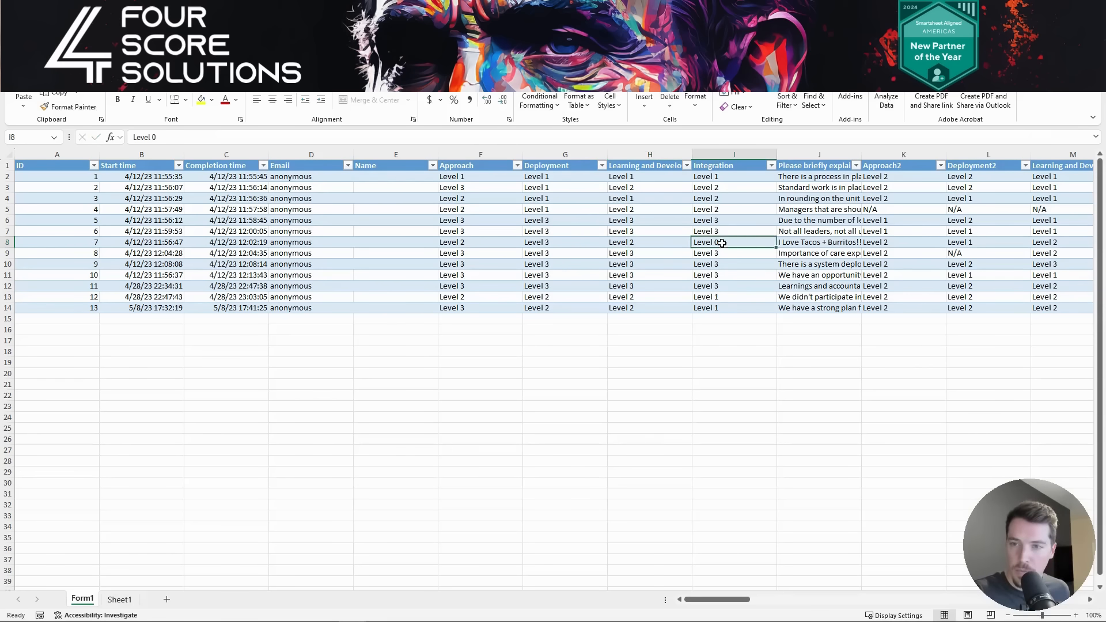
double_click(722, 242)
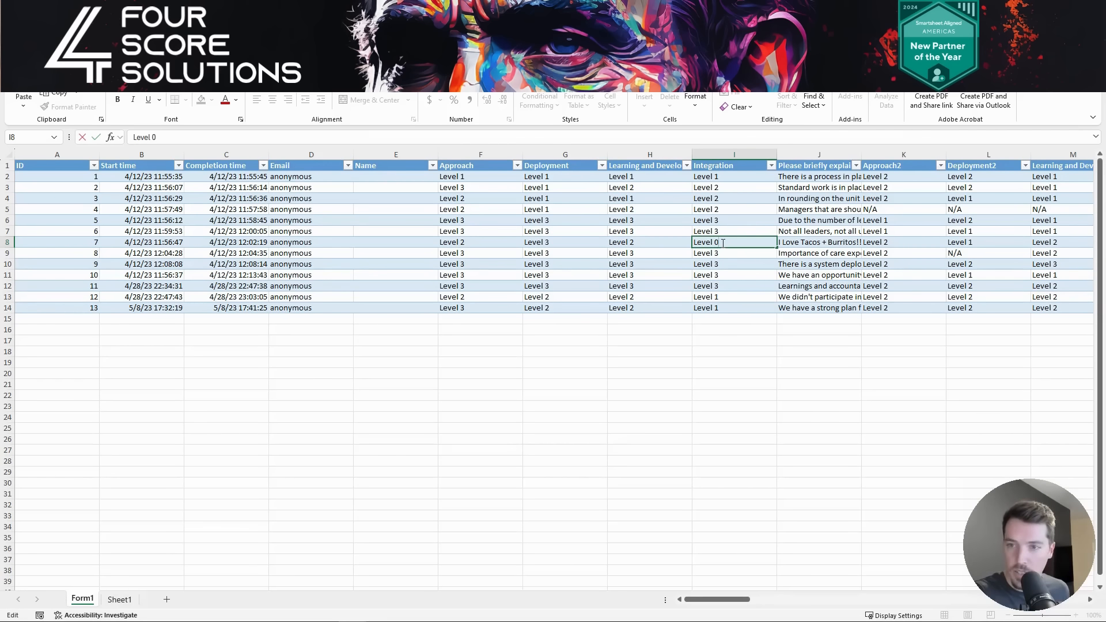
key(BackSpace)
text(3)
click(803, 242)
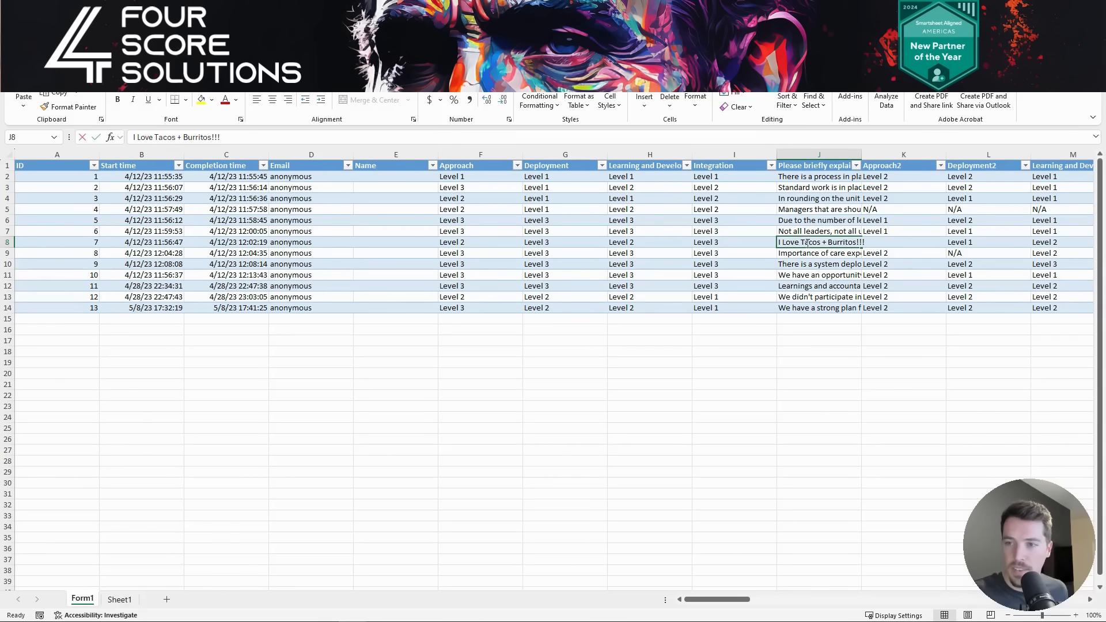
- Replace response 7's tacos comment with 'I love Data Shuttle', correcting the typo
double_click(809, 243)
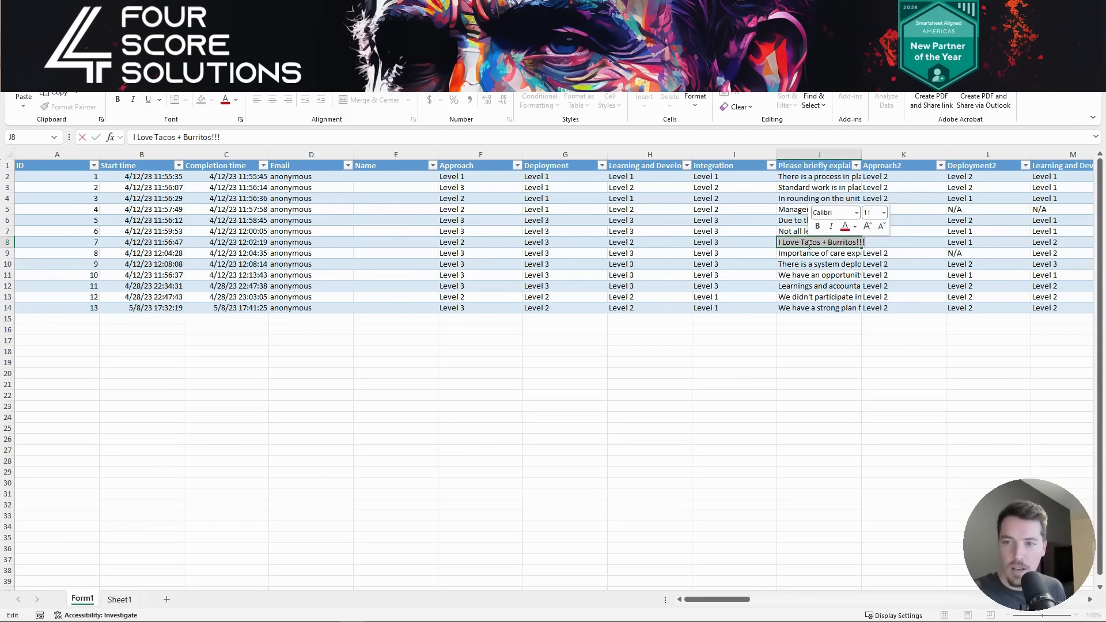
text(I)
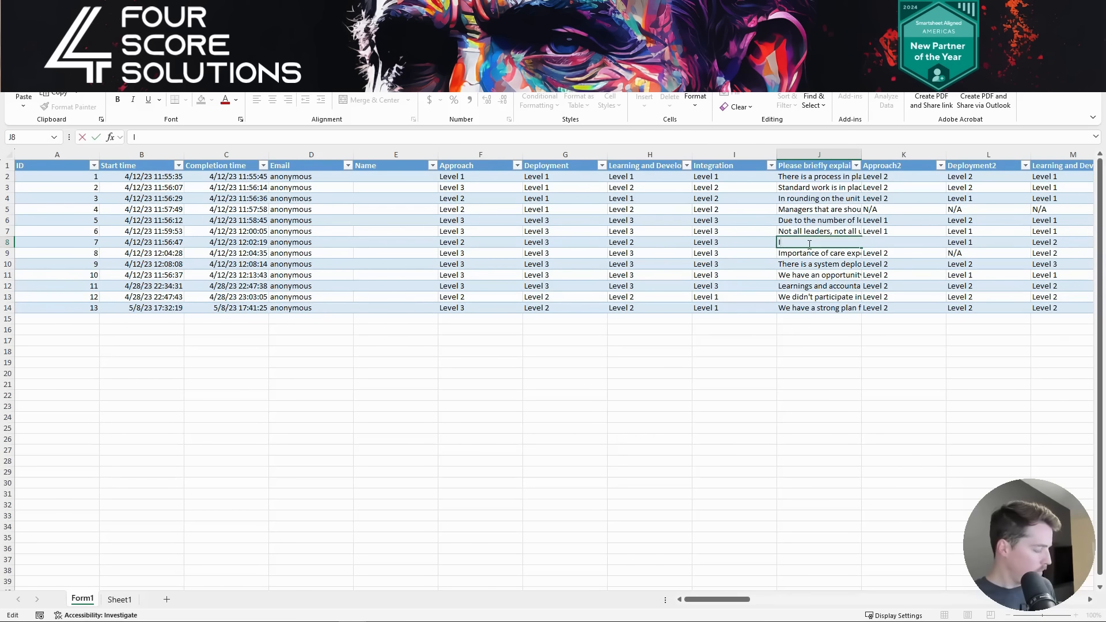
text( lovr Data)
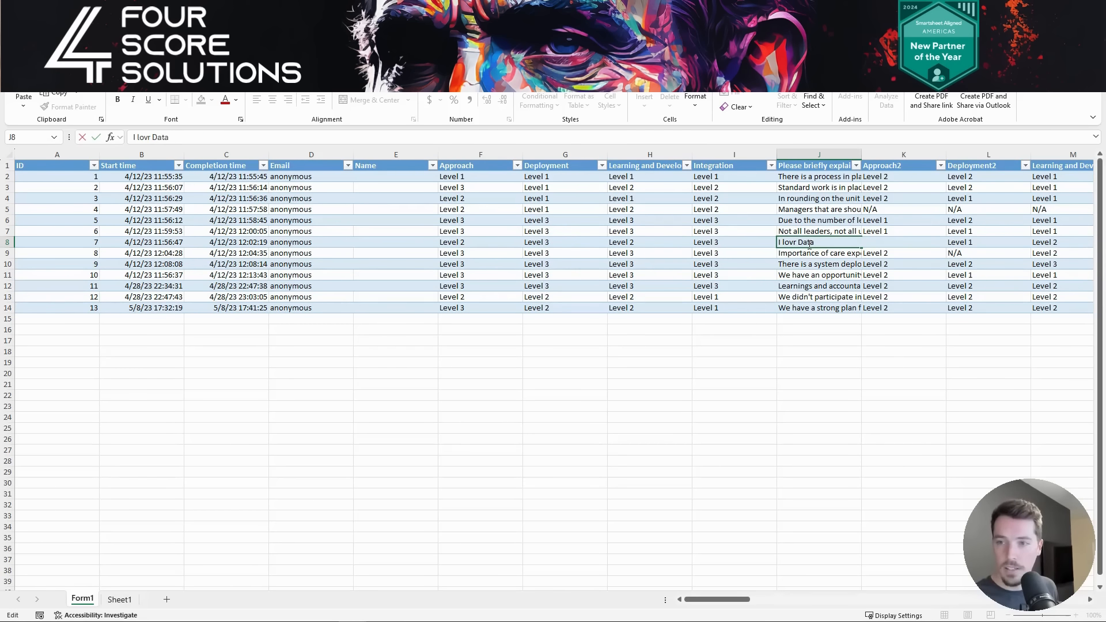
text( Shuttle)
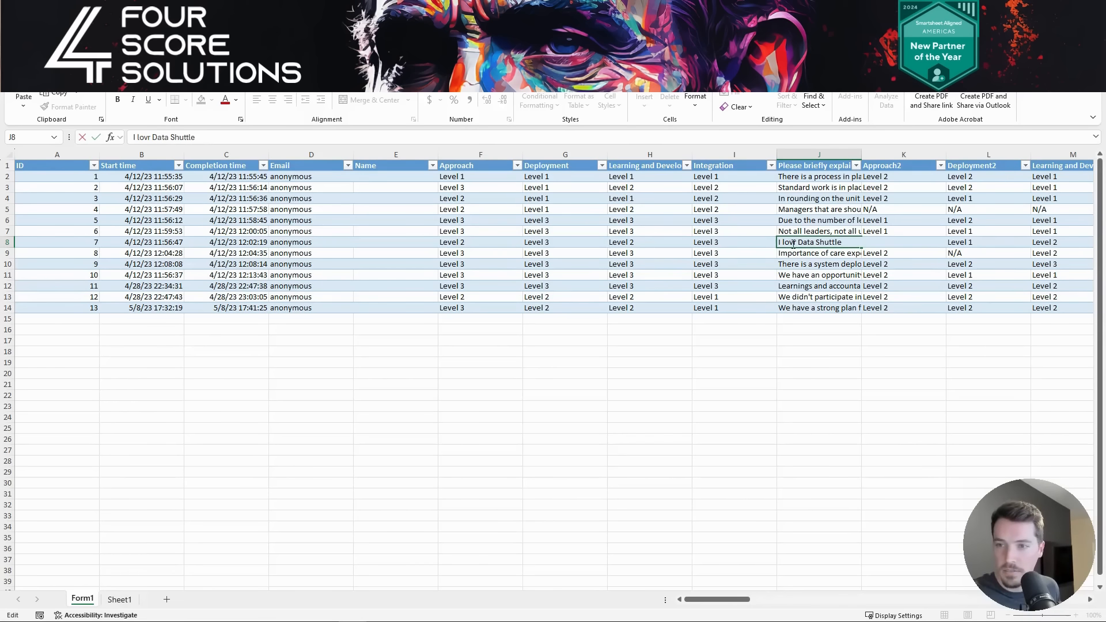
click(795, 242)
key(BackSpace)
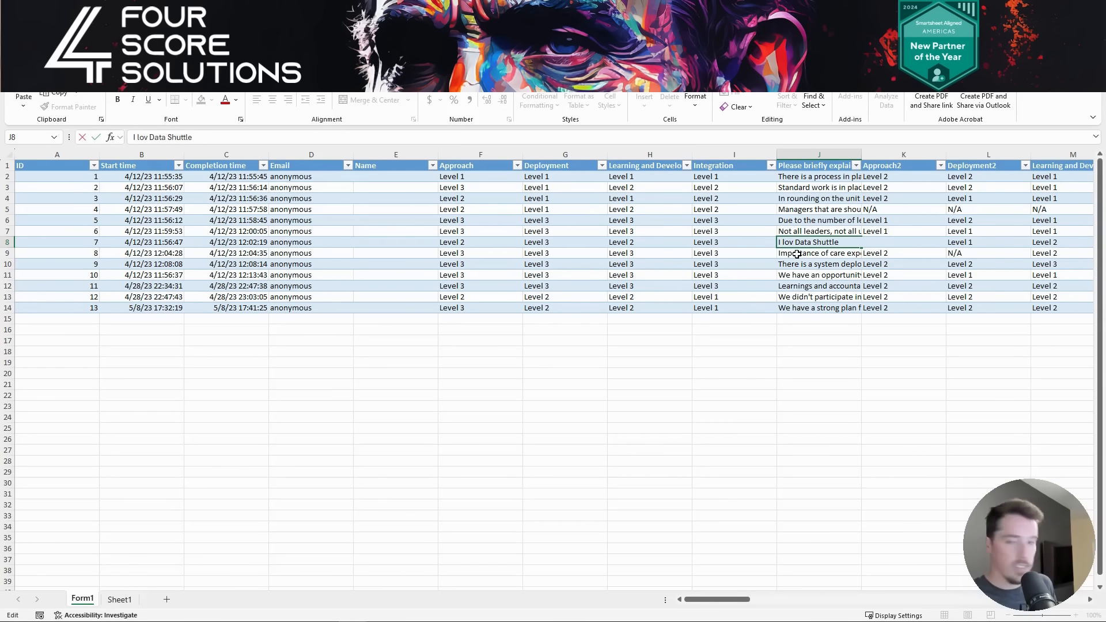
text(e)
key(Return)
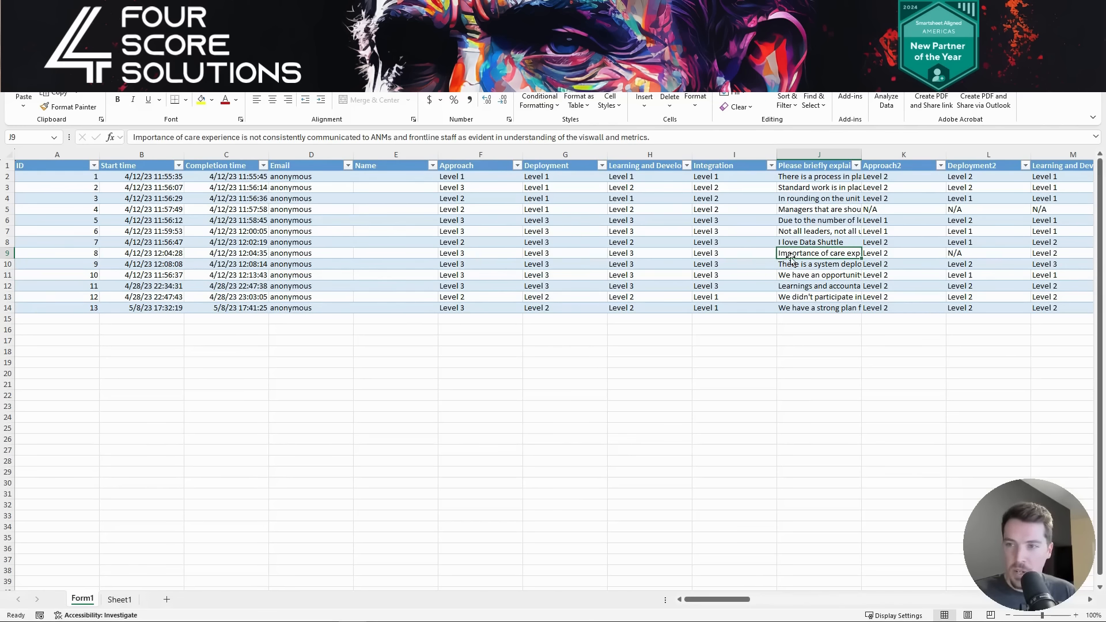
scroll(795, 256, right, 6)
scroll(796, 256, left, 6)
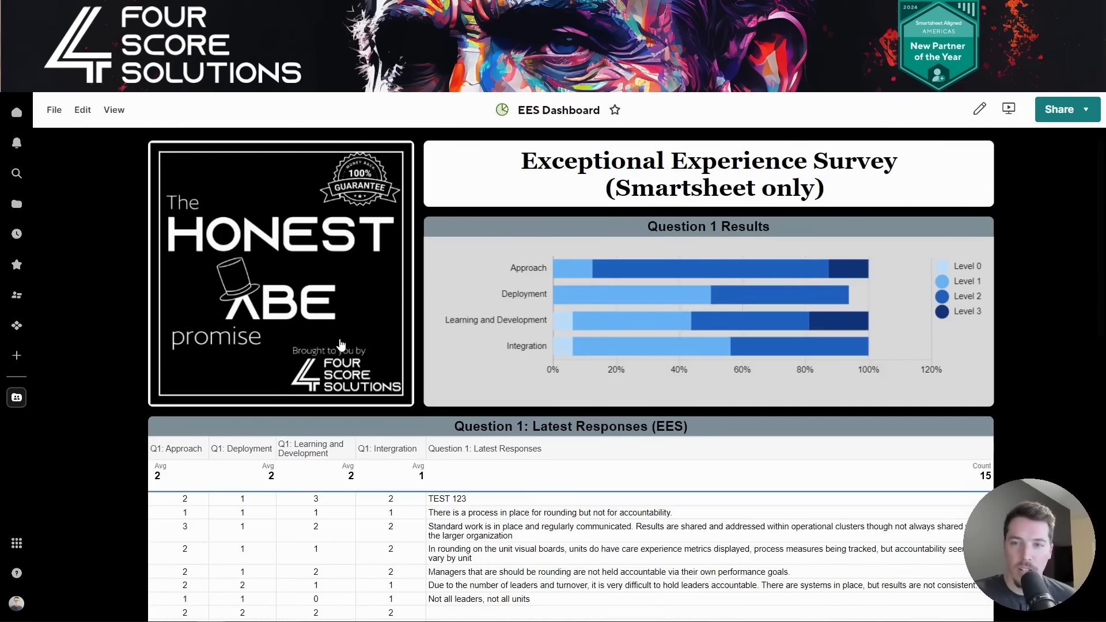
- Attach EES Sample Data.xlsx in the dashboard upload form and submit it
scroll(339, 344, down, 10)
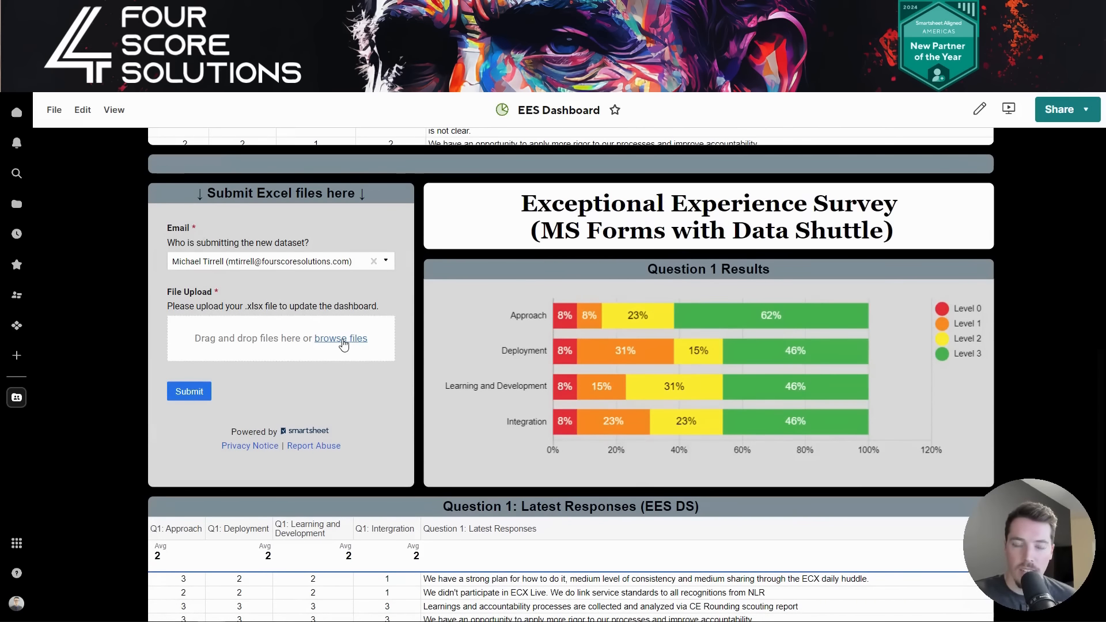
click(341, 341)
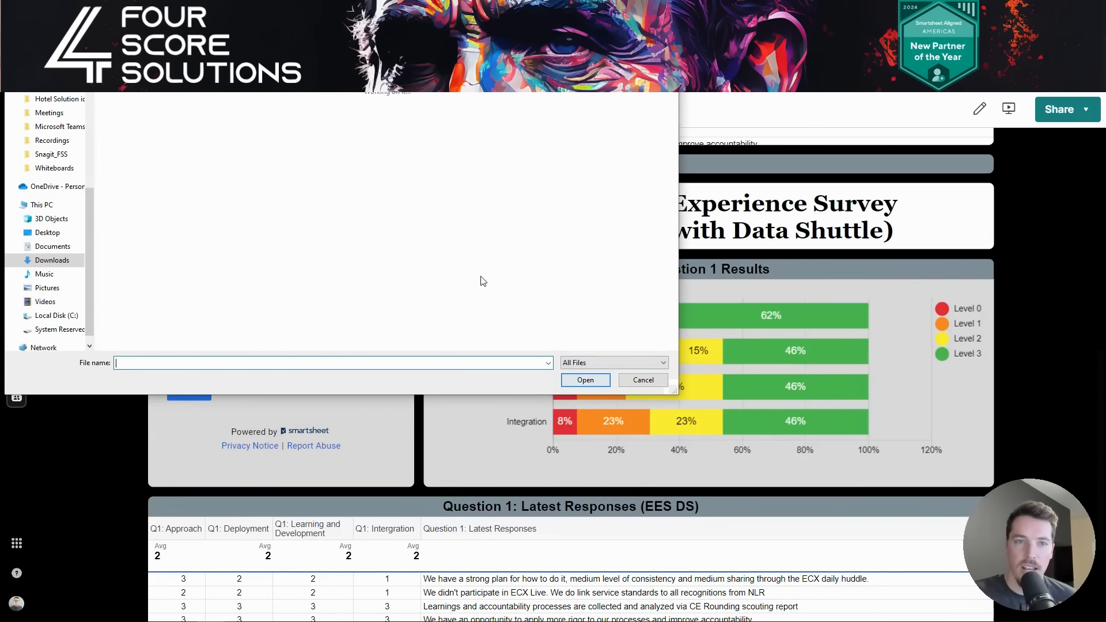
double_click(133, 139)
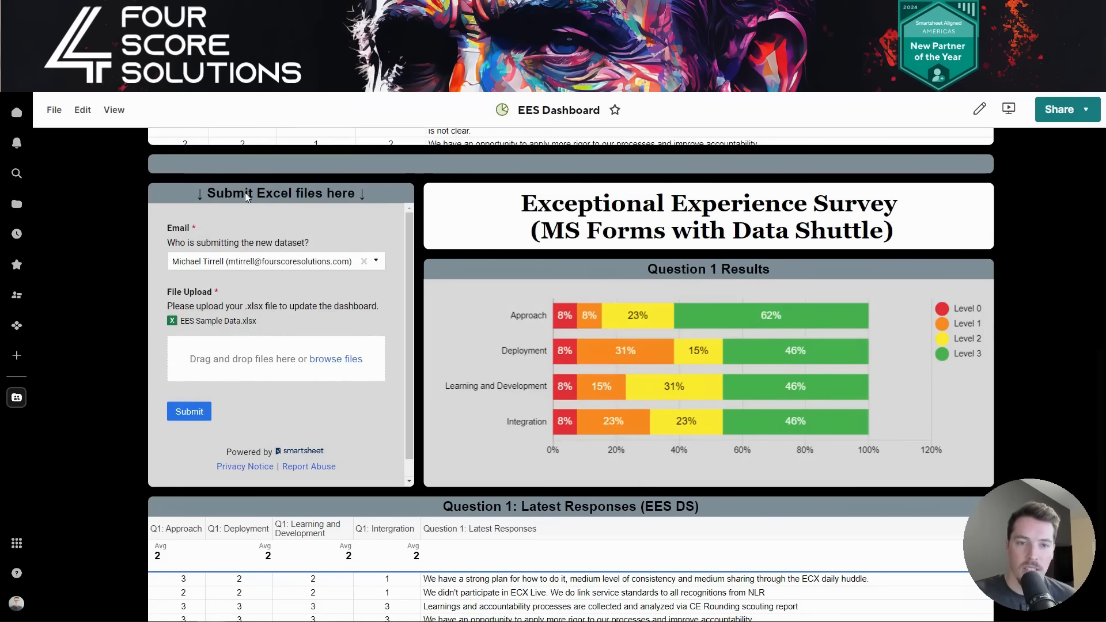
click(201, 413)
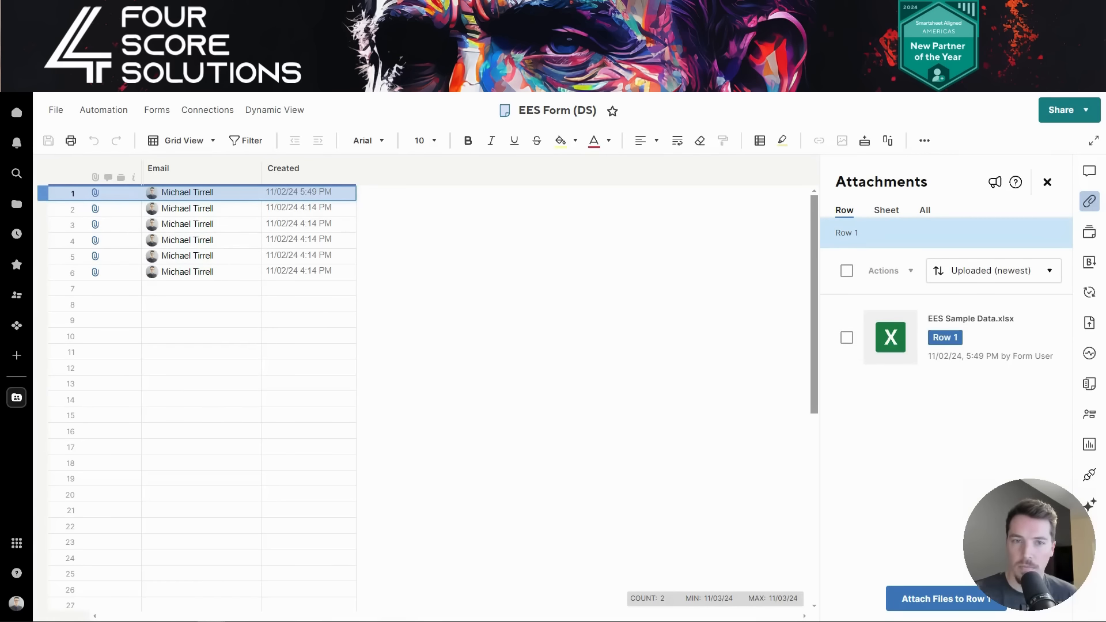
- Refresh EES Form (DS) to show the 6:02 PM submission, check row 1's attachment, then open EES Sheet (DS)
click(1048, 181)
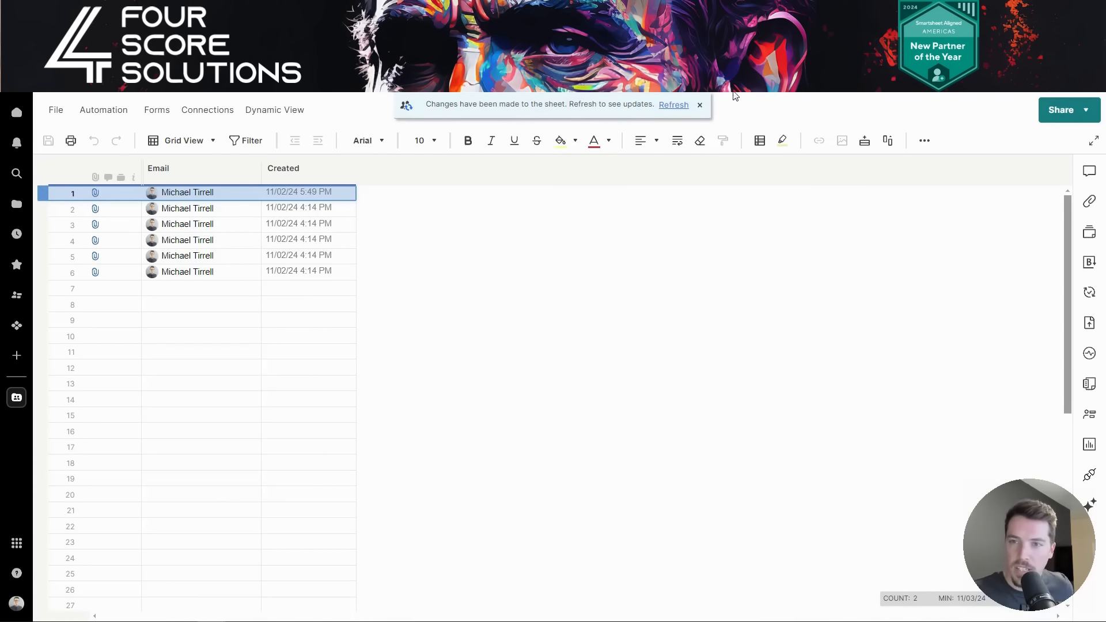
click(680, 106)
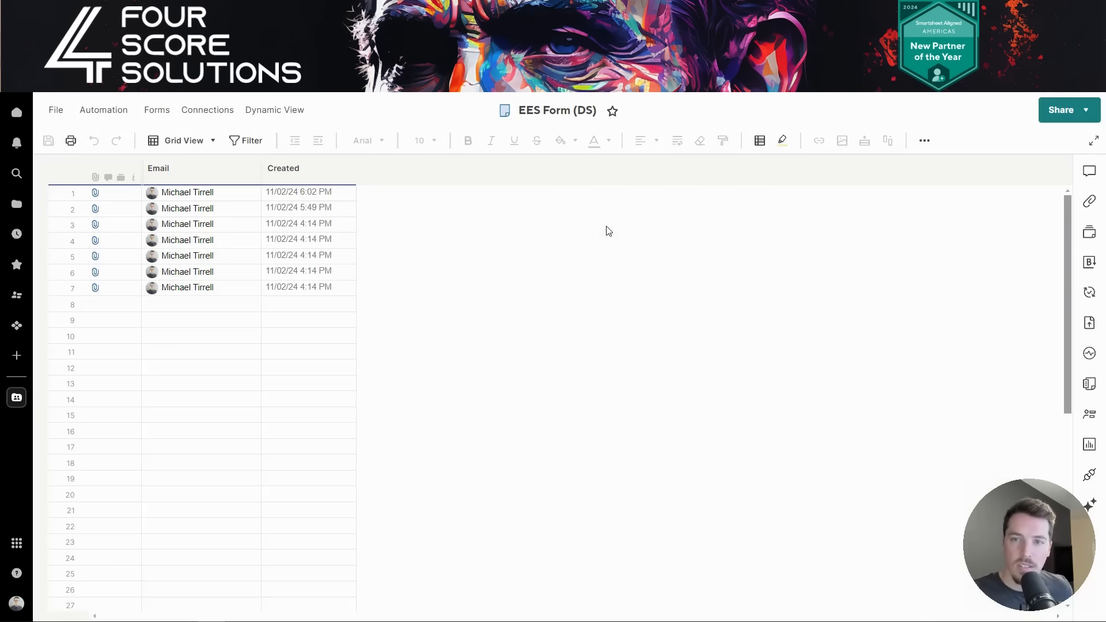
click(96, 193)
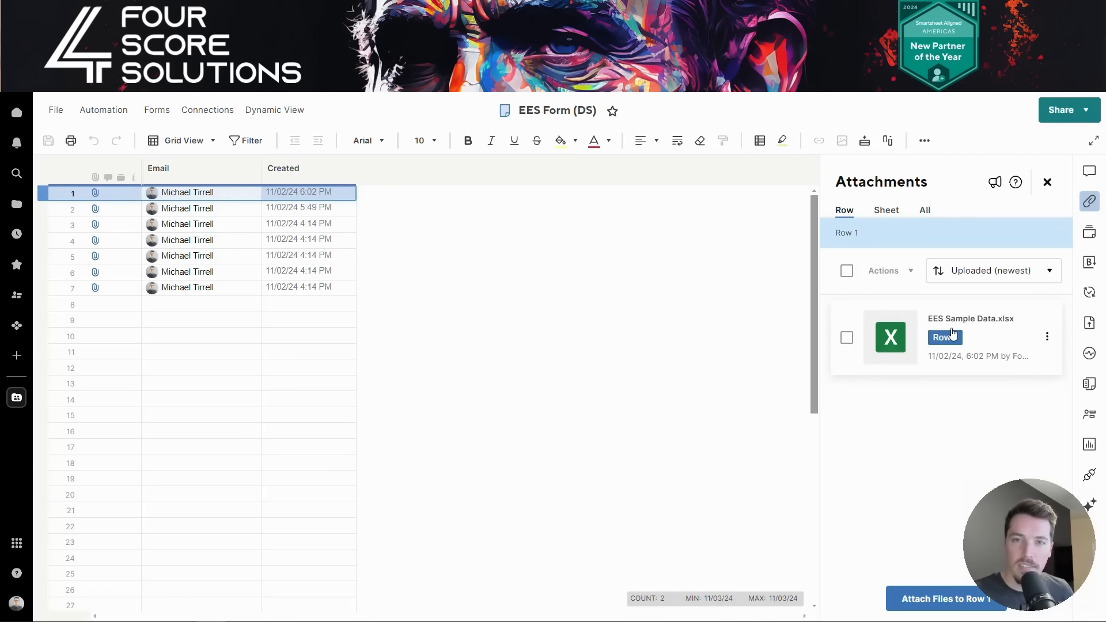
click(432, 11)
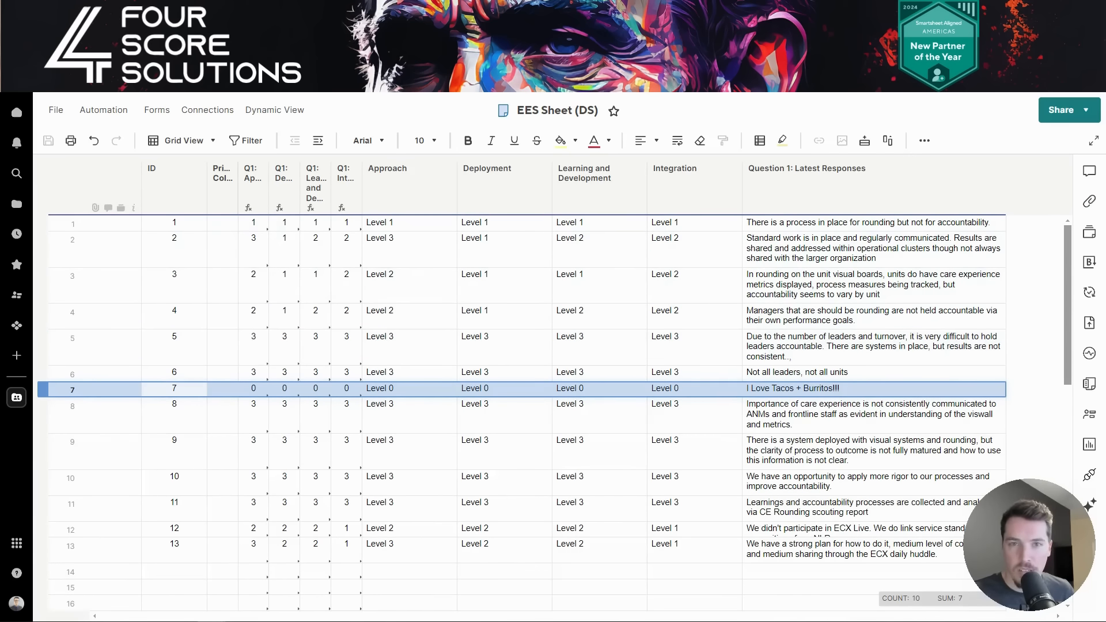
click(438, 10)
drag(560, 223, 577, 223)
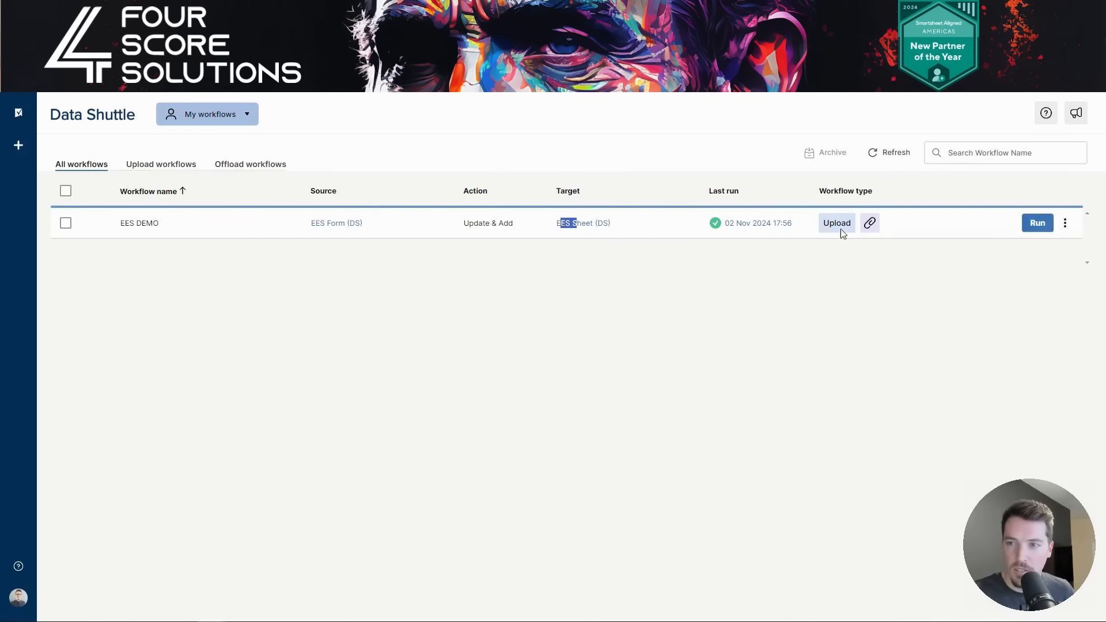
click(889, 157)
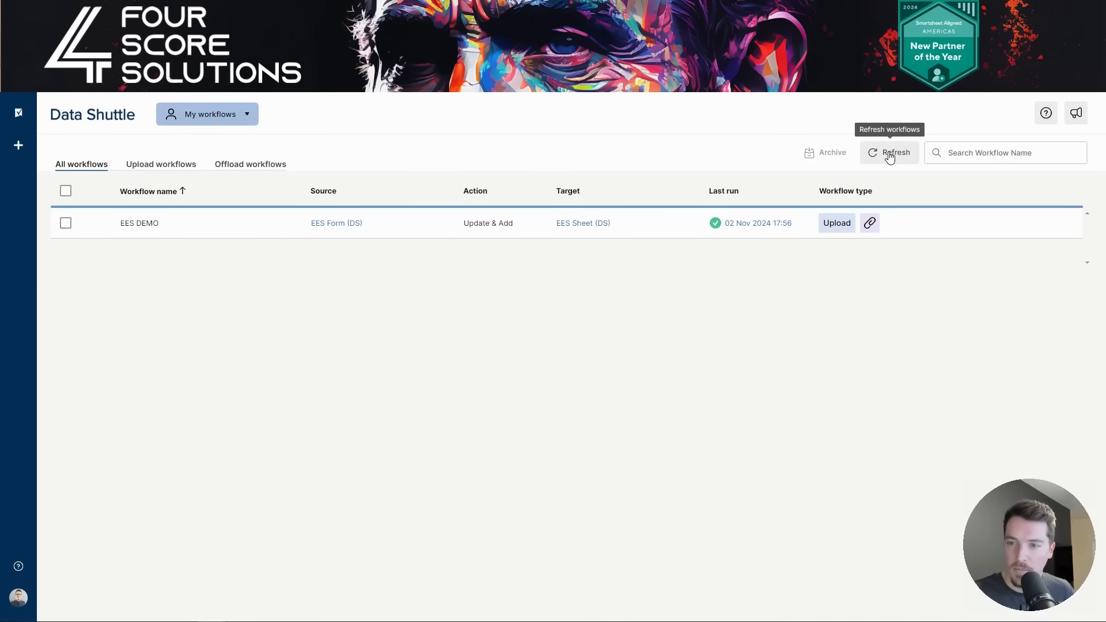
click(890, 157)
mouse_move(757, 236)
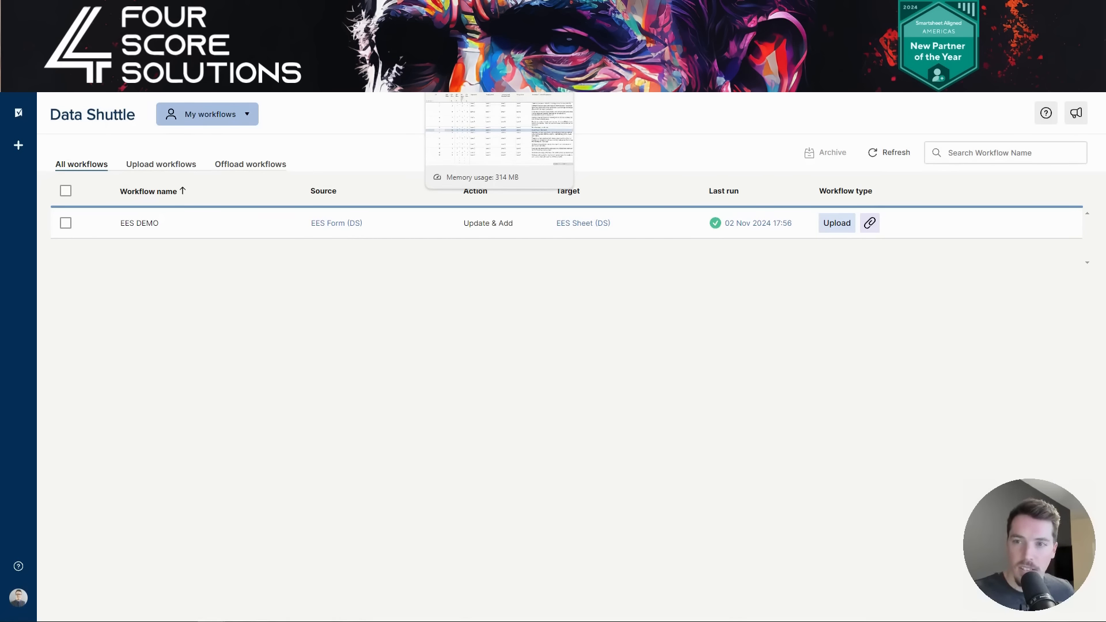
click(461, 12)
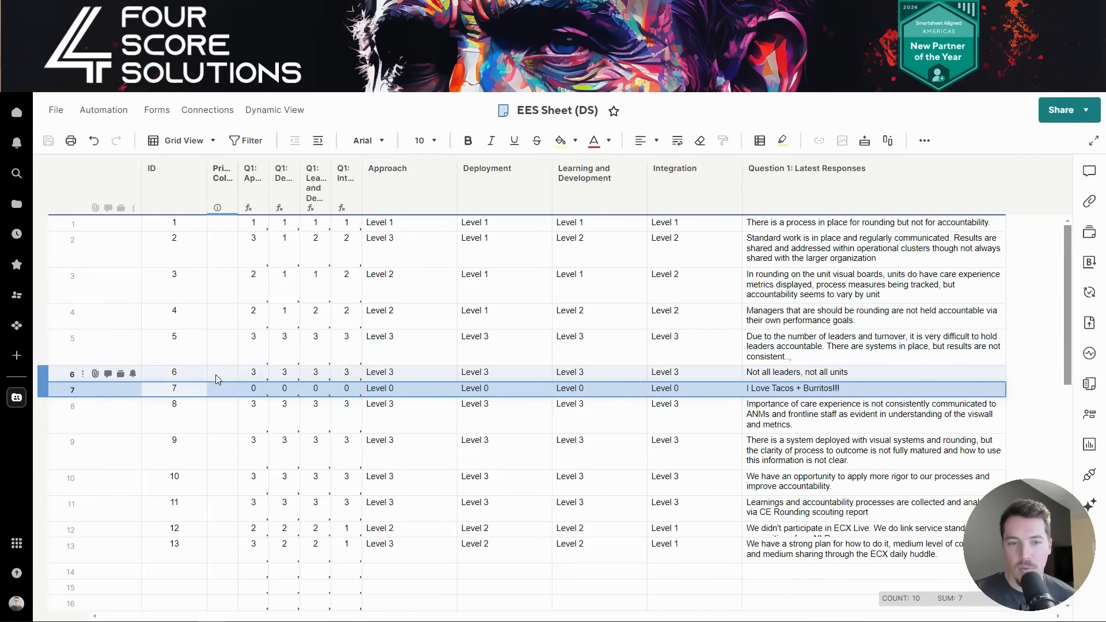
- Reload EES Sheet (DS) and fill row 7's cells from Approach to Latest Responses in yellow
click(193, 390)
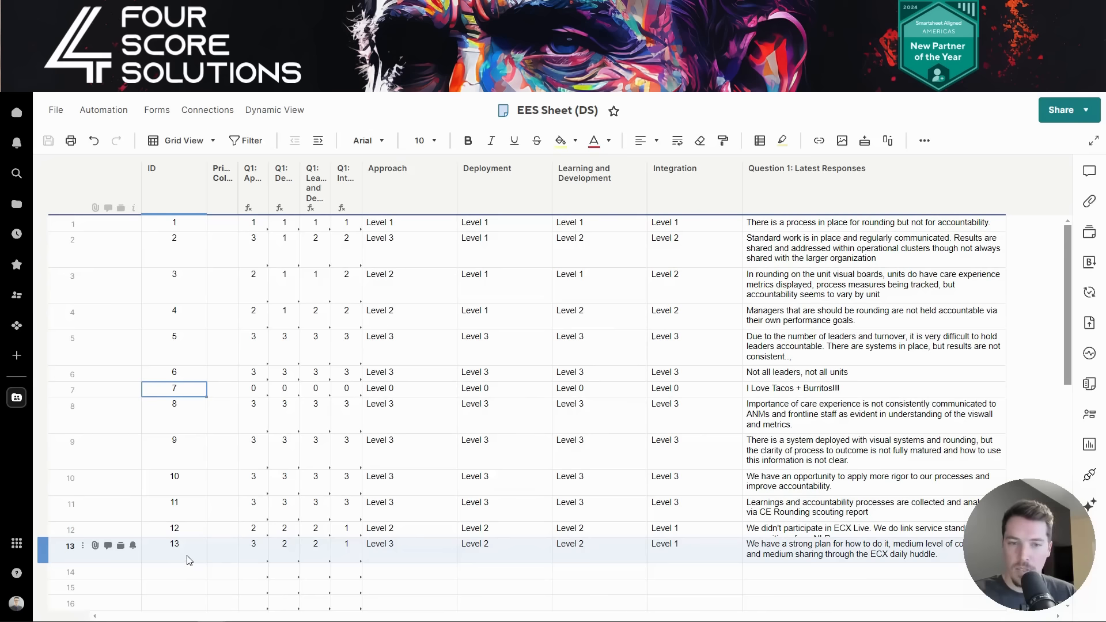
click(60, 391)
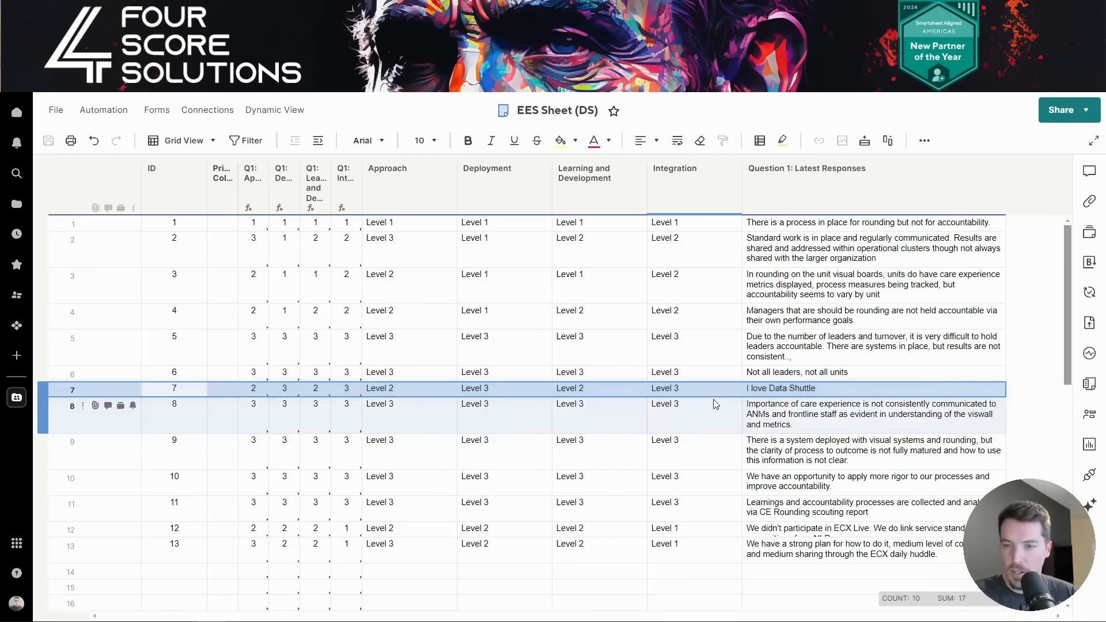
drag(426, 387, 773, 390)
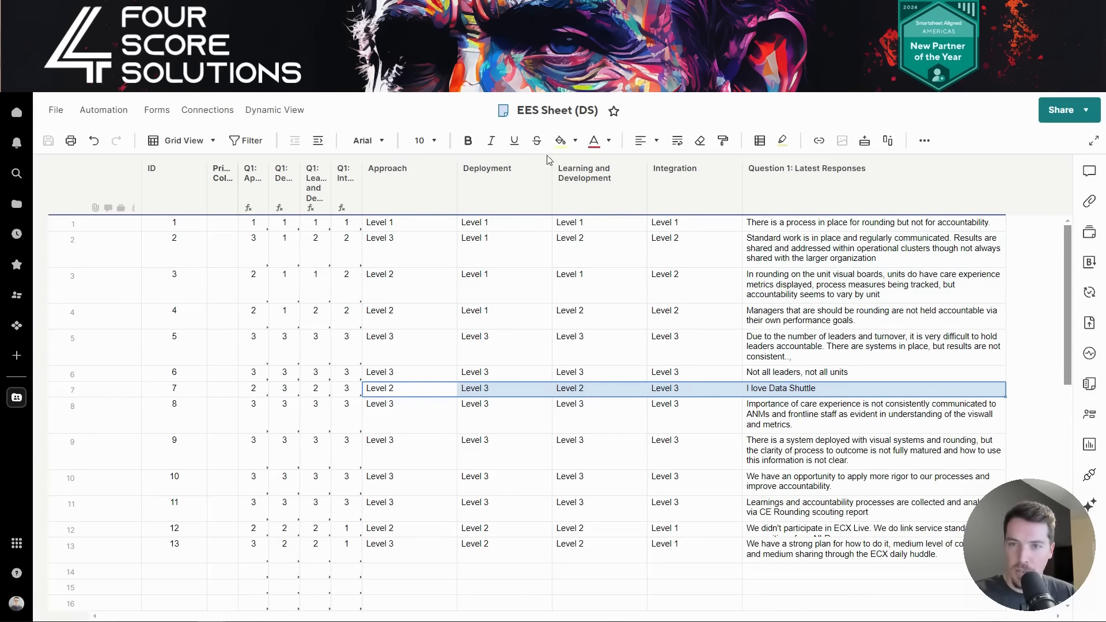
click(560, 140)
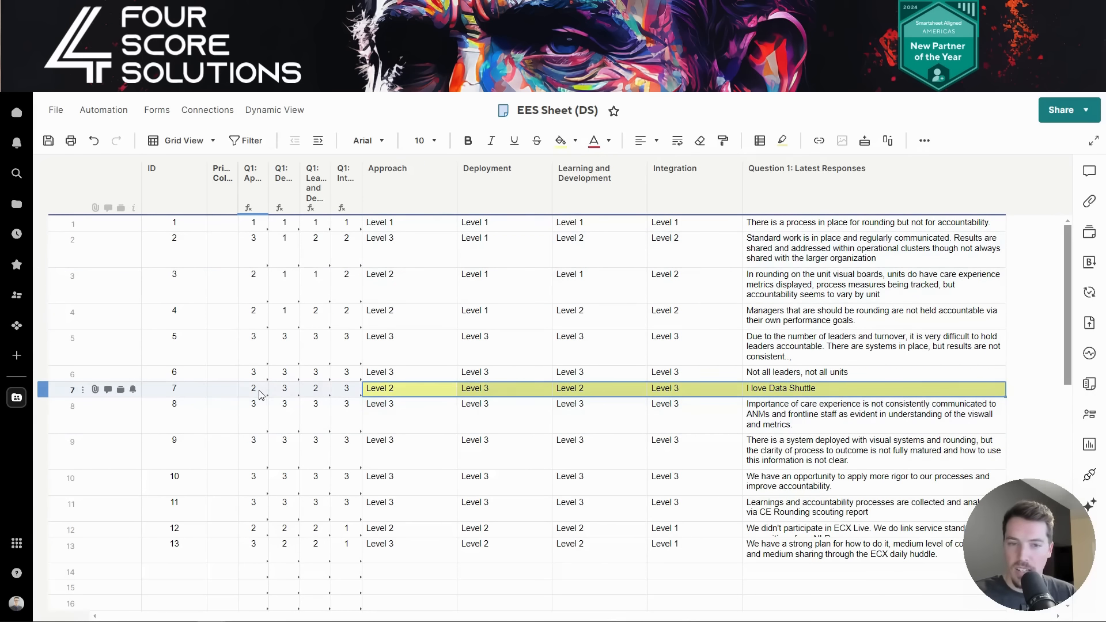
drag(253, 388, 344, 396)
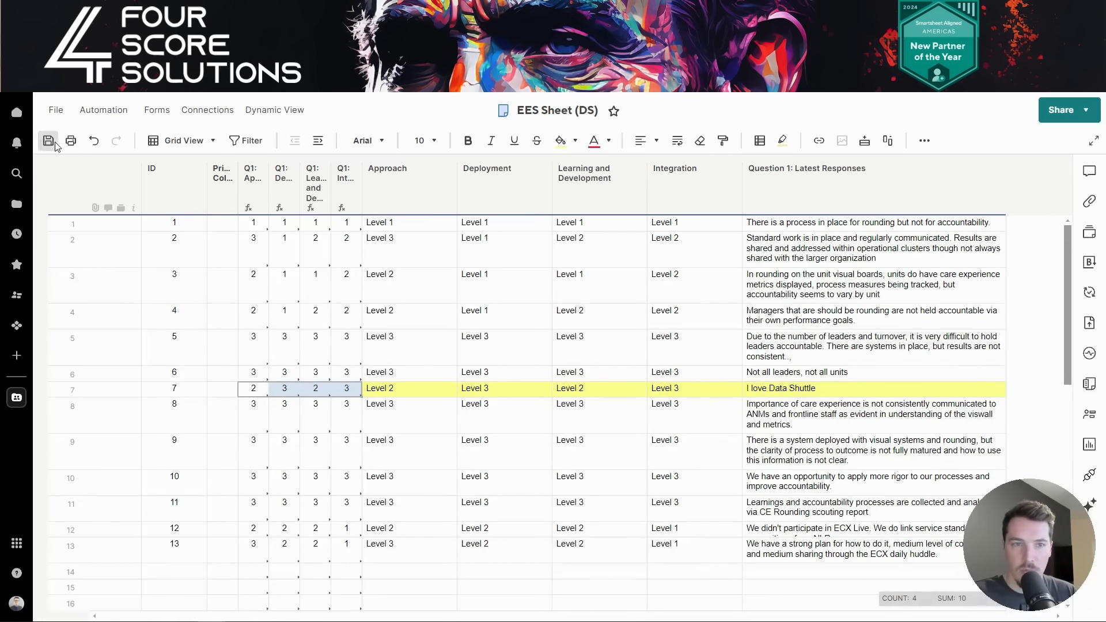
- Save row 7's yellow highlight and scroll through the dashboard's Data Shuttle charts and EES DS table
click(50, 141)
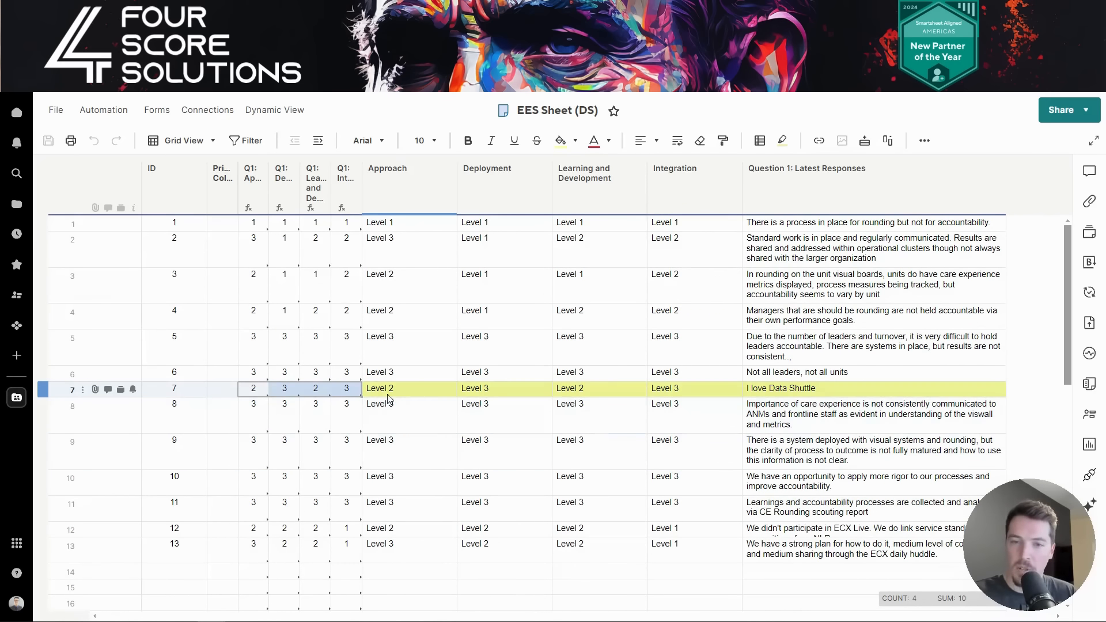
drag(419, 396, 777, 392)
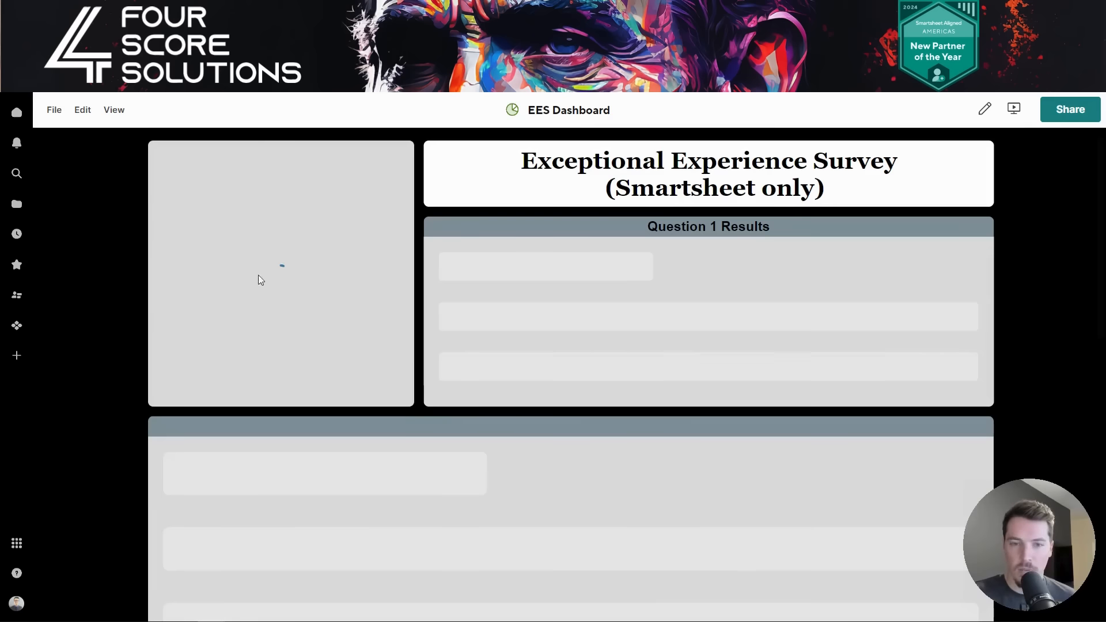
scroll(515, 427, down, 5)
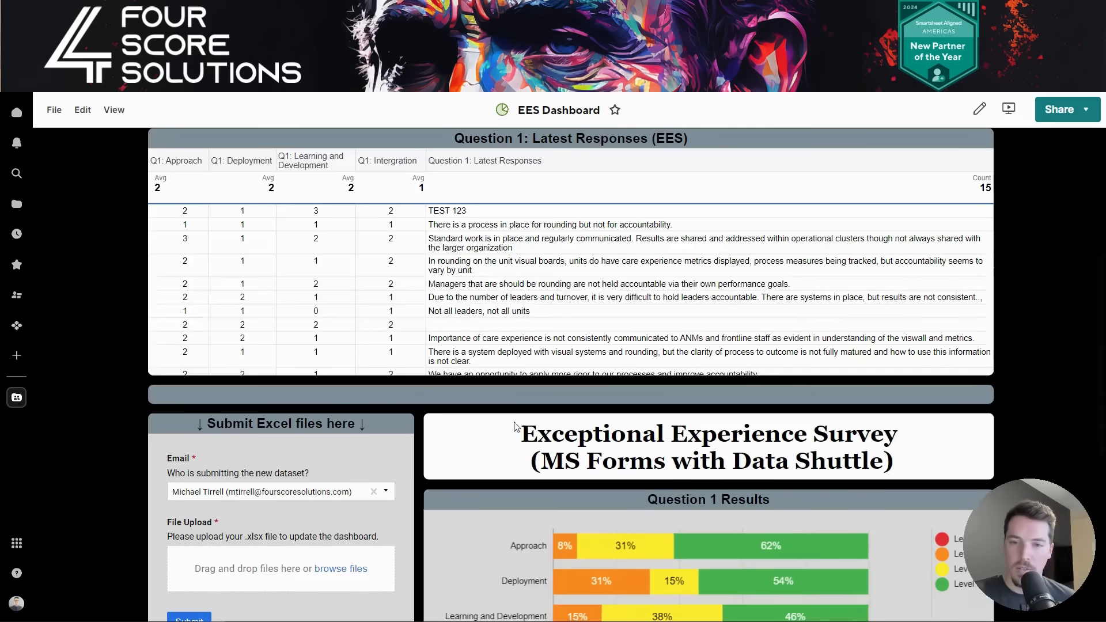
scroll(515, 427, down, 5)
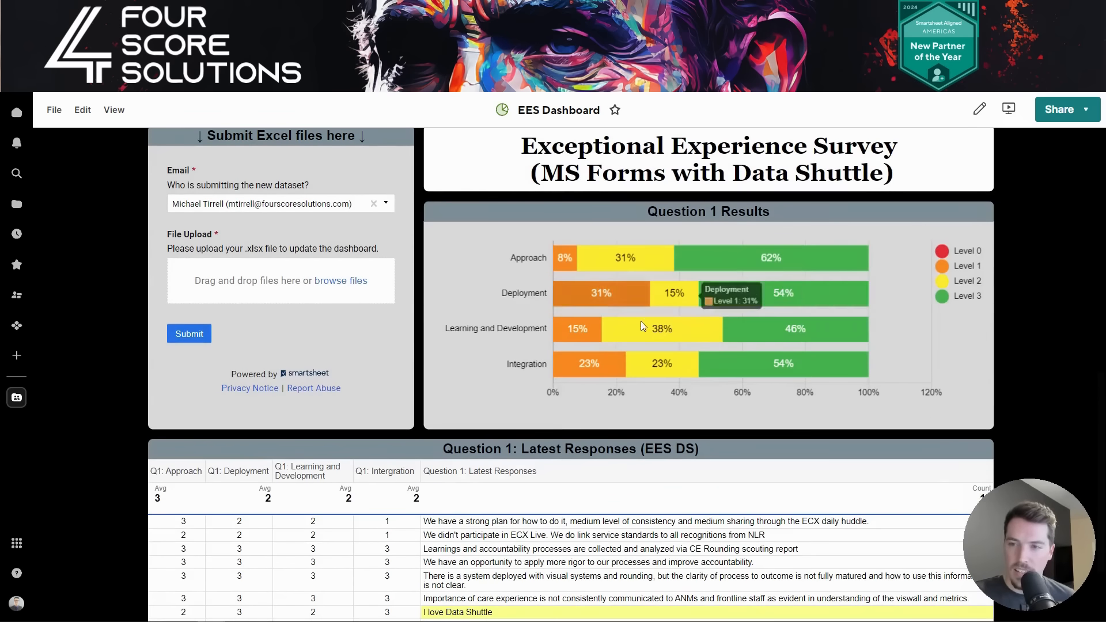
scroll(777, 310, down, 2)
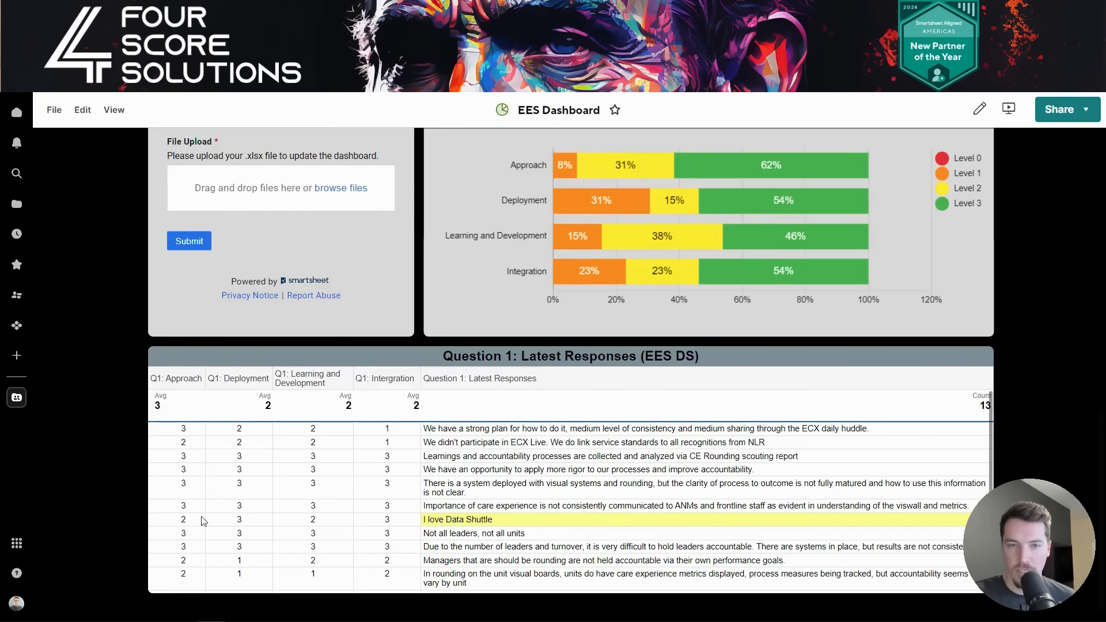
scroll(463, 548, down, 15)
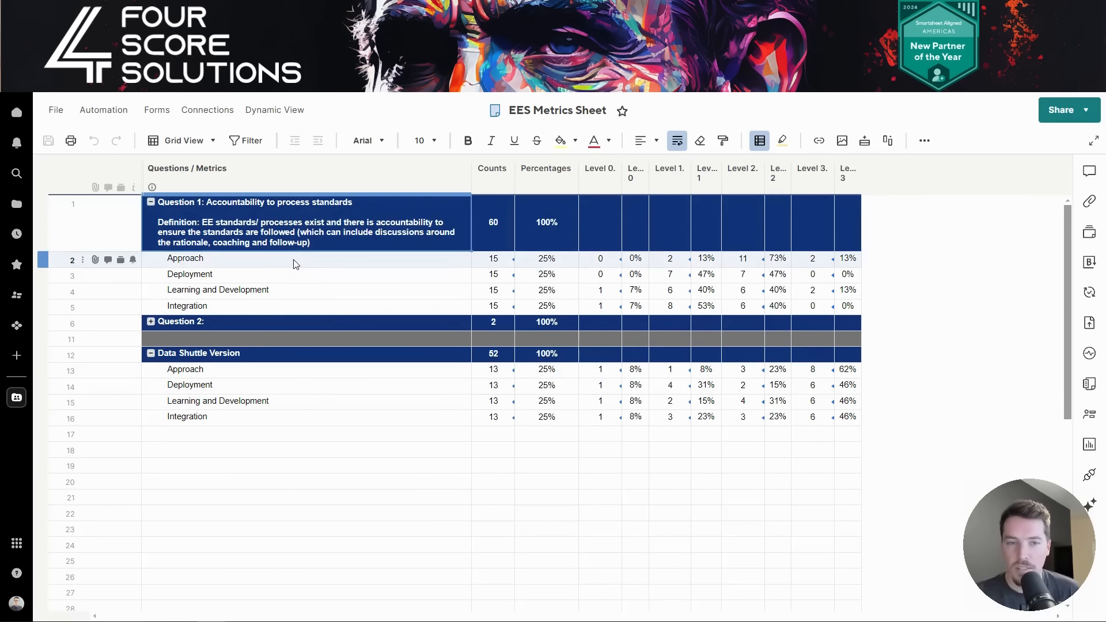
- Inspect the Approach Counts and Level 0 COUNTIF formulas, then expand and collapse the Question 2 group
click(503, 264)
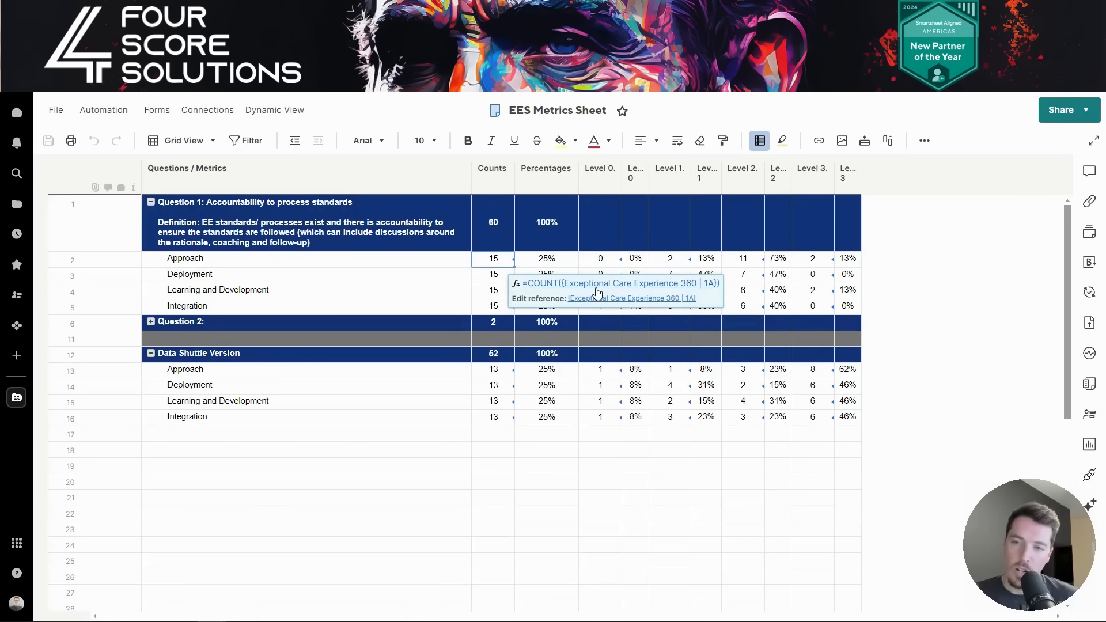
click(599, 259)
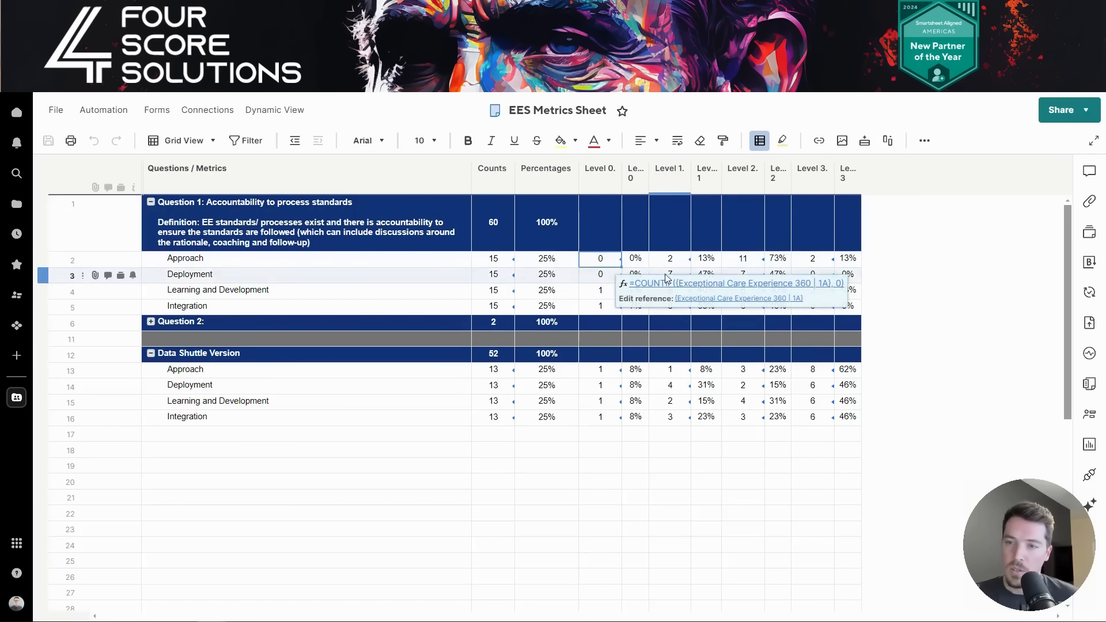
click(942, 252)
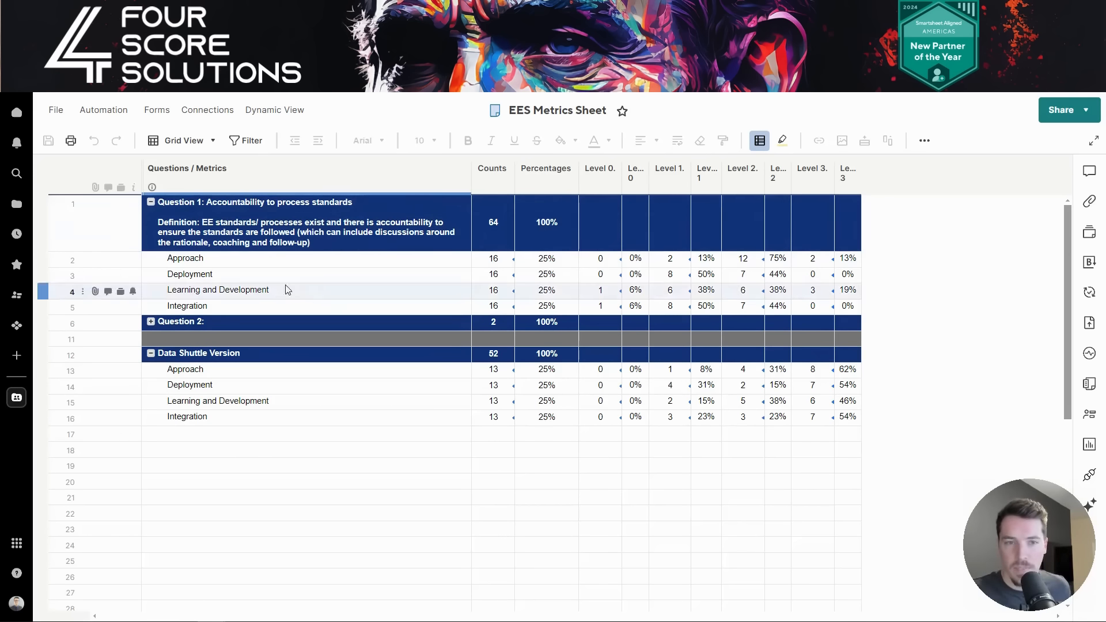
click(151, 322)
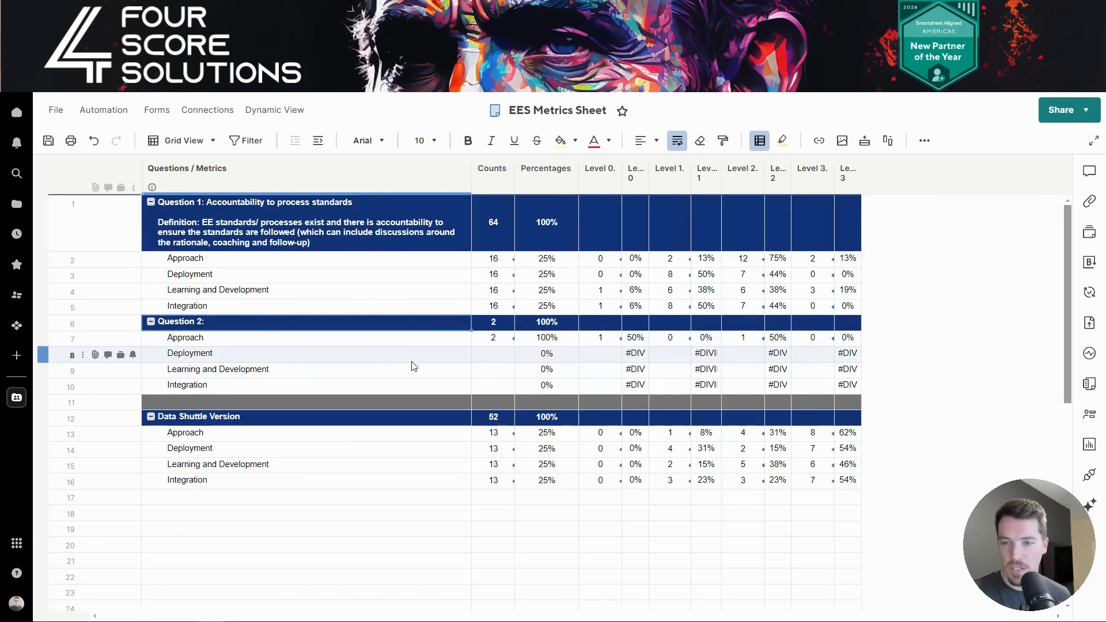
click(152, 324)
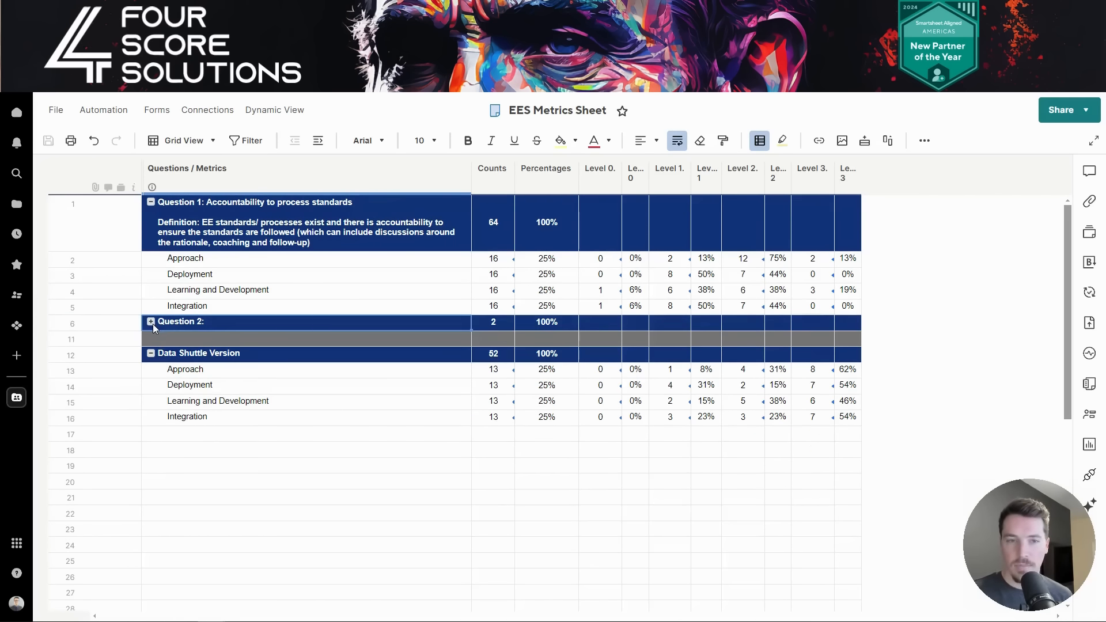